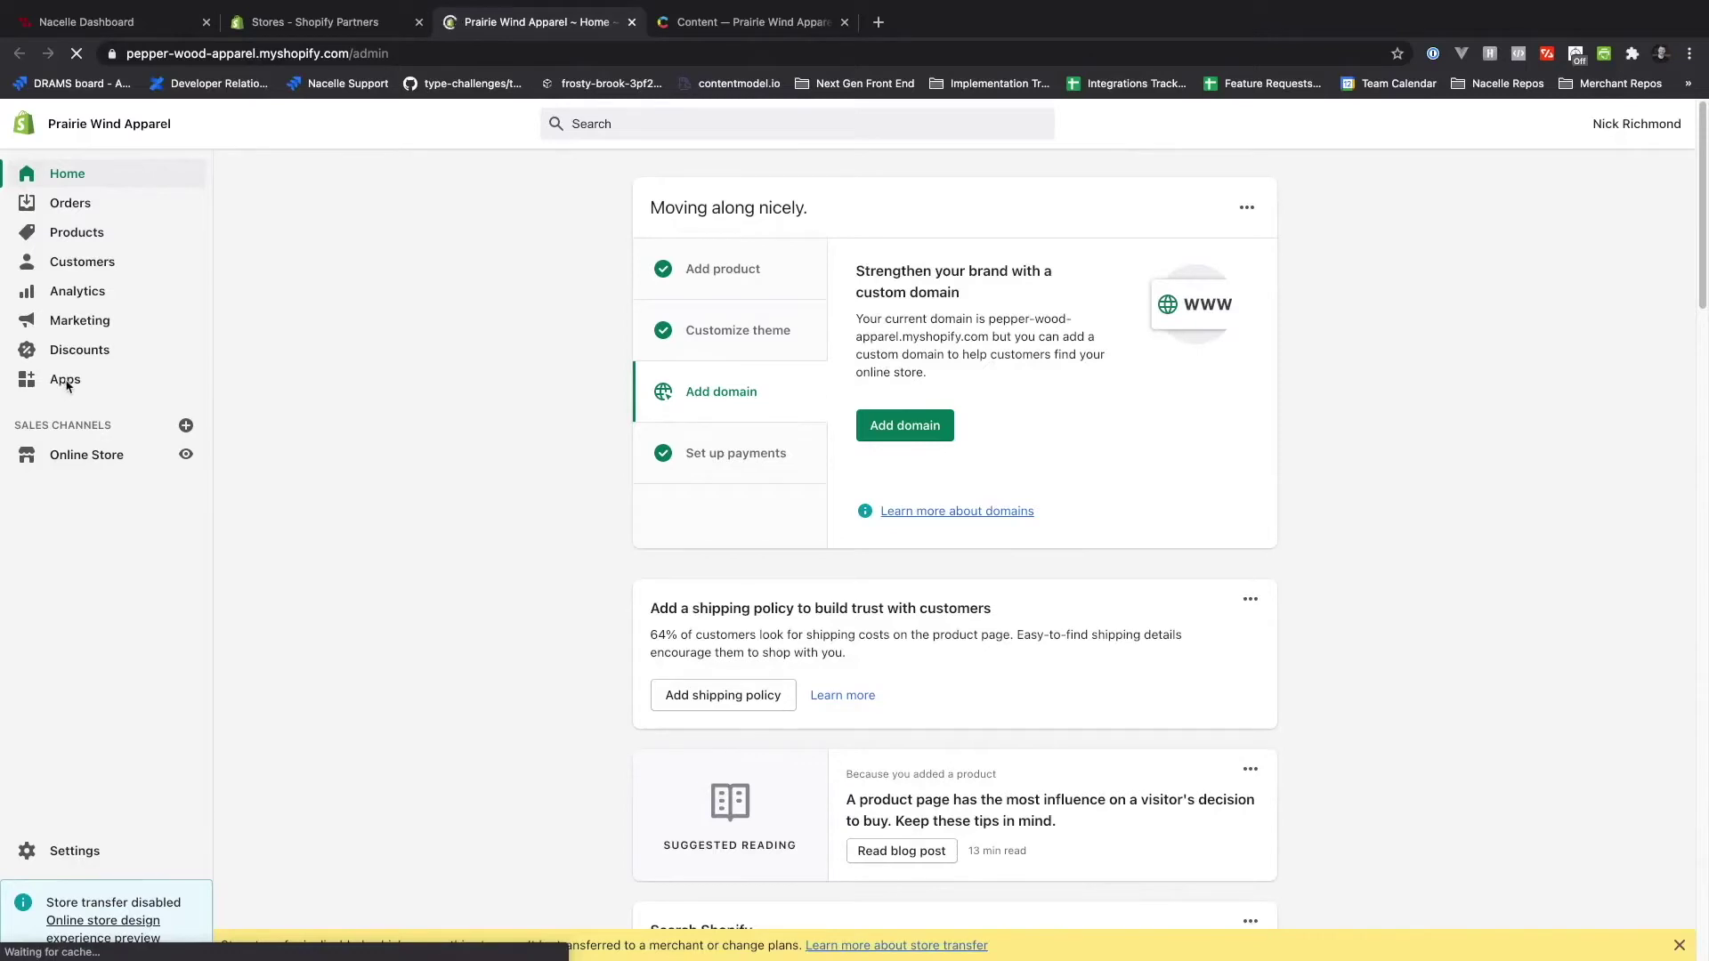
- Start a new private app from the store's Manage private apps page
{"action": "left_click", "coordinate": [67, 380]}
{"action": "scroll", "coordinate": [1510, 743], "scroll_direction": "down", "scroll_amount": 3}
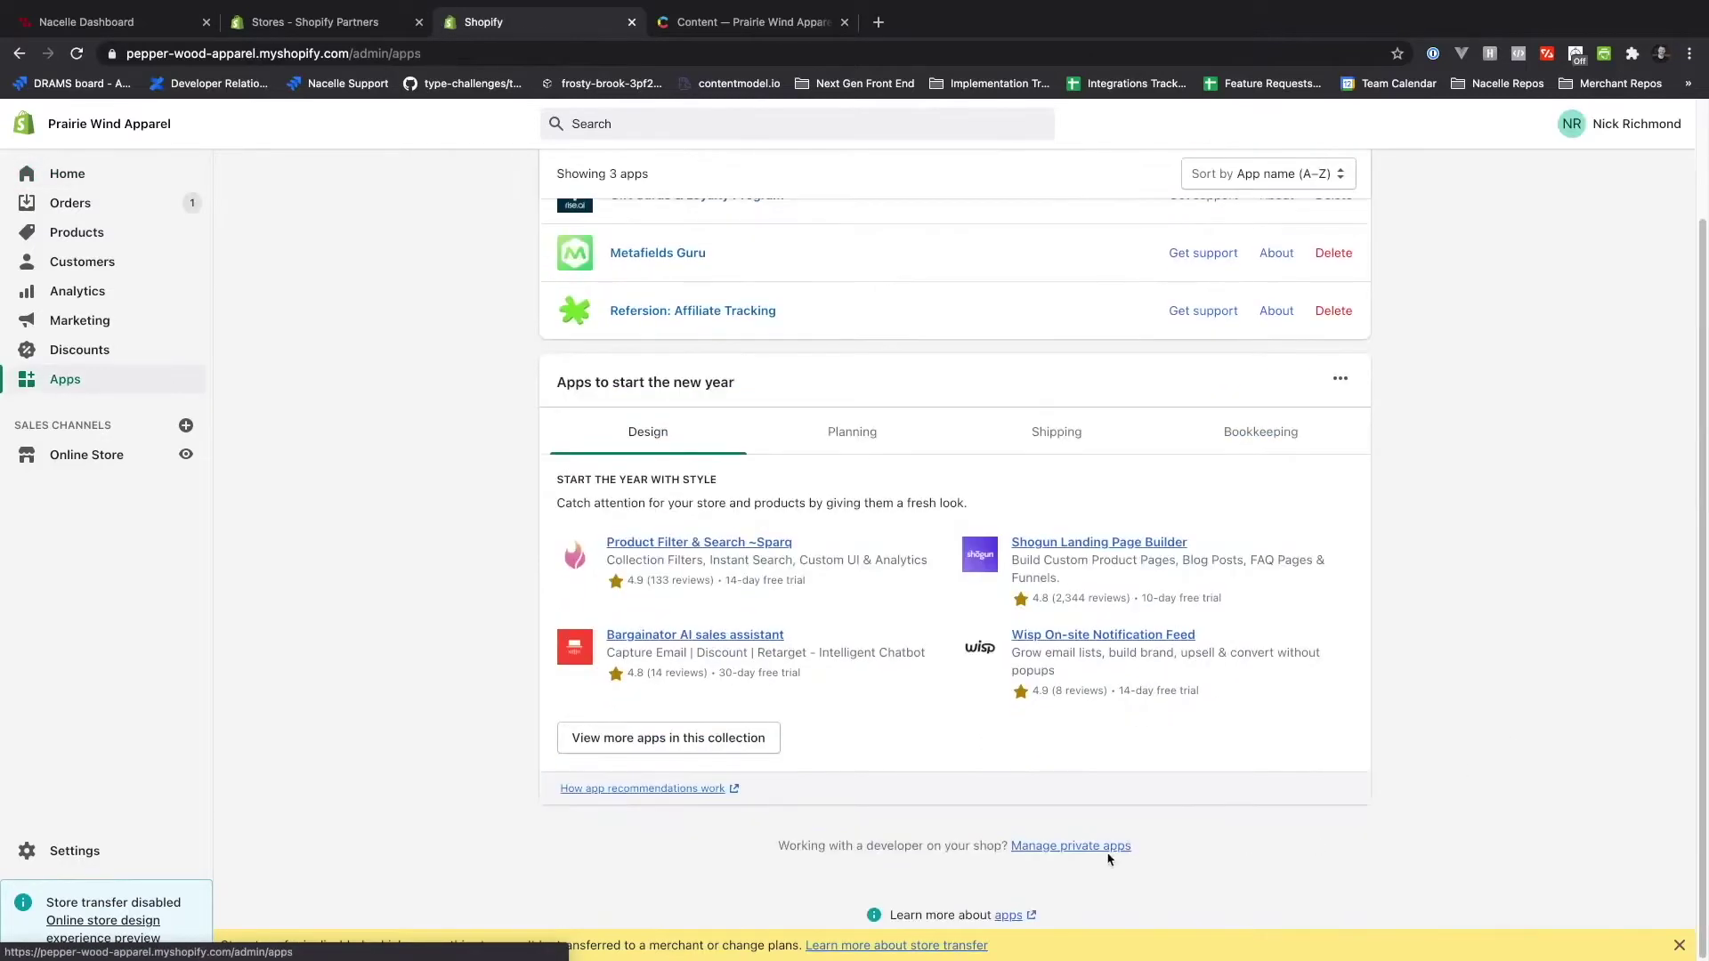
{"action": "left_click", "coordinate": [1108, 852]}
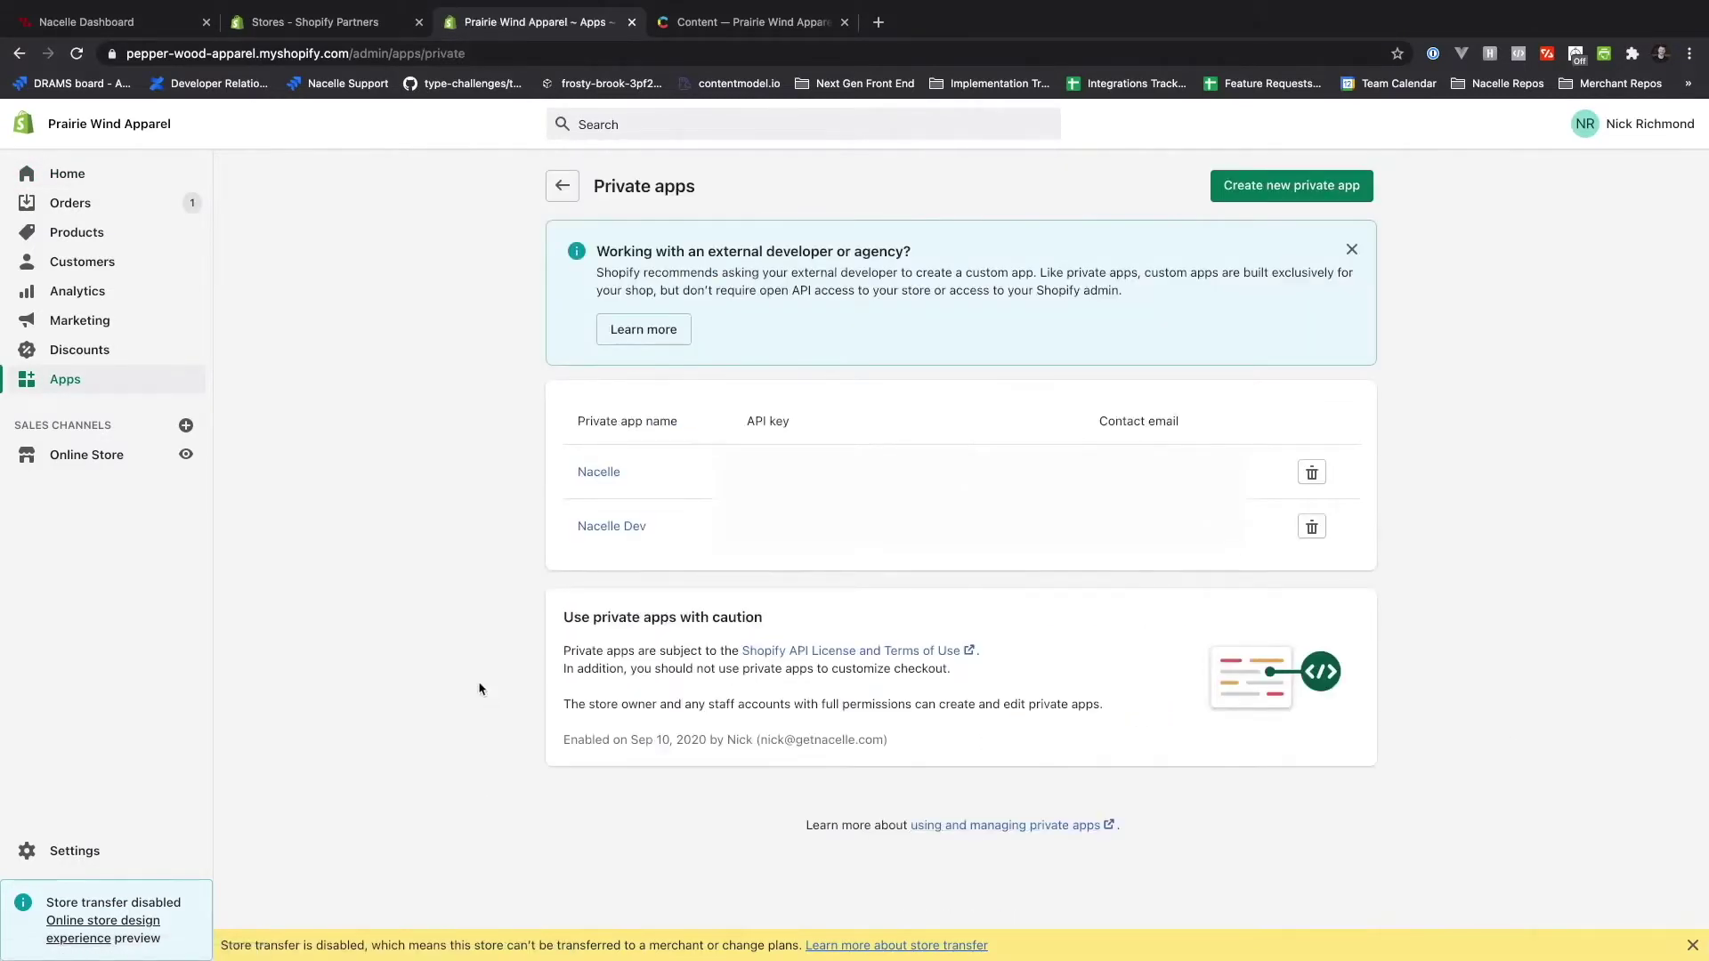
{"action": "left_click", "coordinate": [1301, 186]}
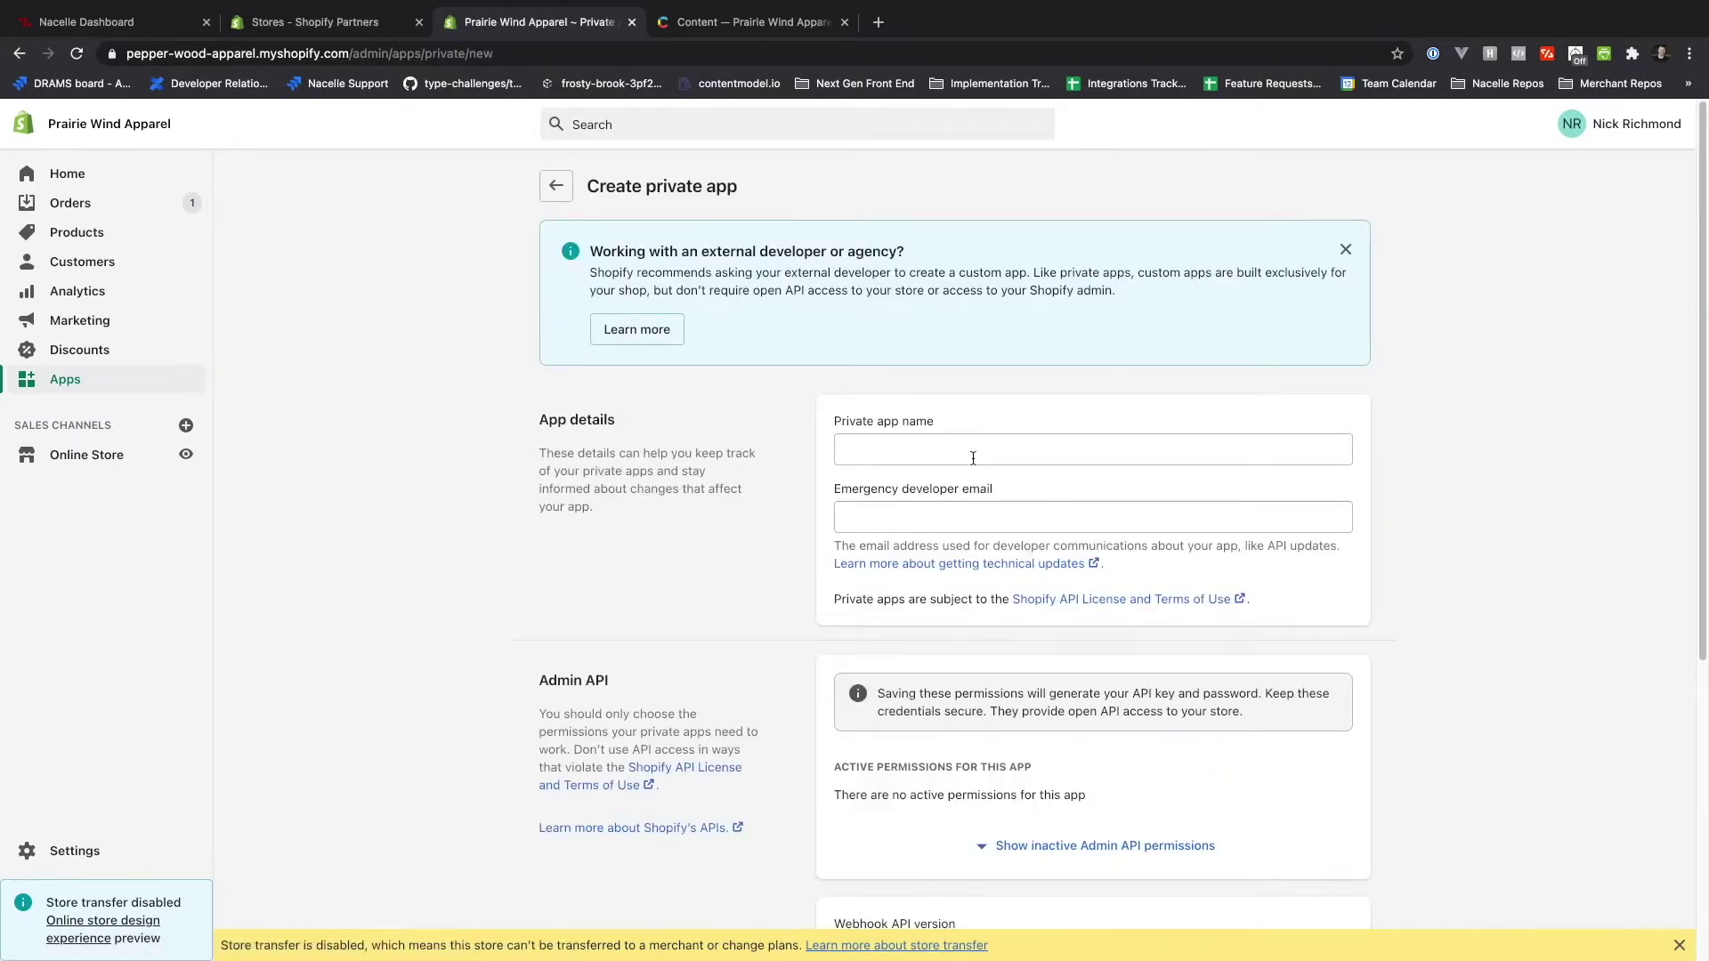
- Name the private app 'Demo App' and fill in the emergency developer e-mail
{"action": "left_click", "coordinate": [971, 459]}
{"action": "type", "text": "Demo App"}
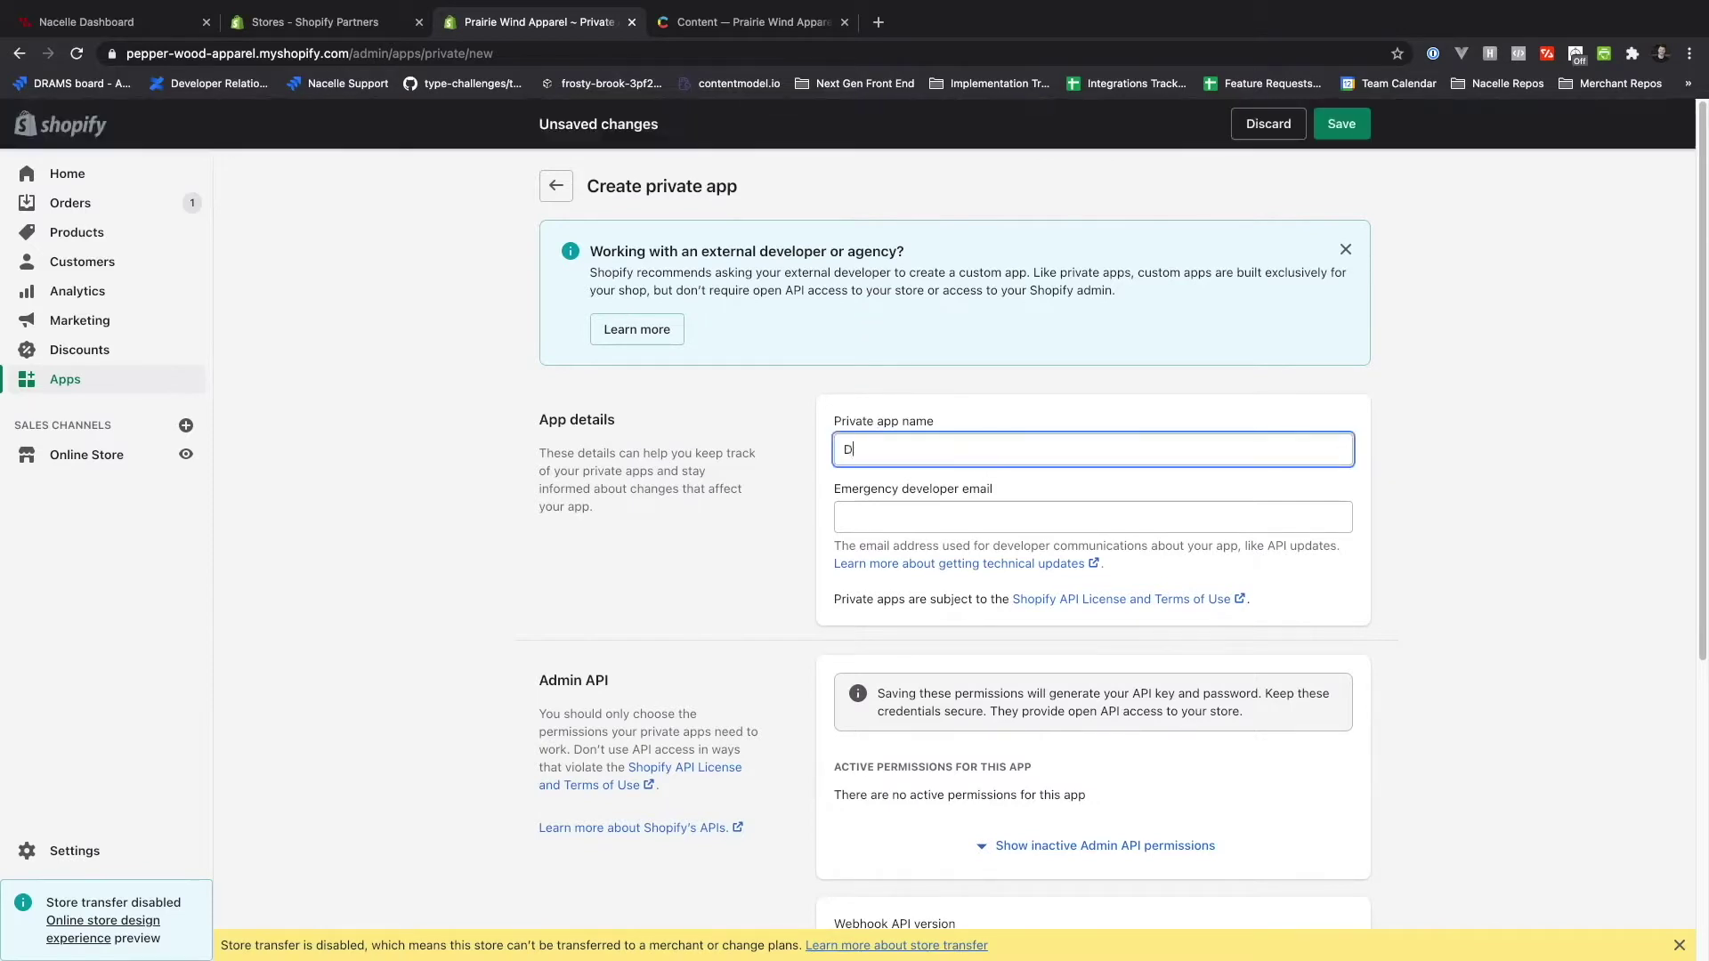
{"action": "key", "text": "Tab"}
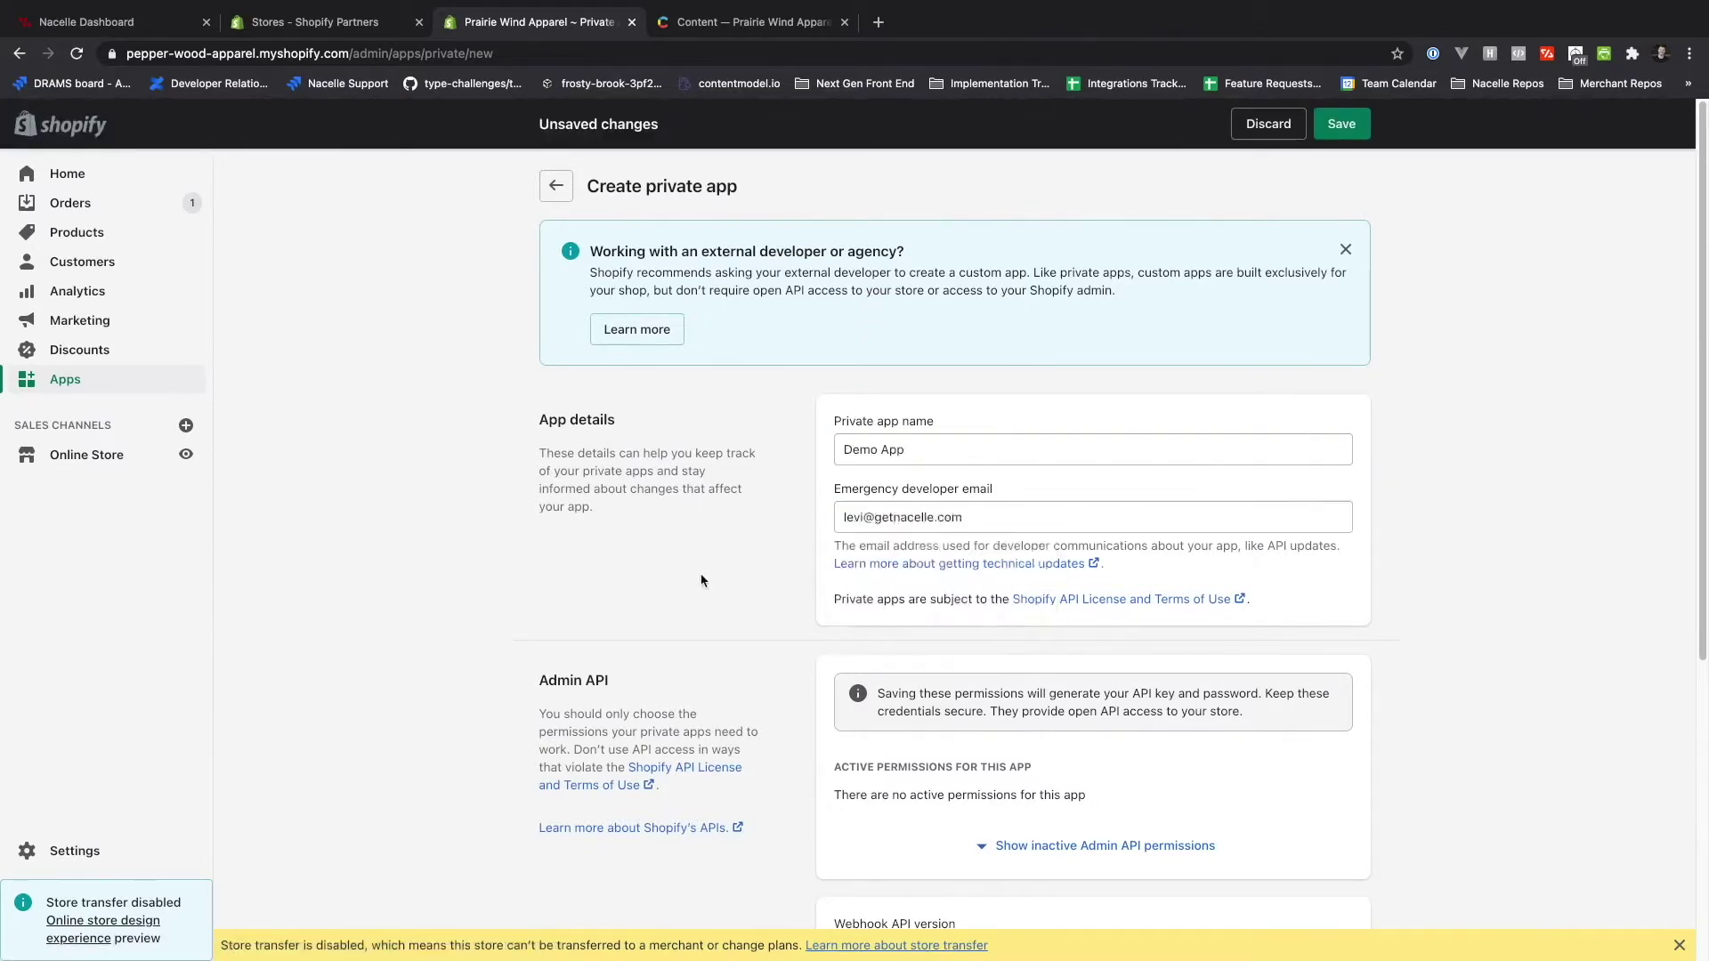
{"action": "scroll", "coordinate": [997, 676], "scroll_direction": "down", "scroll_amount": 2}
- Grant the app Read access to Products and Store content in the Admin API permissions
{"action": "left_click", "coordinate": [1073, 752]}
{"action": "scroll", "coordinate": [1073, 752], "scroll_direction": "down", "scroll_amount": 1}
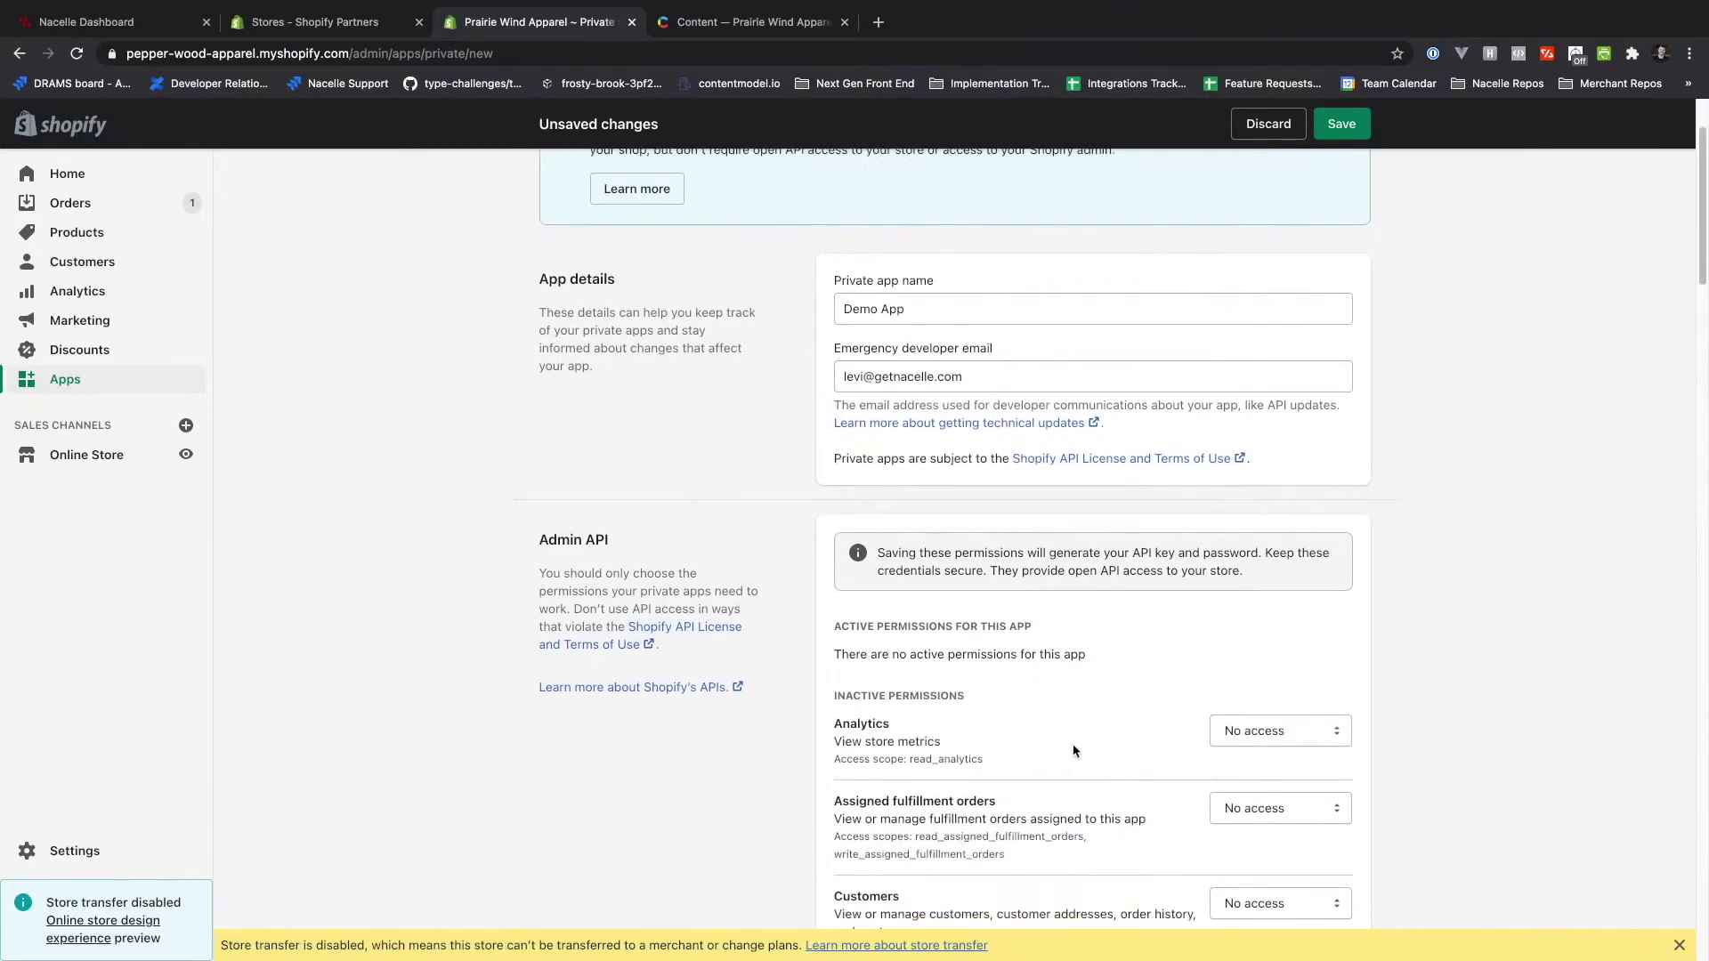
{"action": "scroll", "coordinate": [1072, 752], "scroll_direction": "down", "scroll_amount": 10}
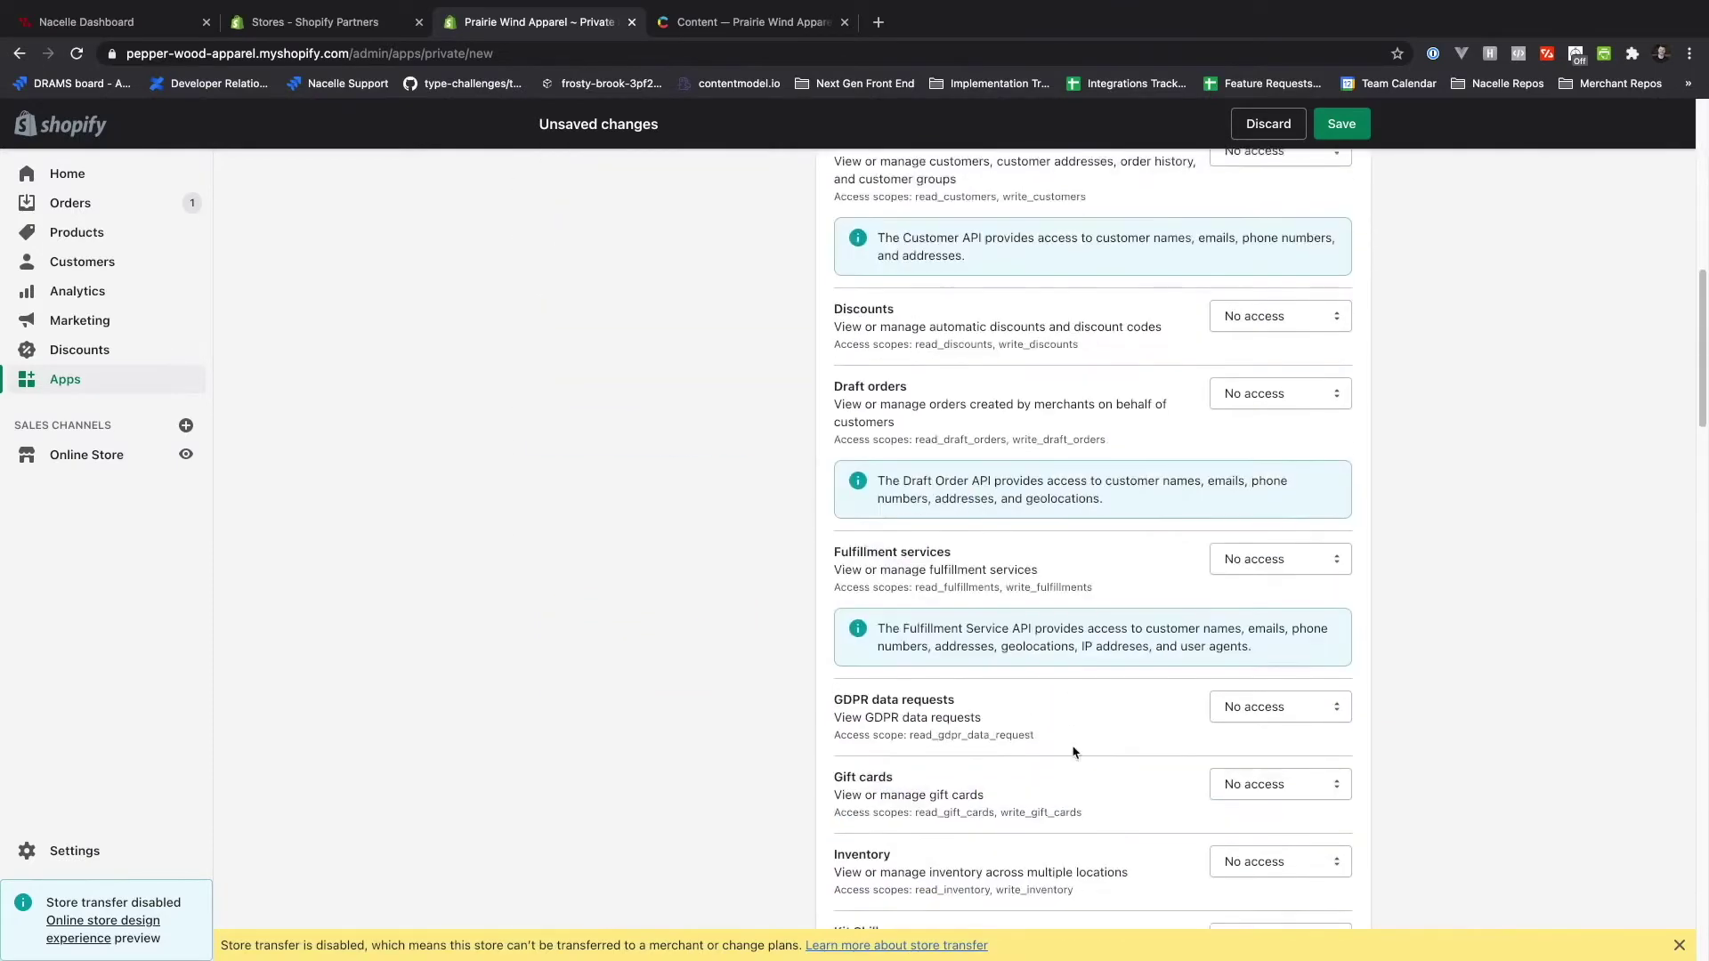
{"action": "scroll", "coordinate": [1073, 752], "scroll_direction": "down", "scroll_amount": 10}
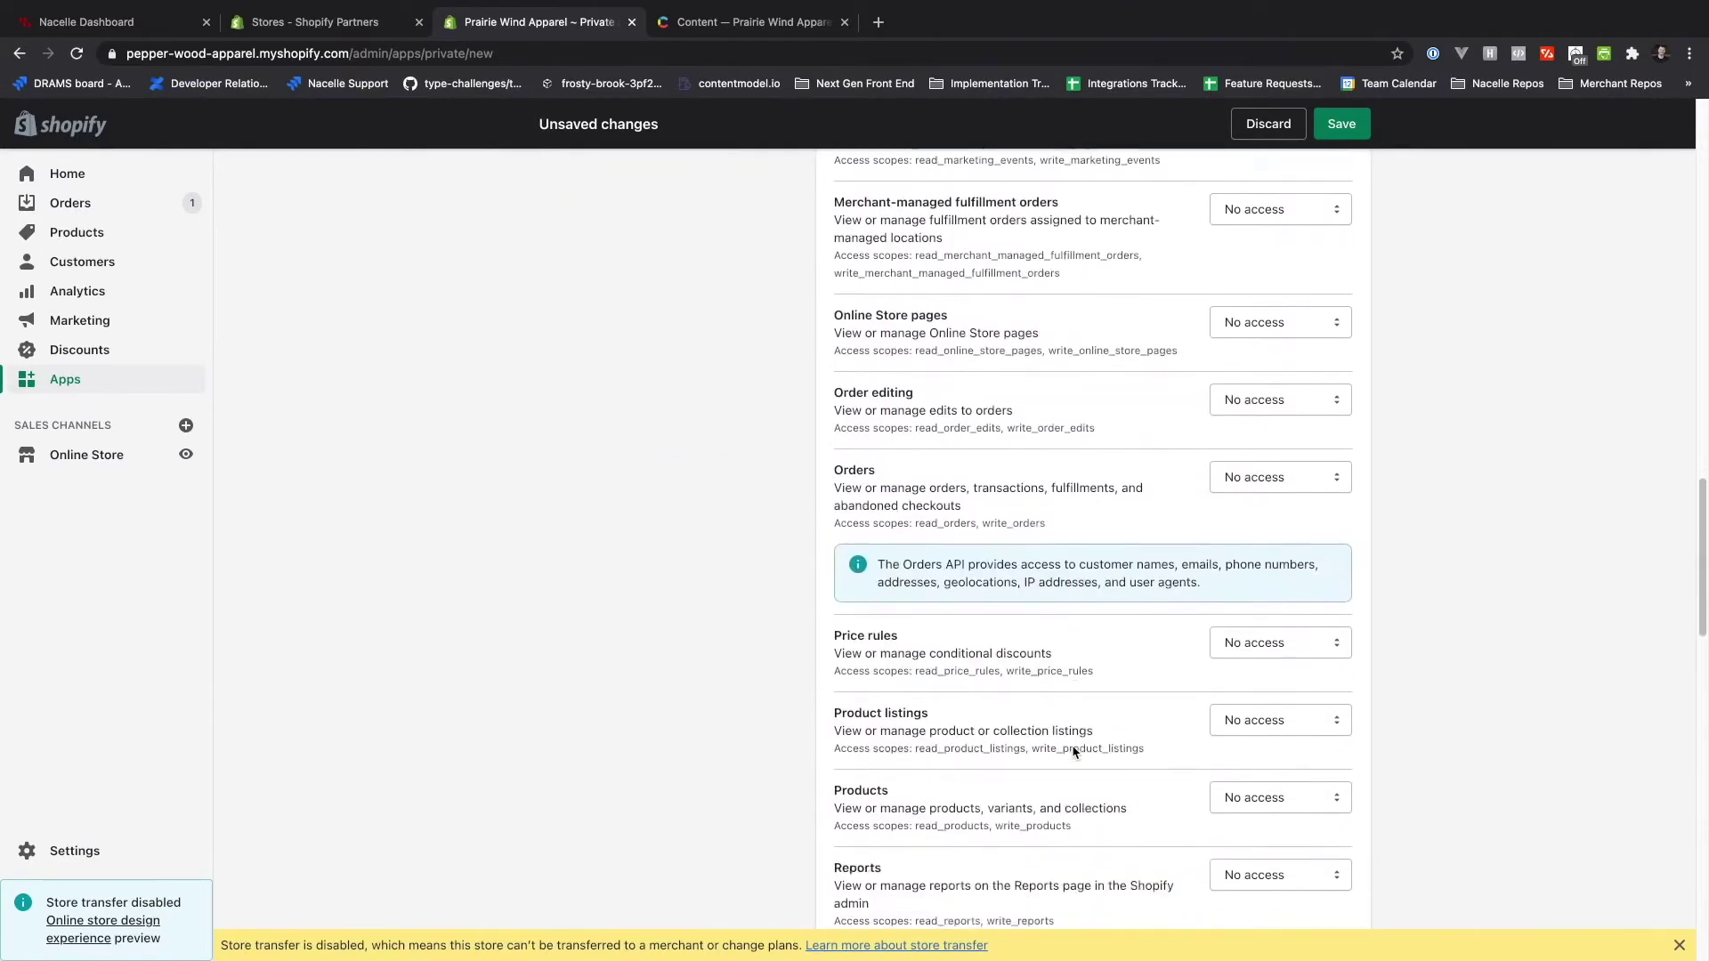
{"action": "left_click", "coordinate": [1273, 764]}
{"action": "left_click", "coordinate": [1273, 772]}
{"action": "scroll", "coordinate": [1048, 774], "scroll_direction": "down", "scroll_amount": 6}
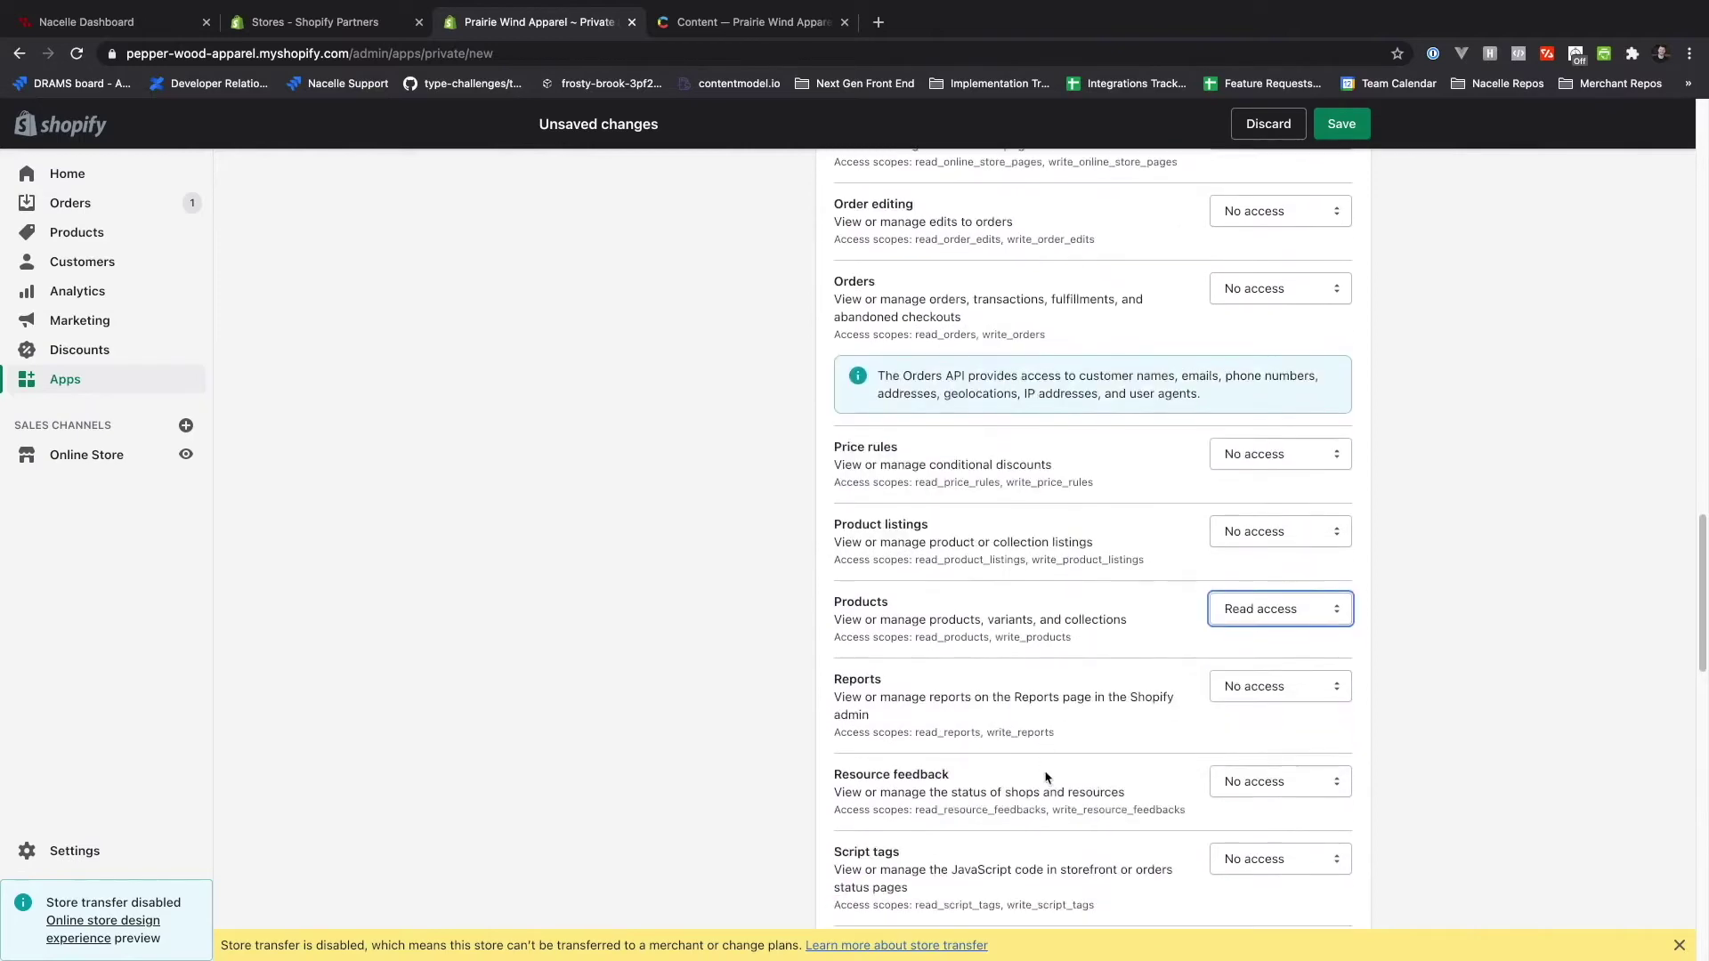
{"action": "scroll", "coordinate": [1155, 679], "scroll_direction": "down", "scroll_amount": 14}
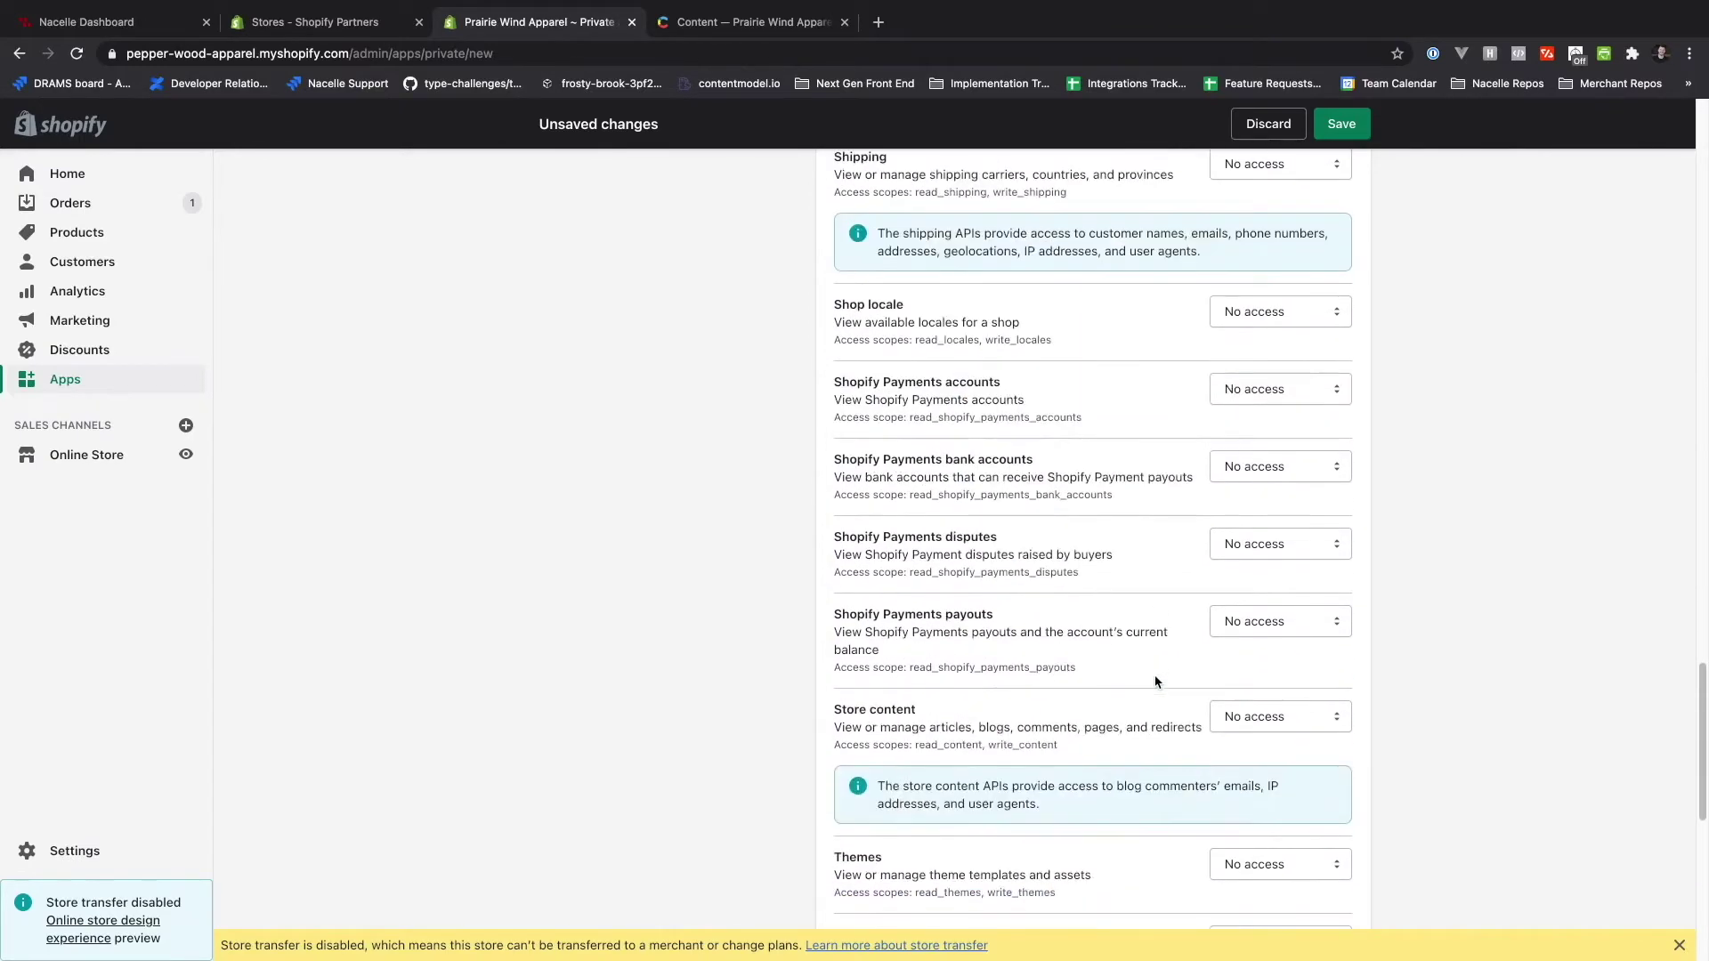
{"action": "left_click", "coordinate": [1308, 717]}
{"action": "left_click", "coordinate": [1284, 746]}
- Enable Storefront API access with product inventory reading, then save and create the app
{"action": "scroll", "coordinate": [1157, 746], "scroll_direction": "down", "scroll_amount": 13}
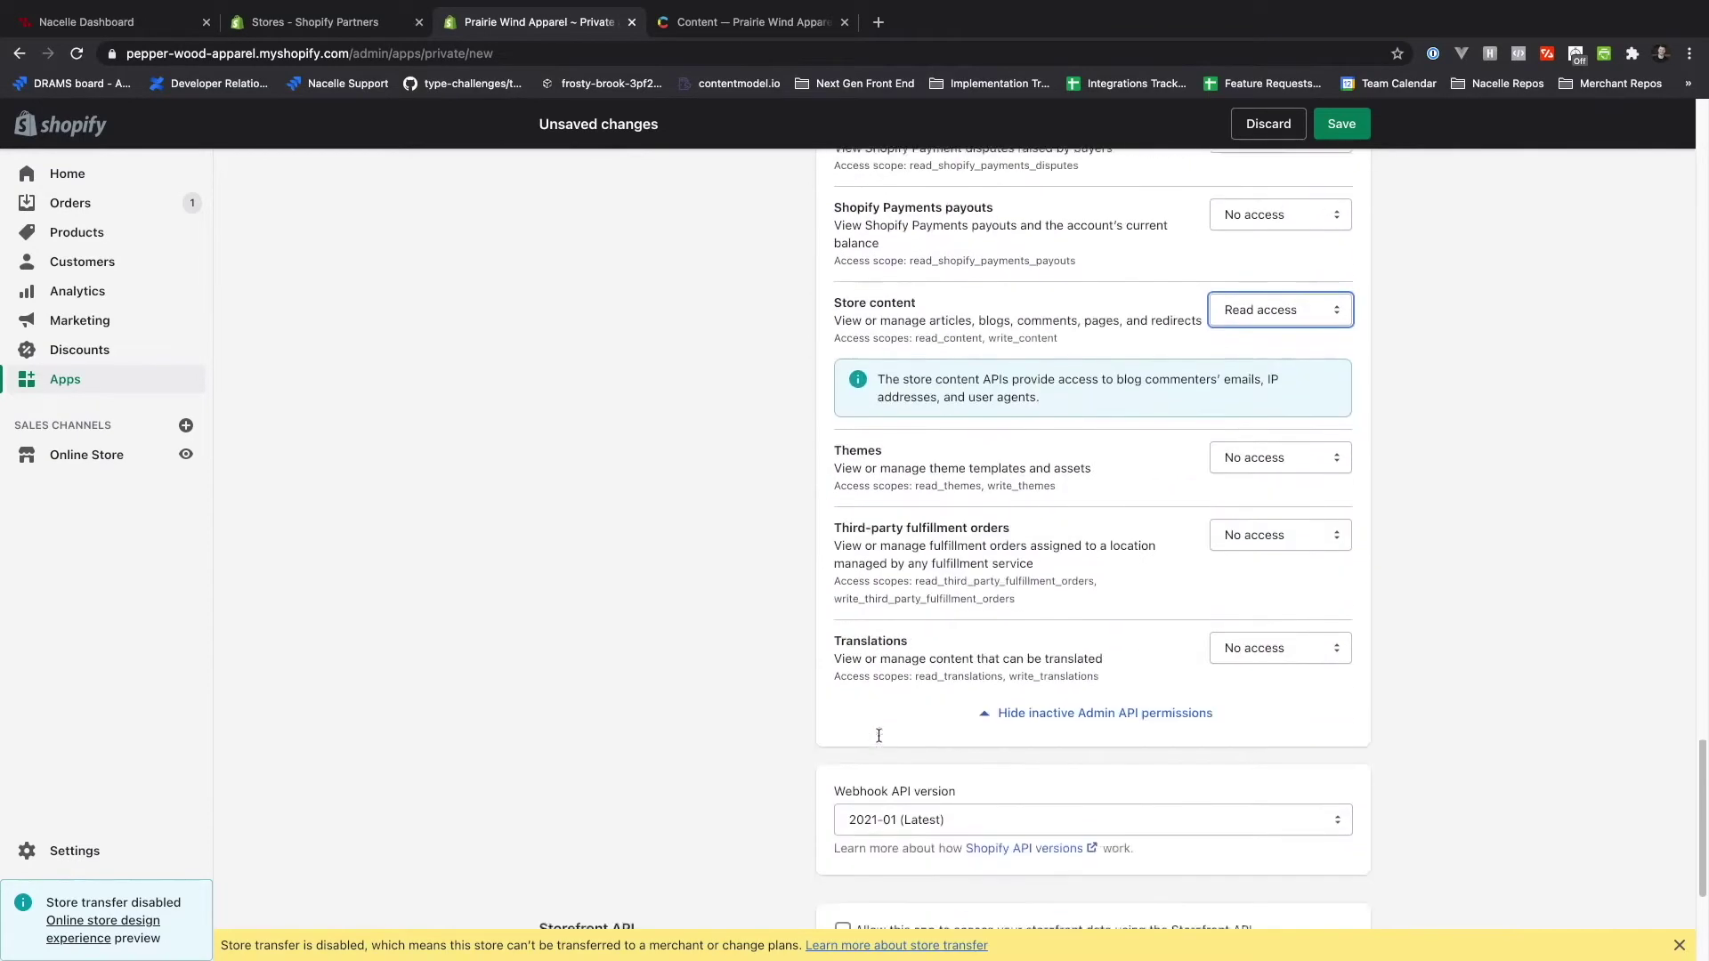
{"action": "left_click", "coordinate": [842, 727]}
{"action": "scroll", "coordinate": [842, 727], "scroll_direction": "down", "scroll_amount": 6}
{"action": "left_click", "coordinate": [867, 817]}
{"action": "scroll", "coordinate": [867, 817], "scroll_direction": "down", "scroll_amount": 2}
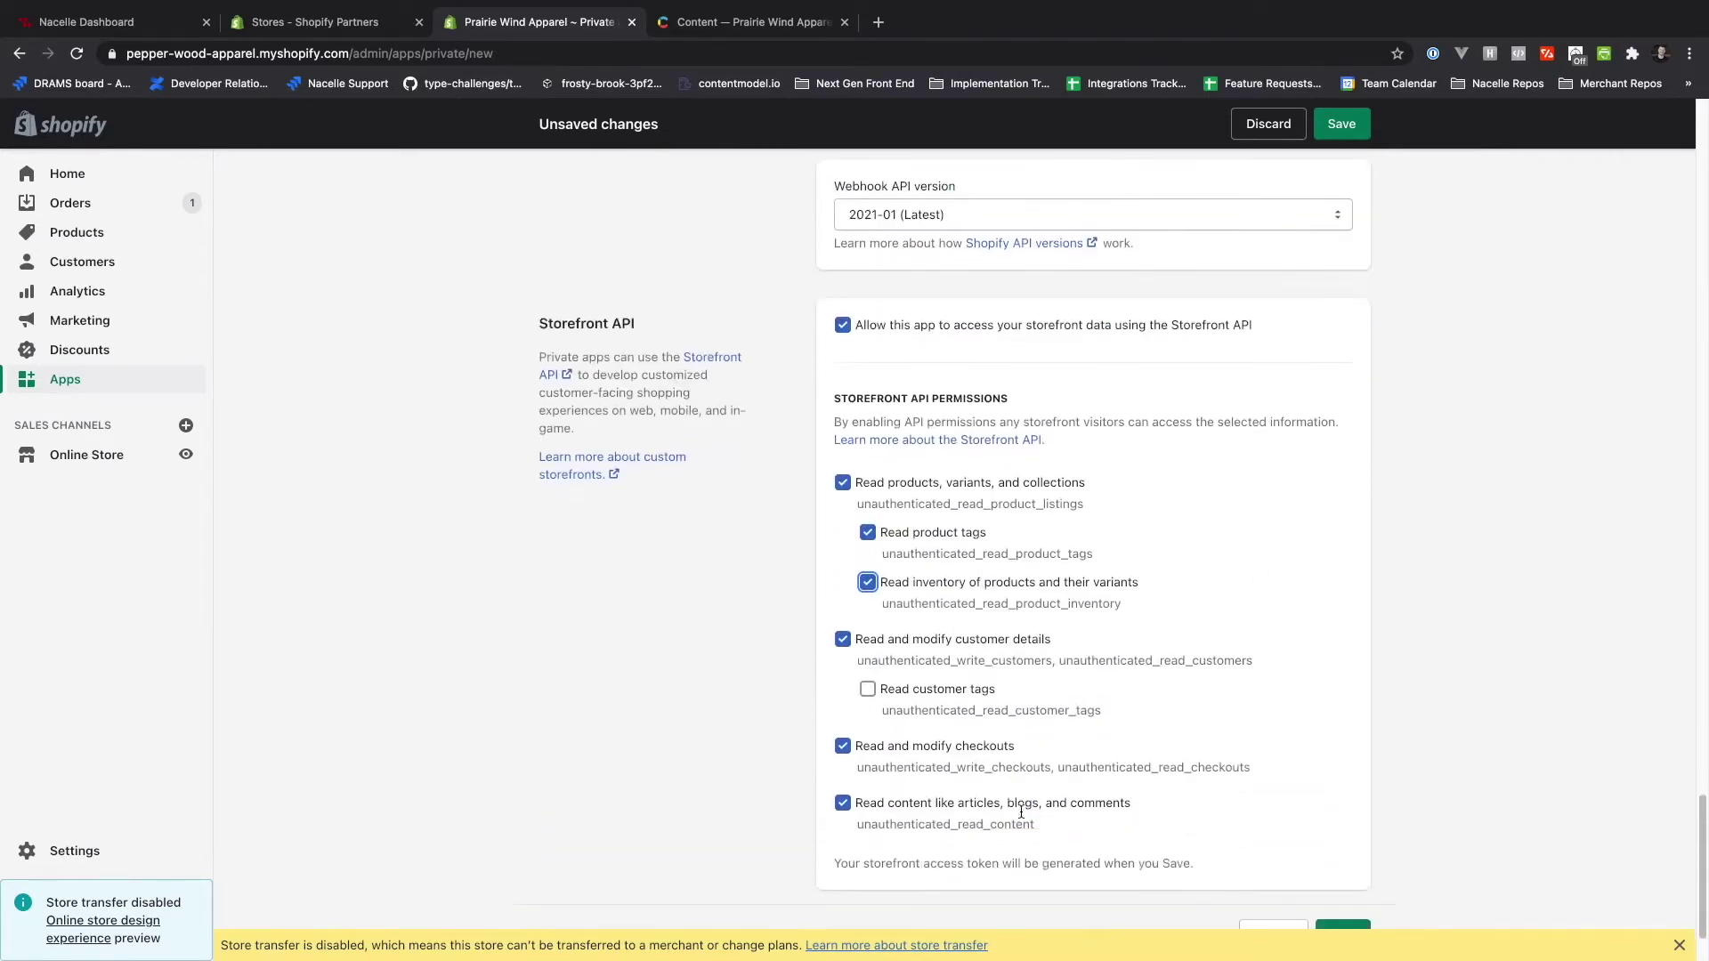
{"action": "scroll", "coordinate": [1148, 826], "scroll_direction": "down", "scroll_amount": 2}
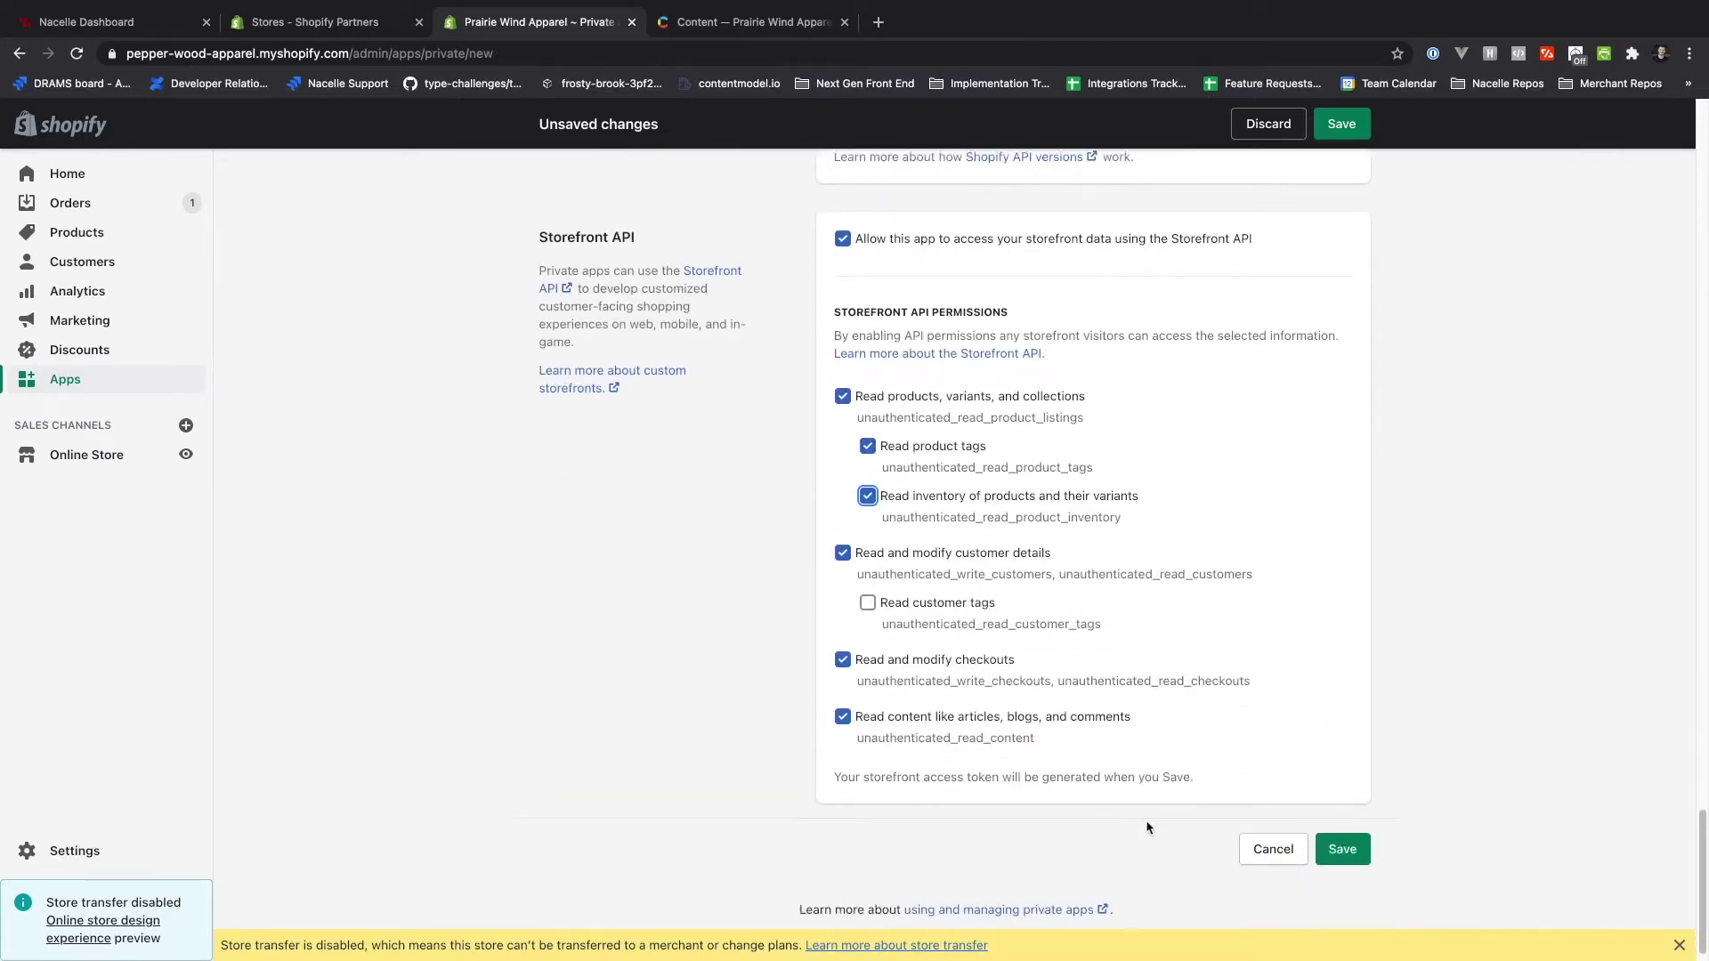
{"action": "left_click", "coordinate": [1340, 849]}
{"action": "left_click", "coordinate": [1080, 674]}
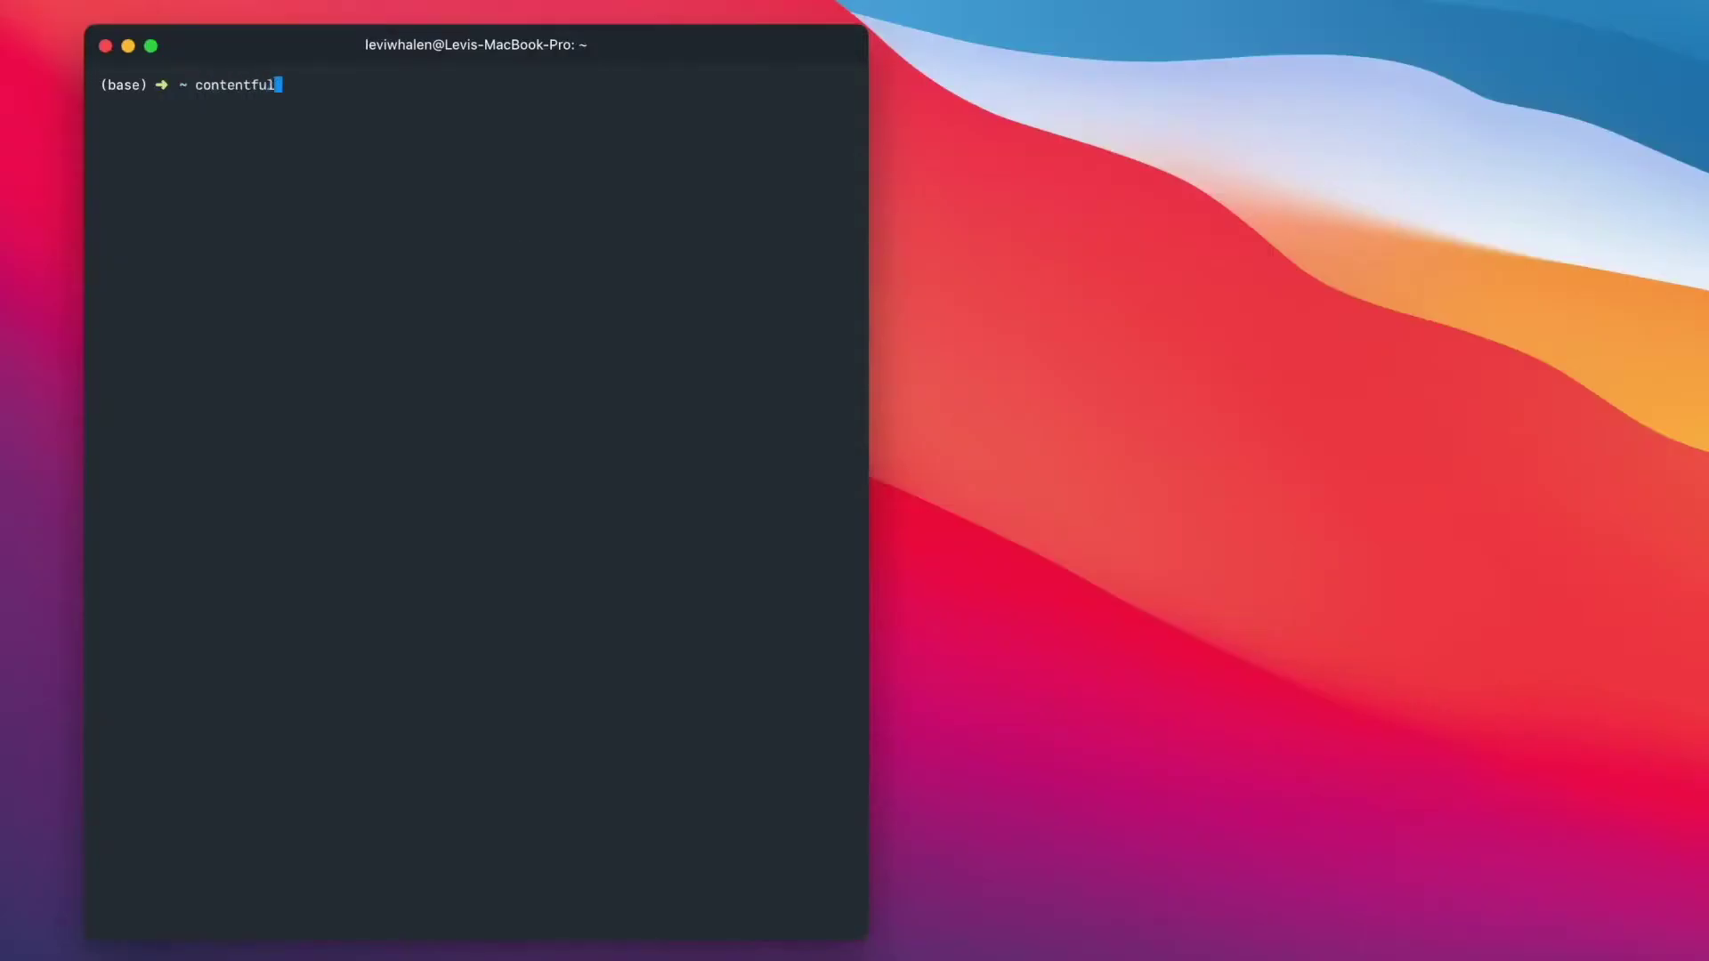
- Check Contentful CLI version 0.18.0, install contentful-cli globally with npm, and clear the screen
{"action": "key", "text": "Return"}
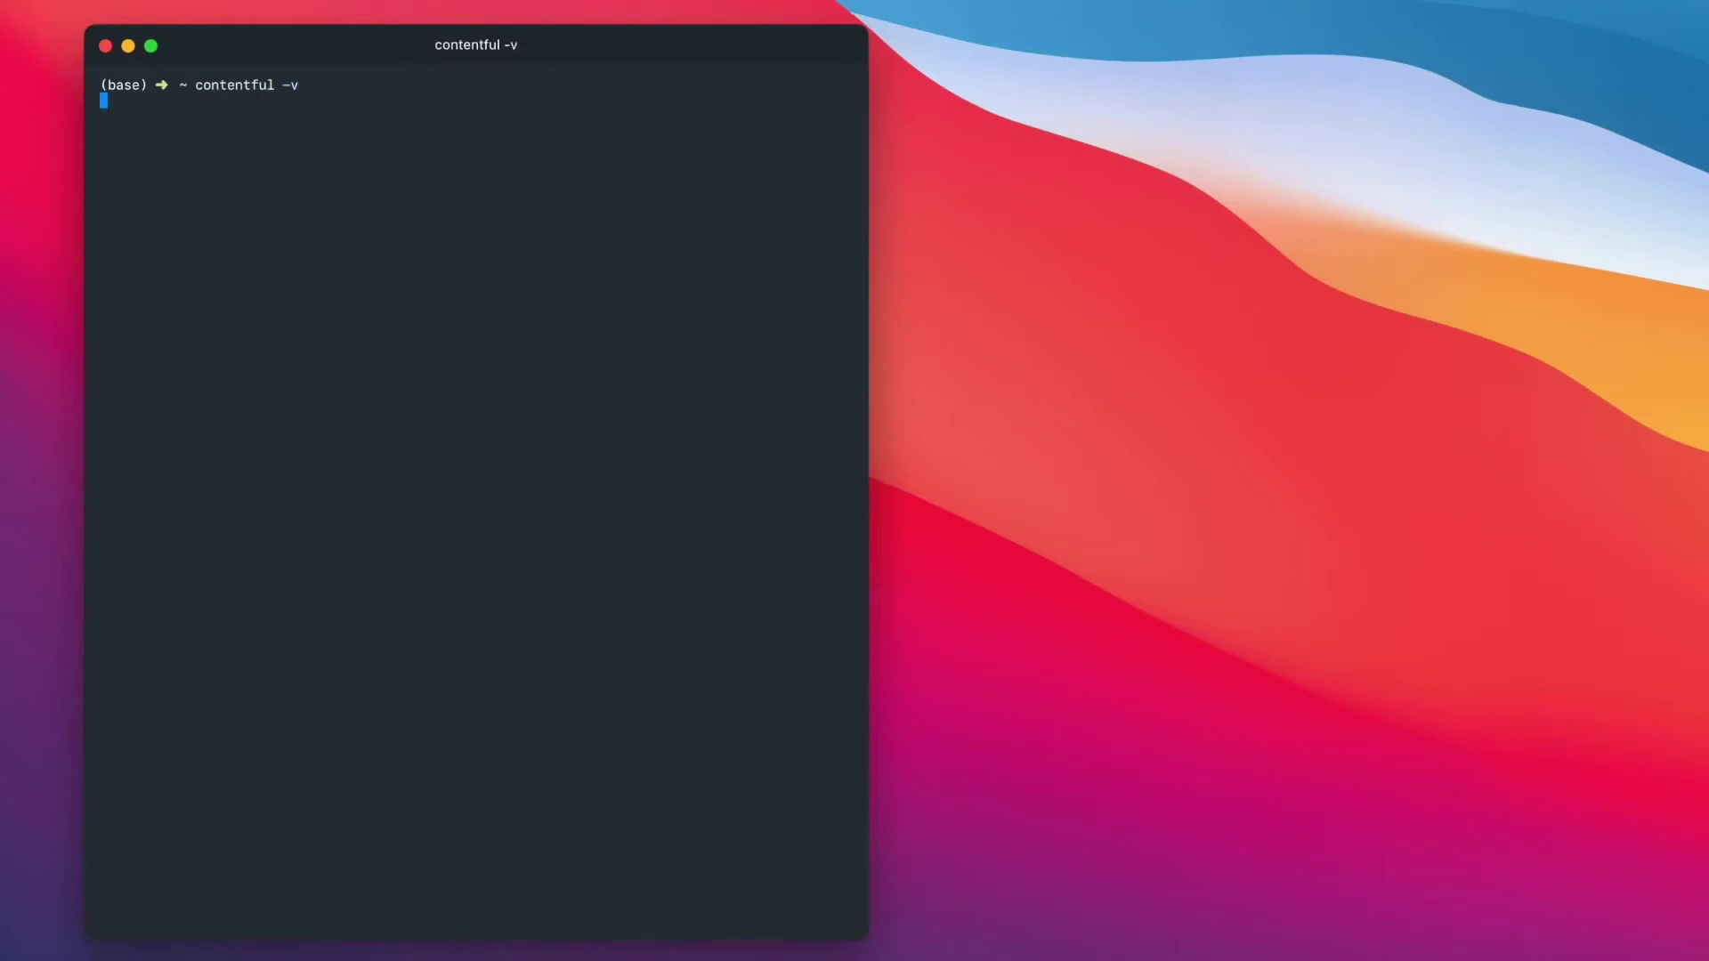
{"action": "type", "text": "npm install -g contentful-cli"}
{"action": "key", "text": "Return"}
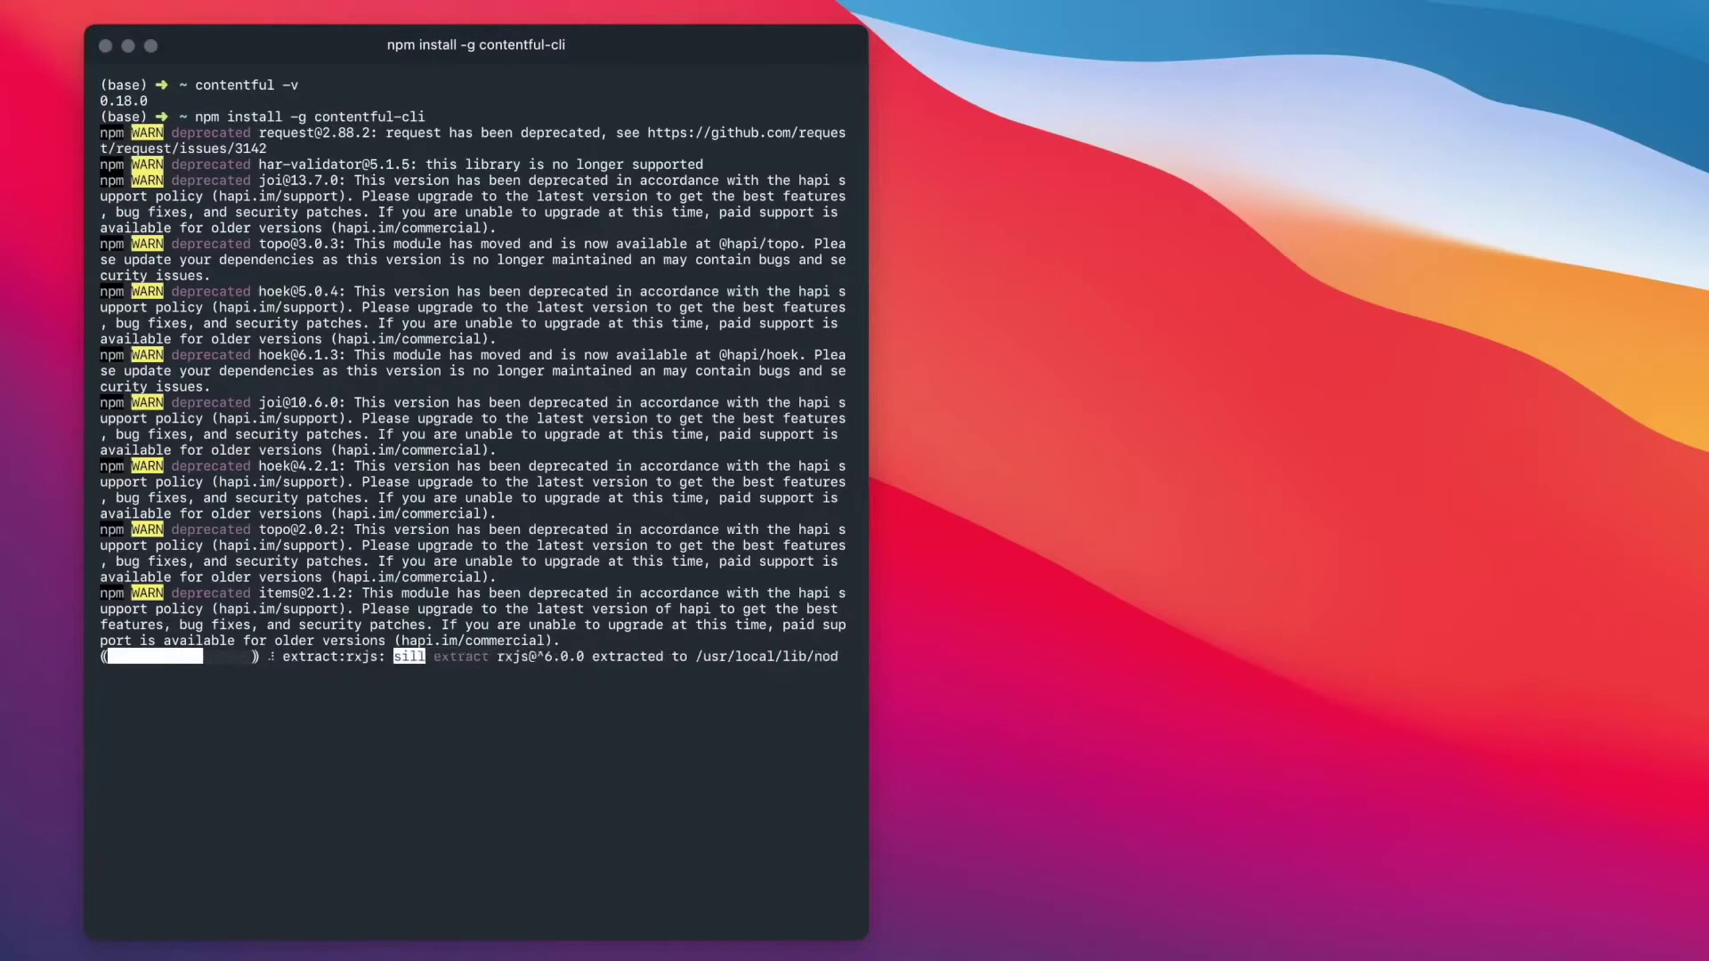
{"action": "left_click", "coordinate": [660, 58]}
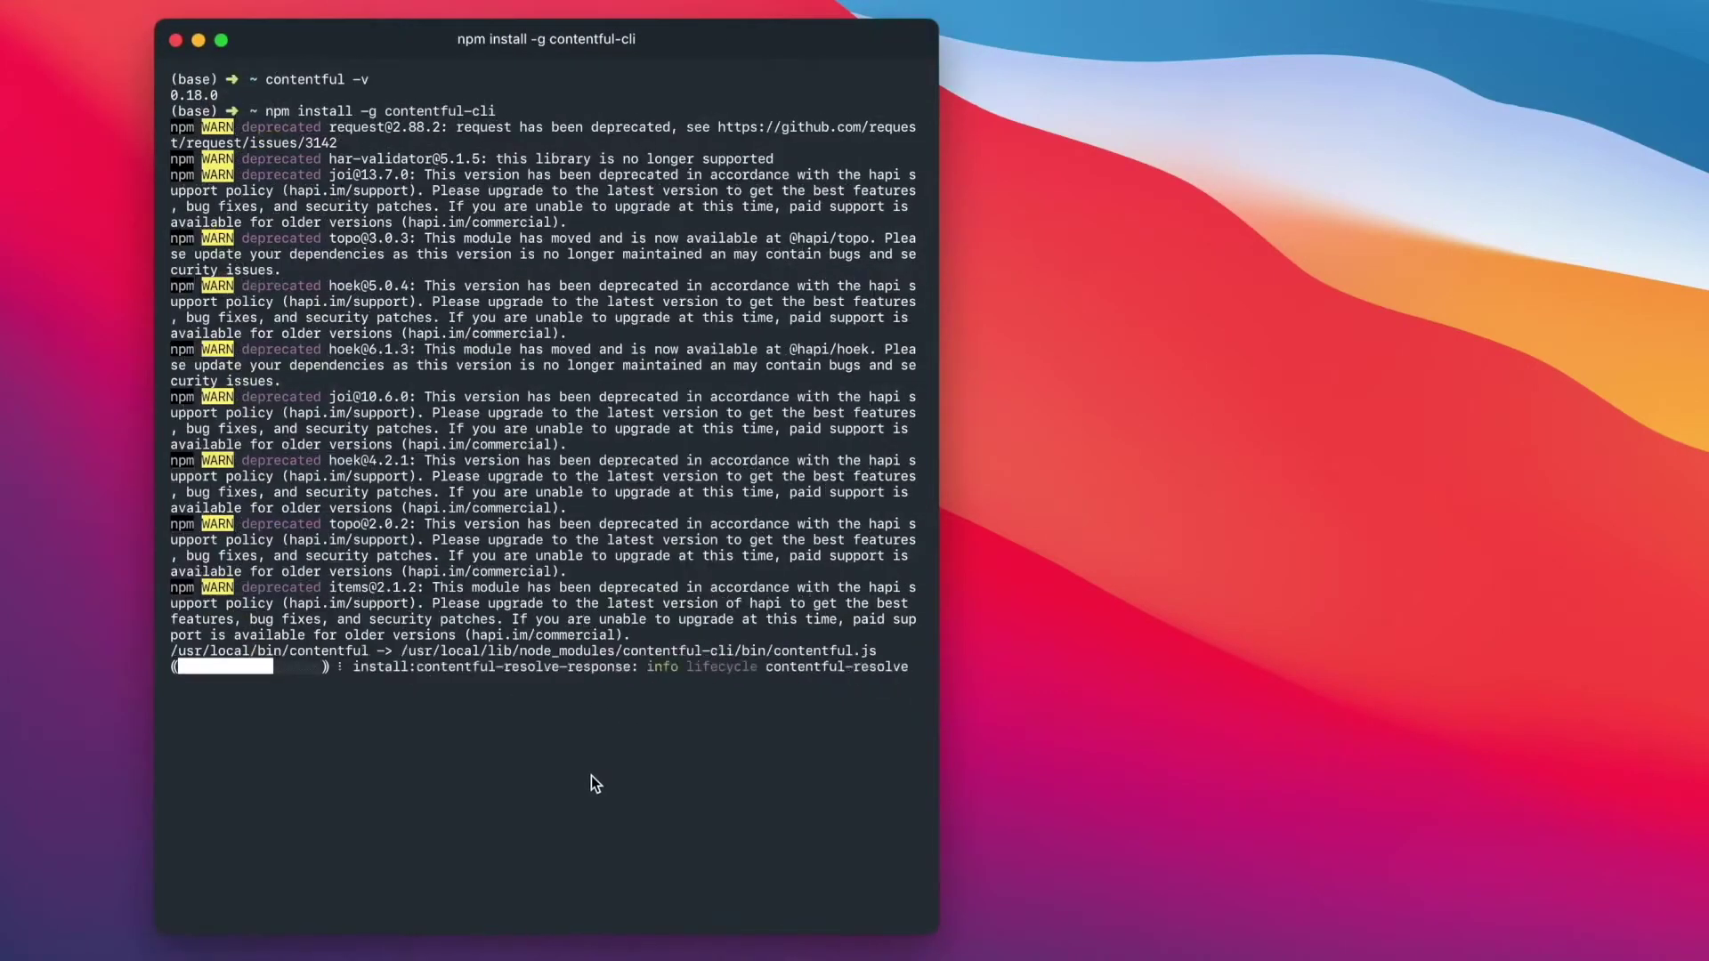
{"action": "key", "text": "super+k"}
- Log in to the Contentful CLI with the access token copied from the browser
{"action": "type", "text": "contentful login"}
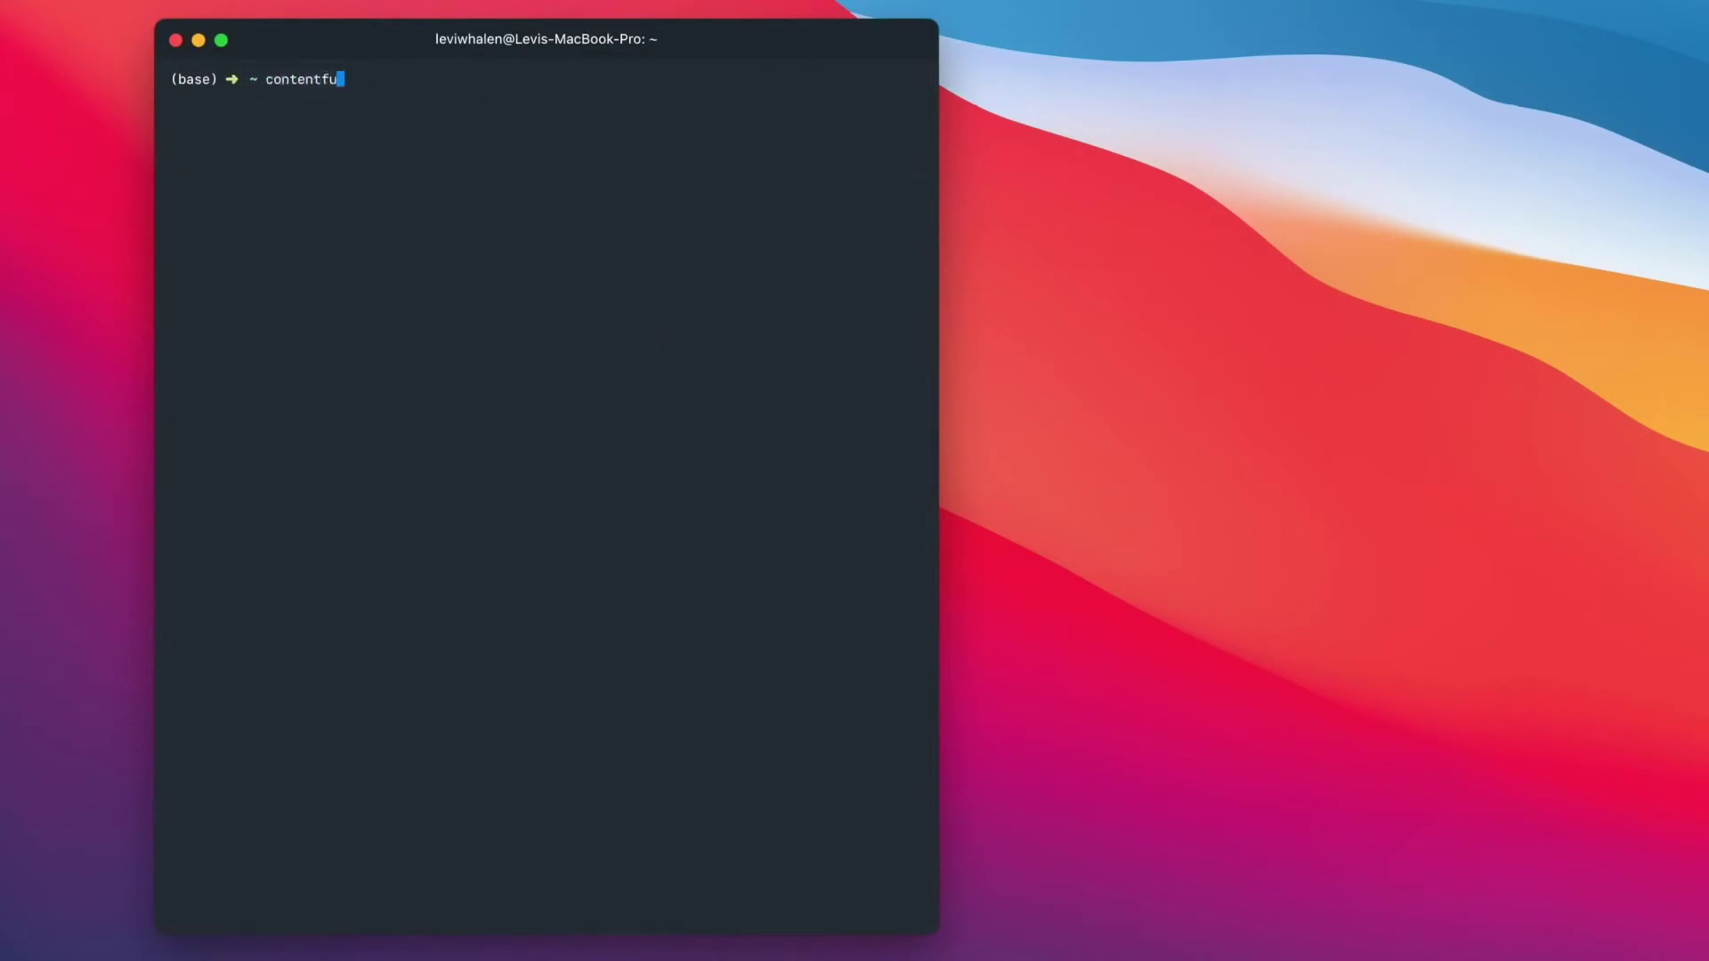
{"action": "key", "text": "Return"}
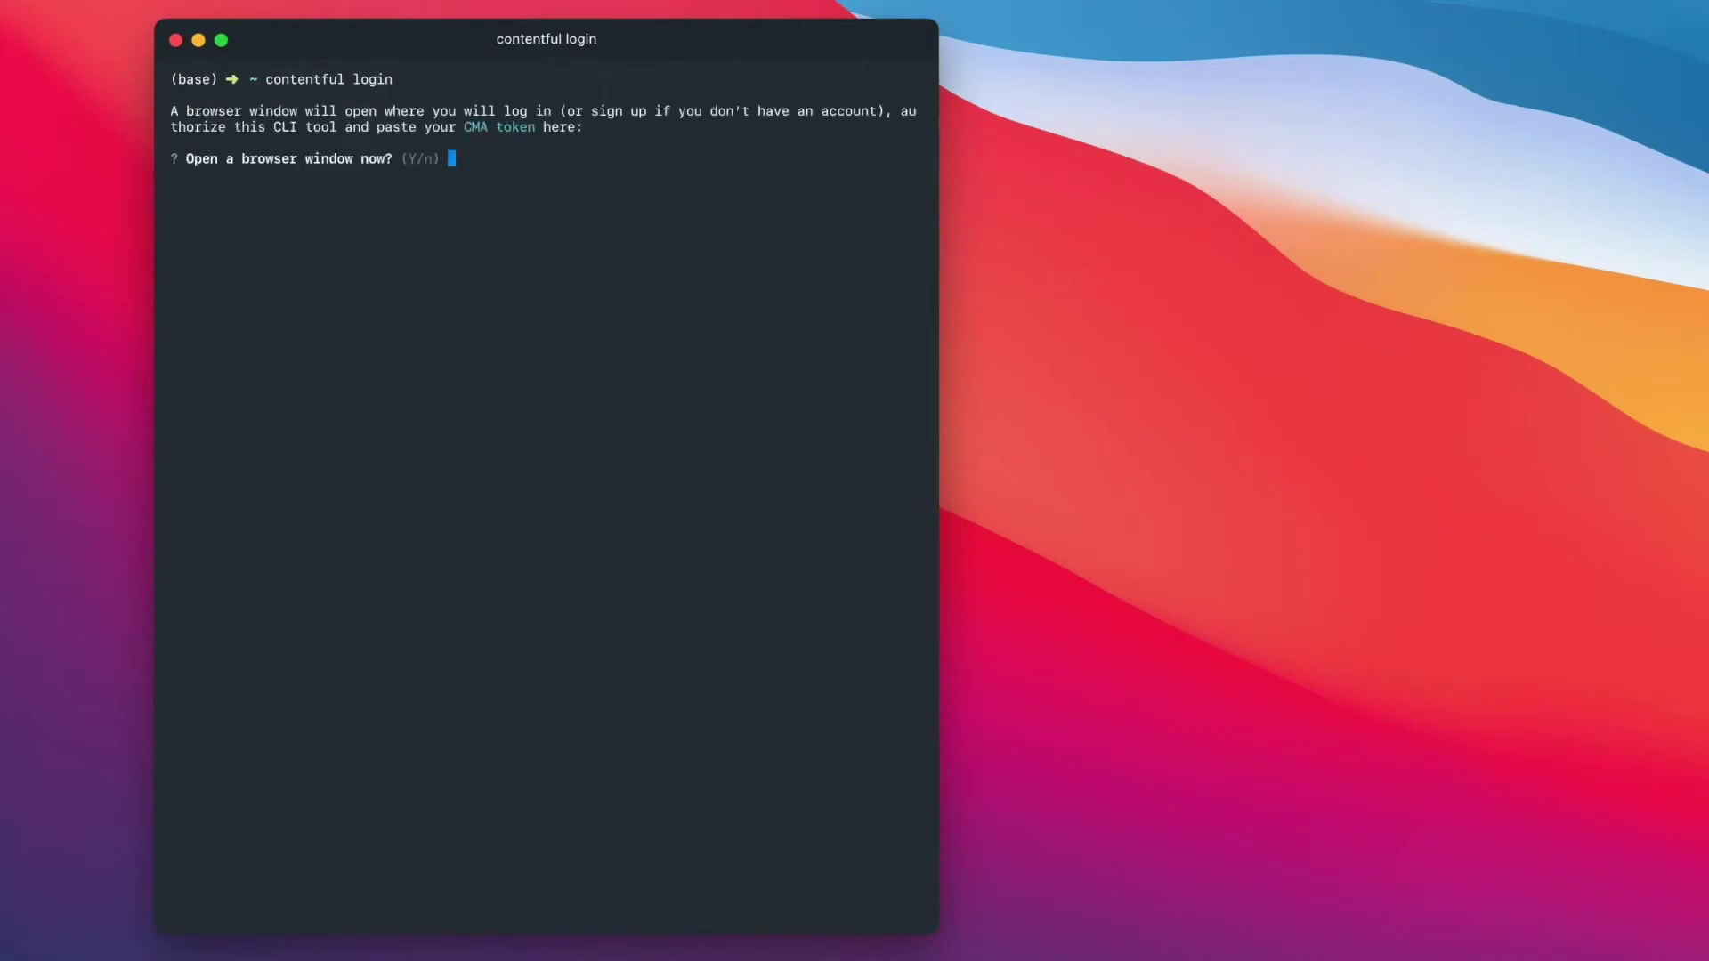
{"action": "key", "text": "Return"}
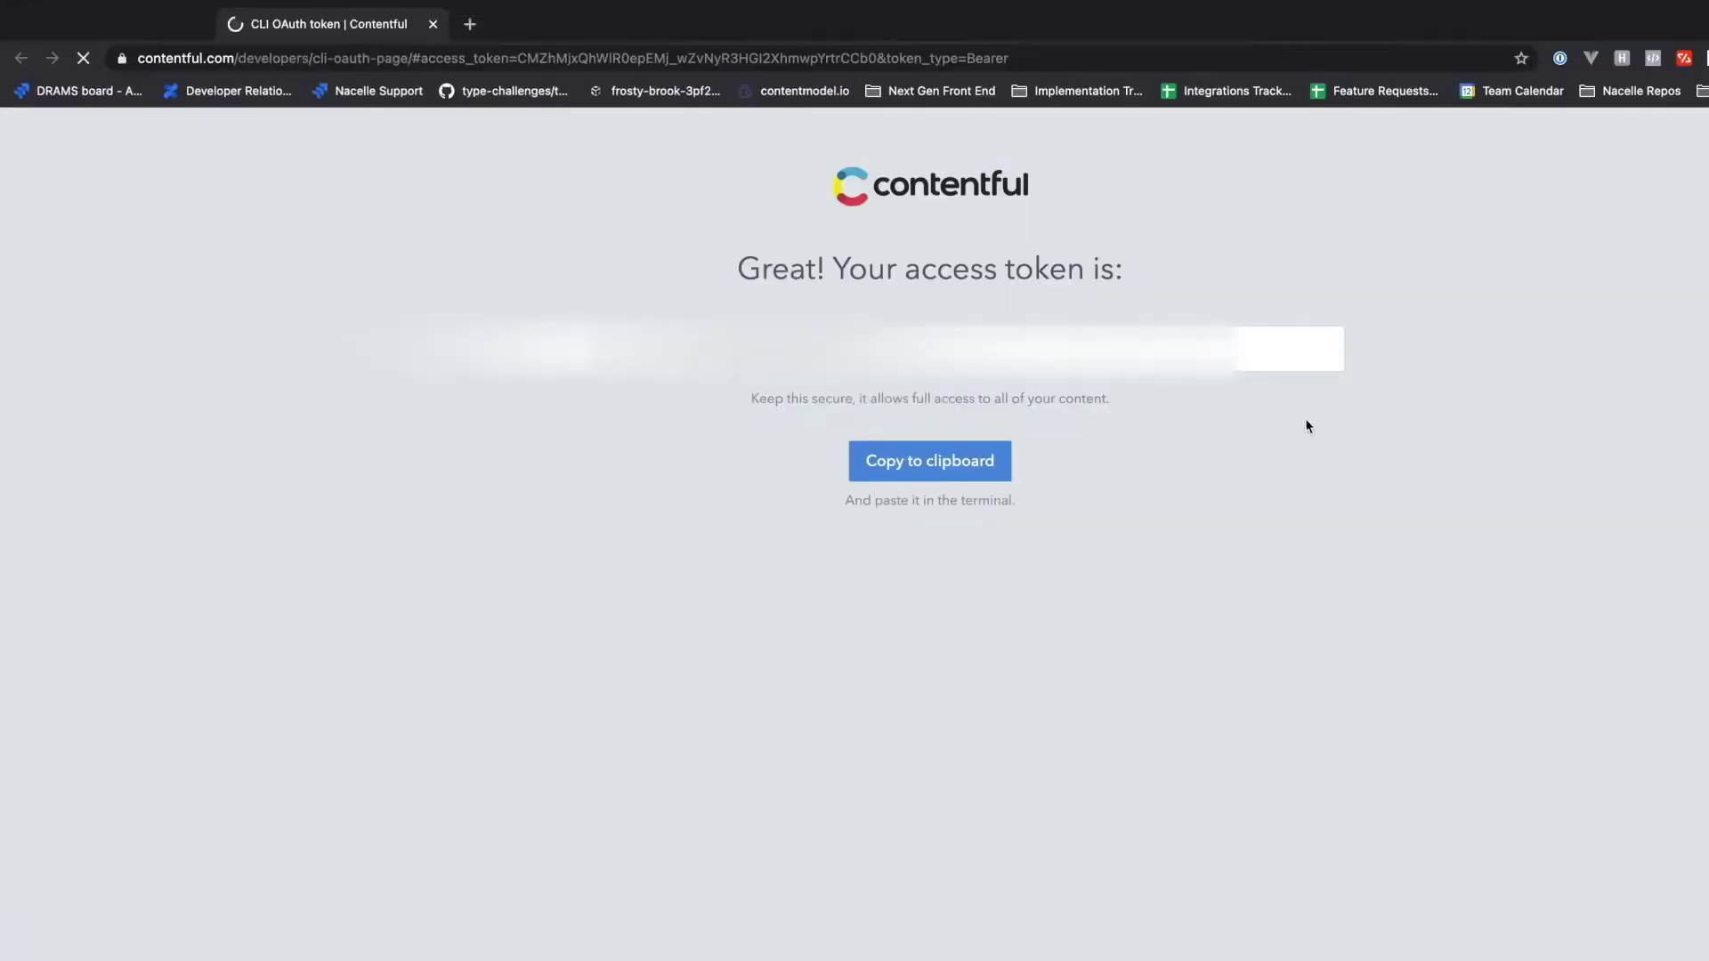
{"action": "left_click", "coordinate": [930, 460]}
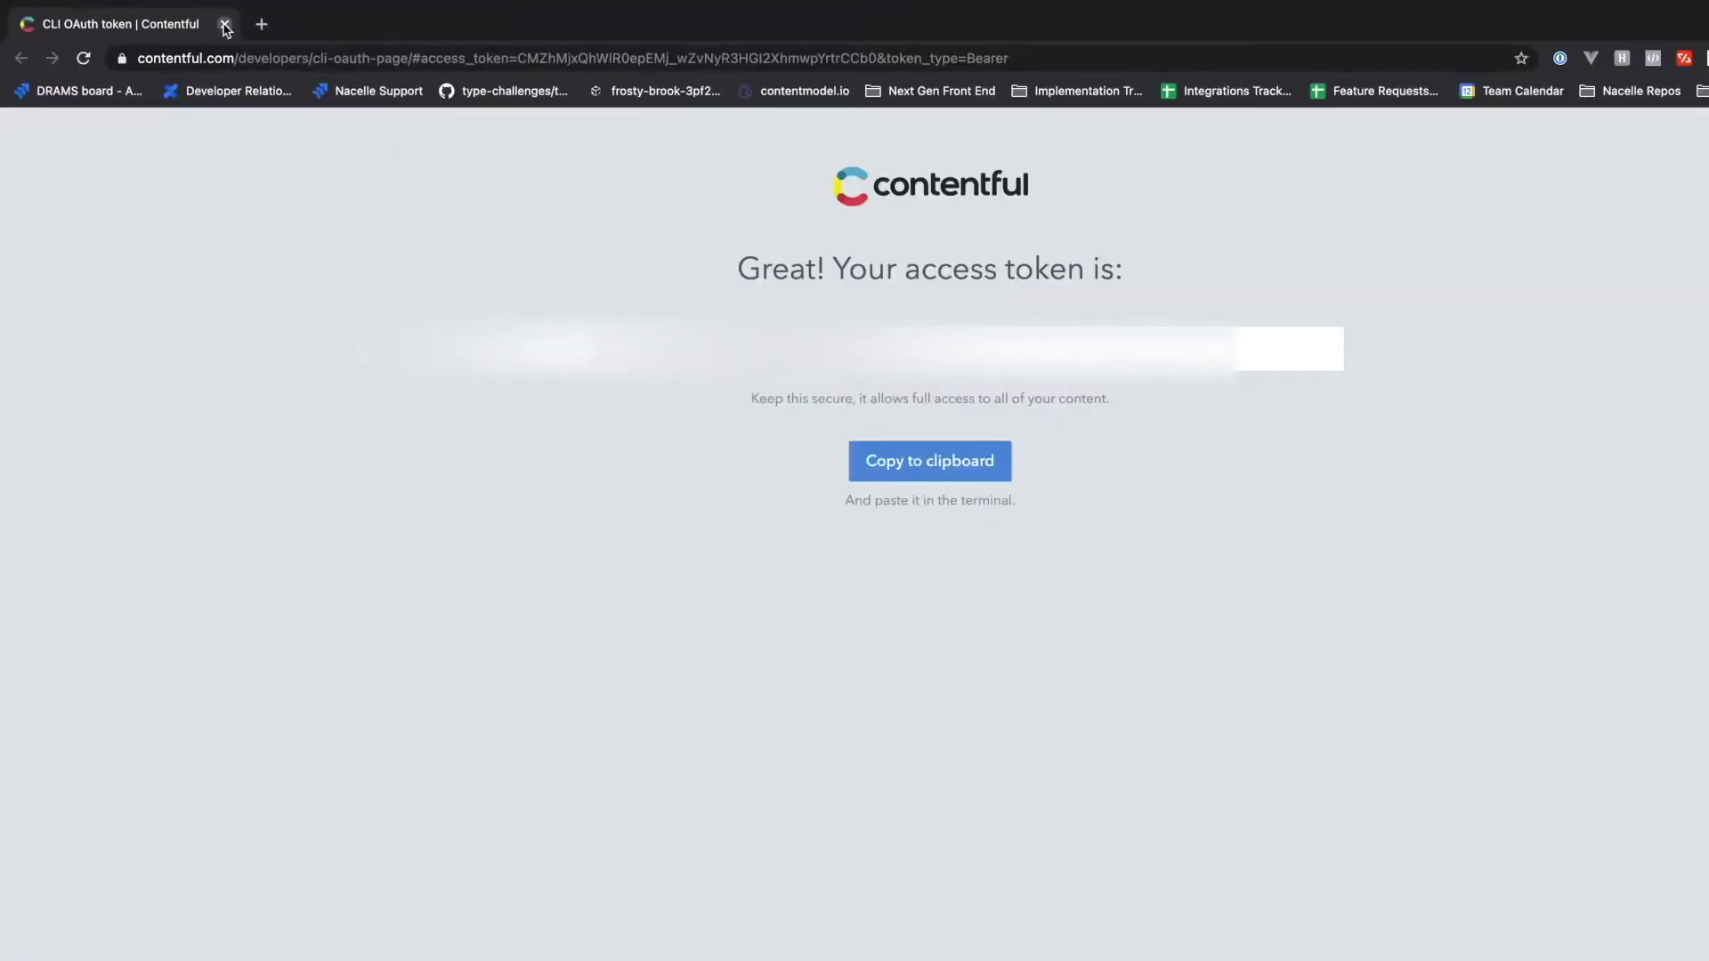
{"action": "left_click", "coordinate": [225, 26]}
{"action": "key", "text": "super+v"}
{"action": "key", "text": "Return"}
- Clear the screen and list the account's Contentful spaces, including Prairie Wind Apparel
{"action": "key", "text": "super+k"}
{"action": "type", "text": "contentful space list"}
{"action": "key", "text": "Return"}
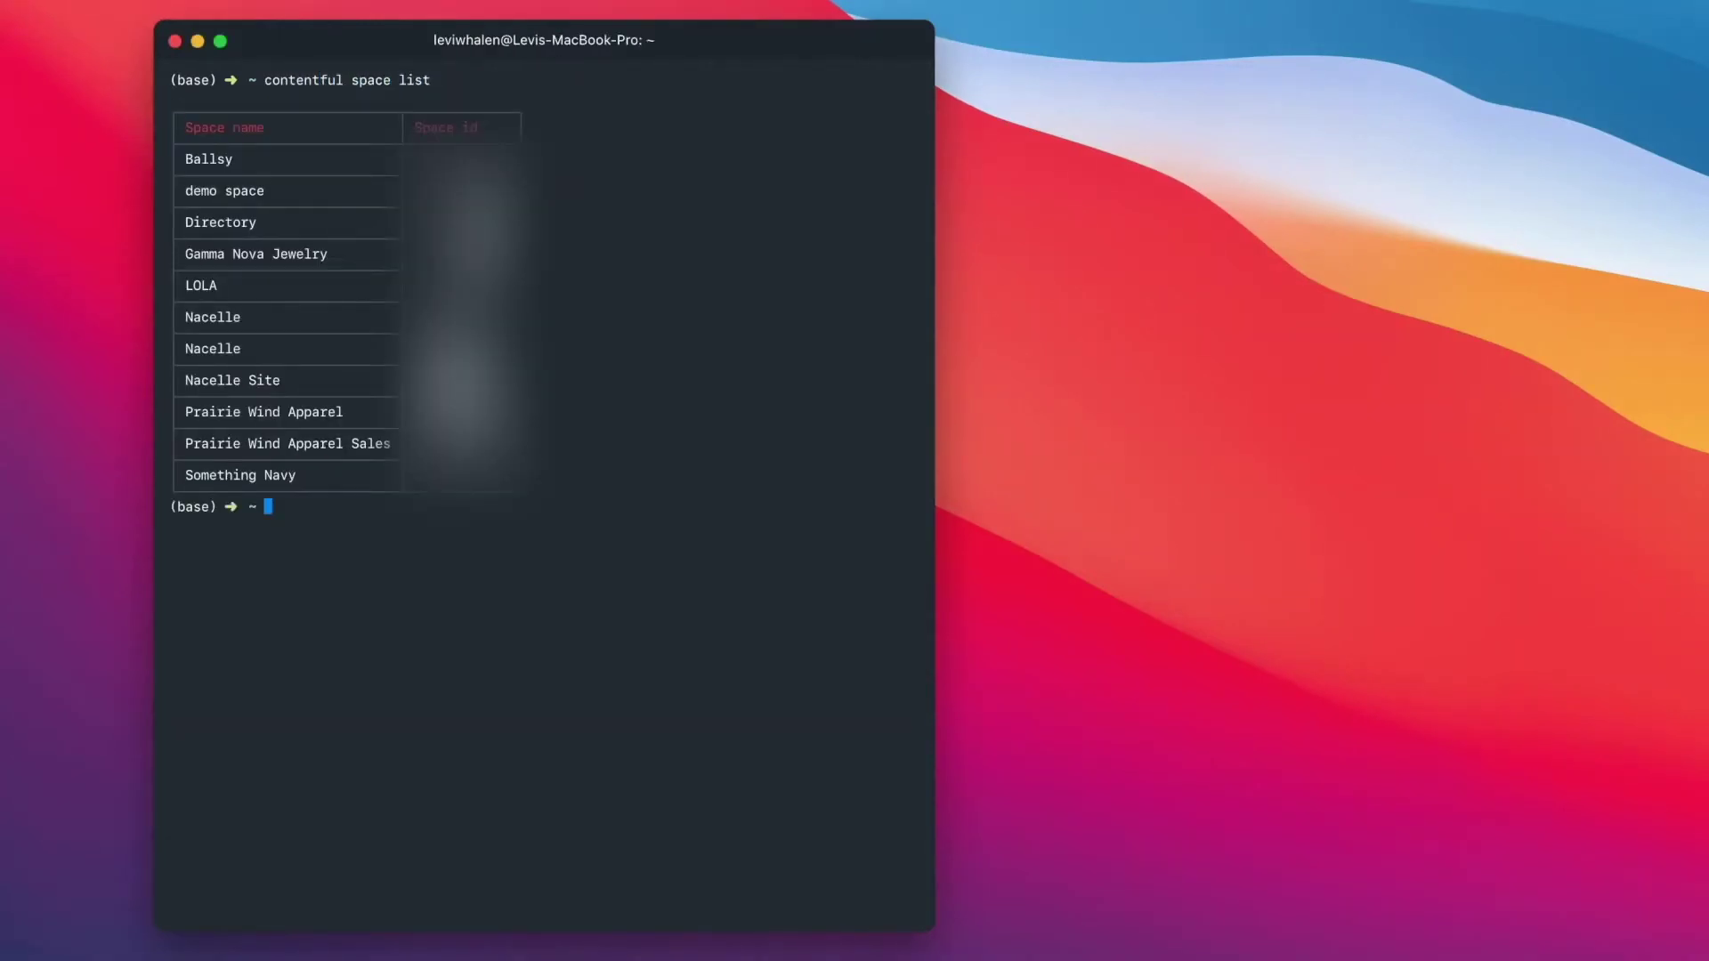
- Create a Contentful space named 'demo' with contentful space create --name 'demo'
{"action": "type", "text": "contentful space create"}
{"action": "key", "text": "Return"}
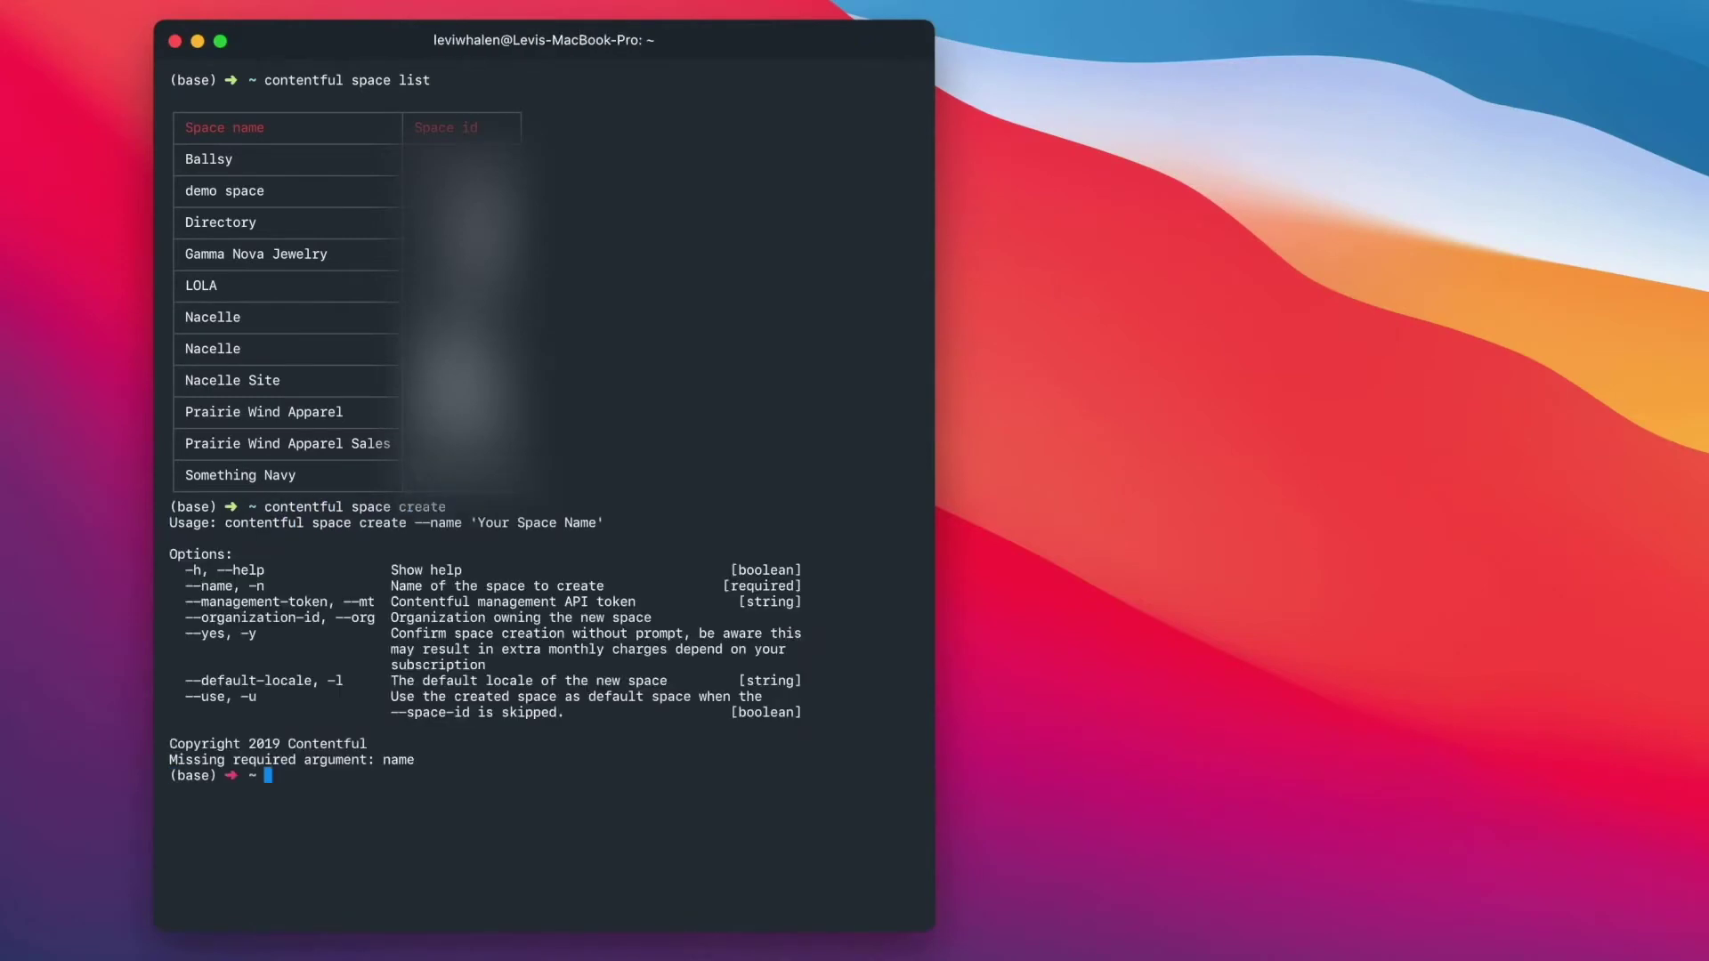
{"action": "type", "text": "contentful space create --name 'demo'"}
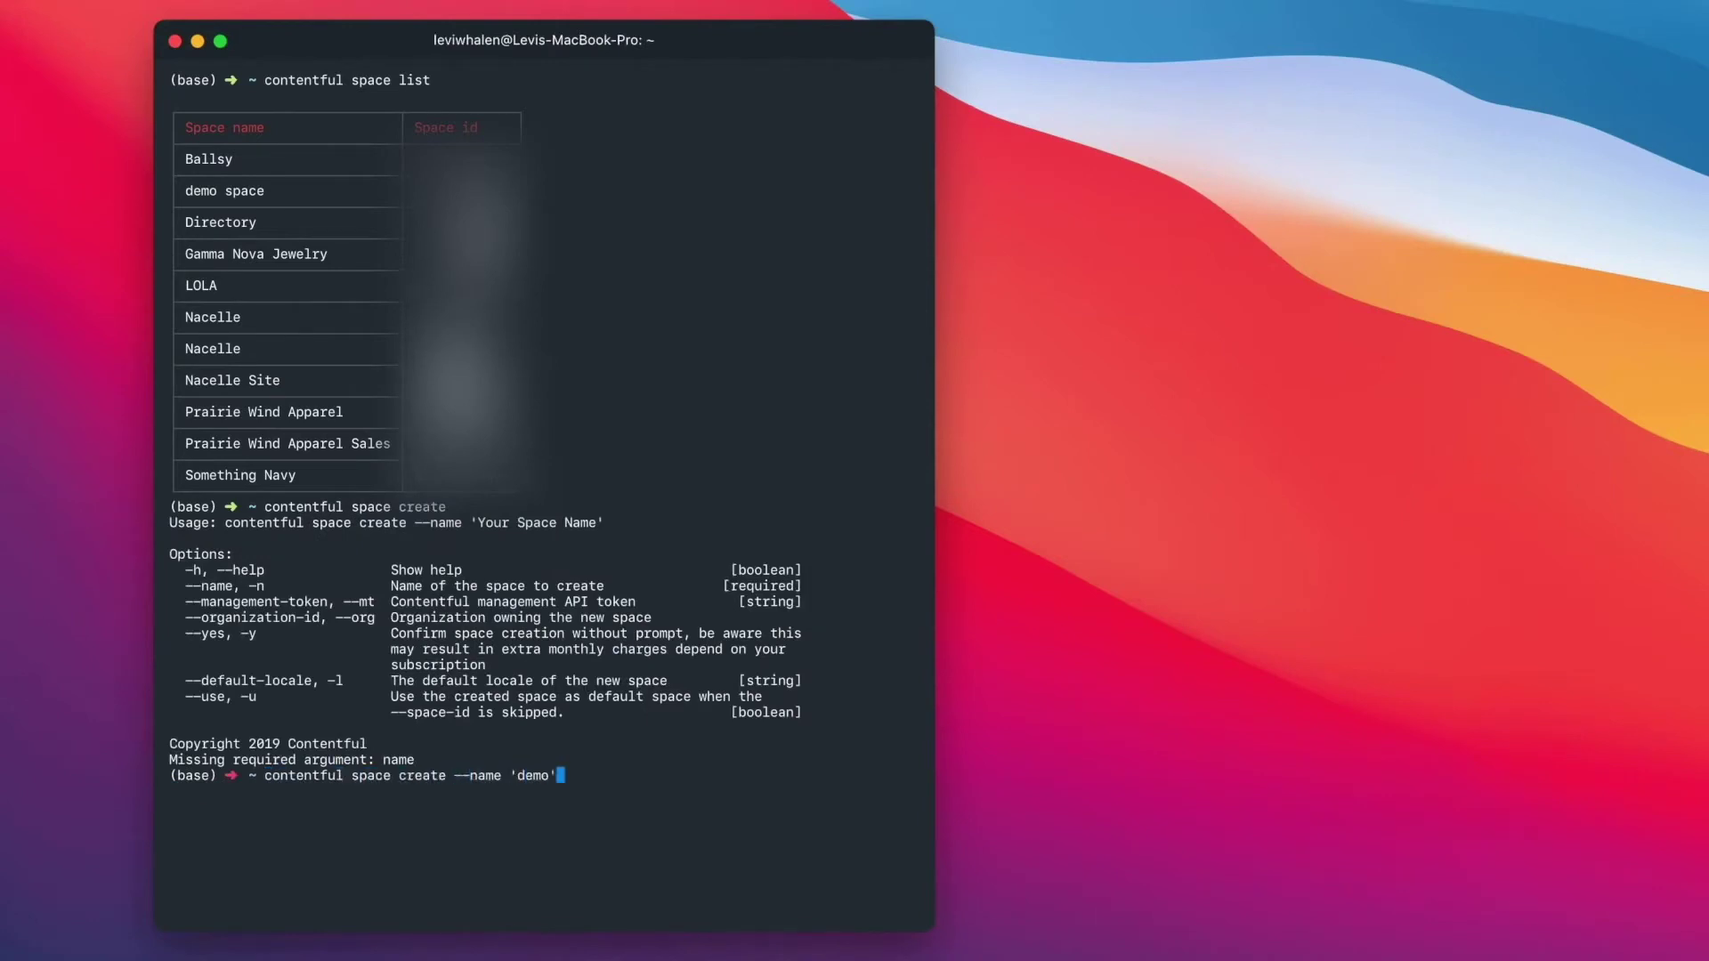
{"action": "key", "text": "Return"}
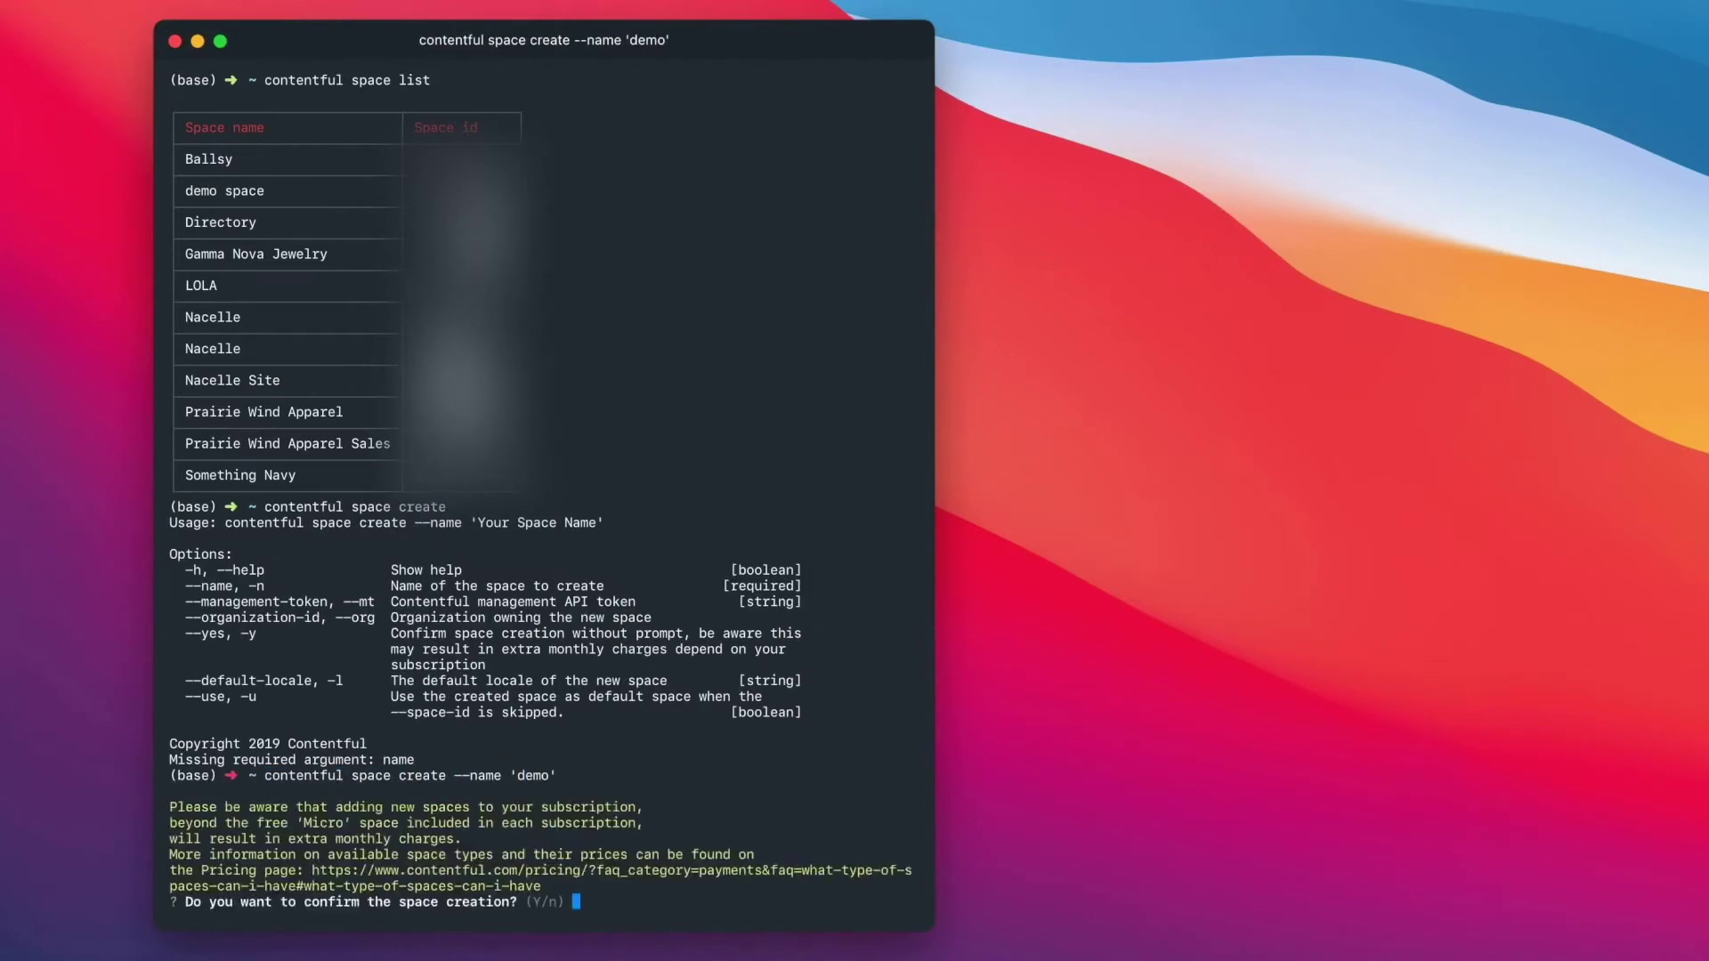
{"action": "key", "text": "Return"}
{"action": "key", "text": "Return"}
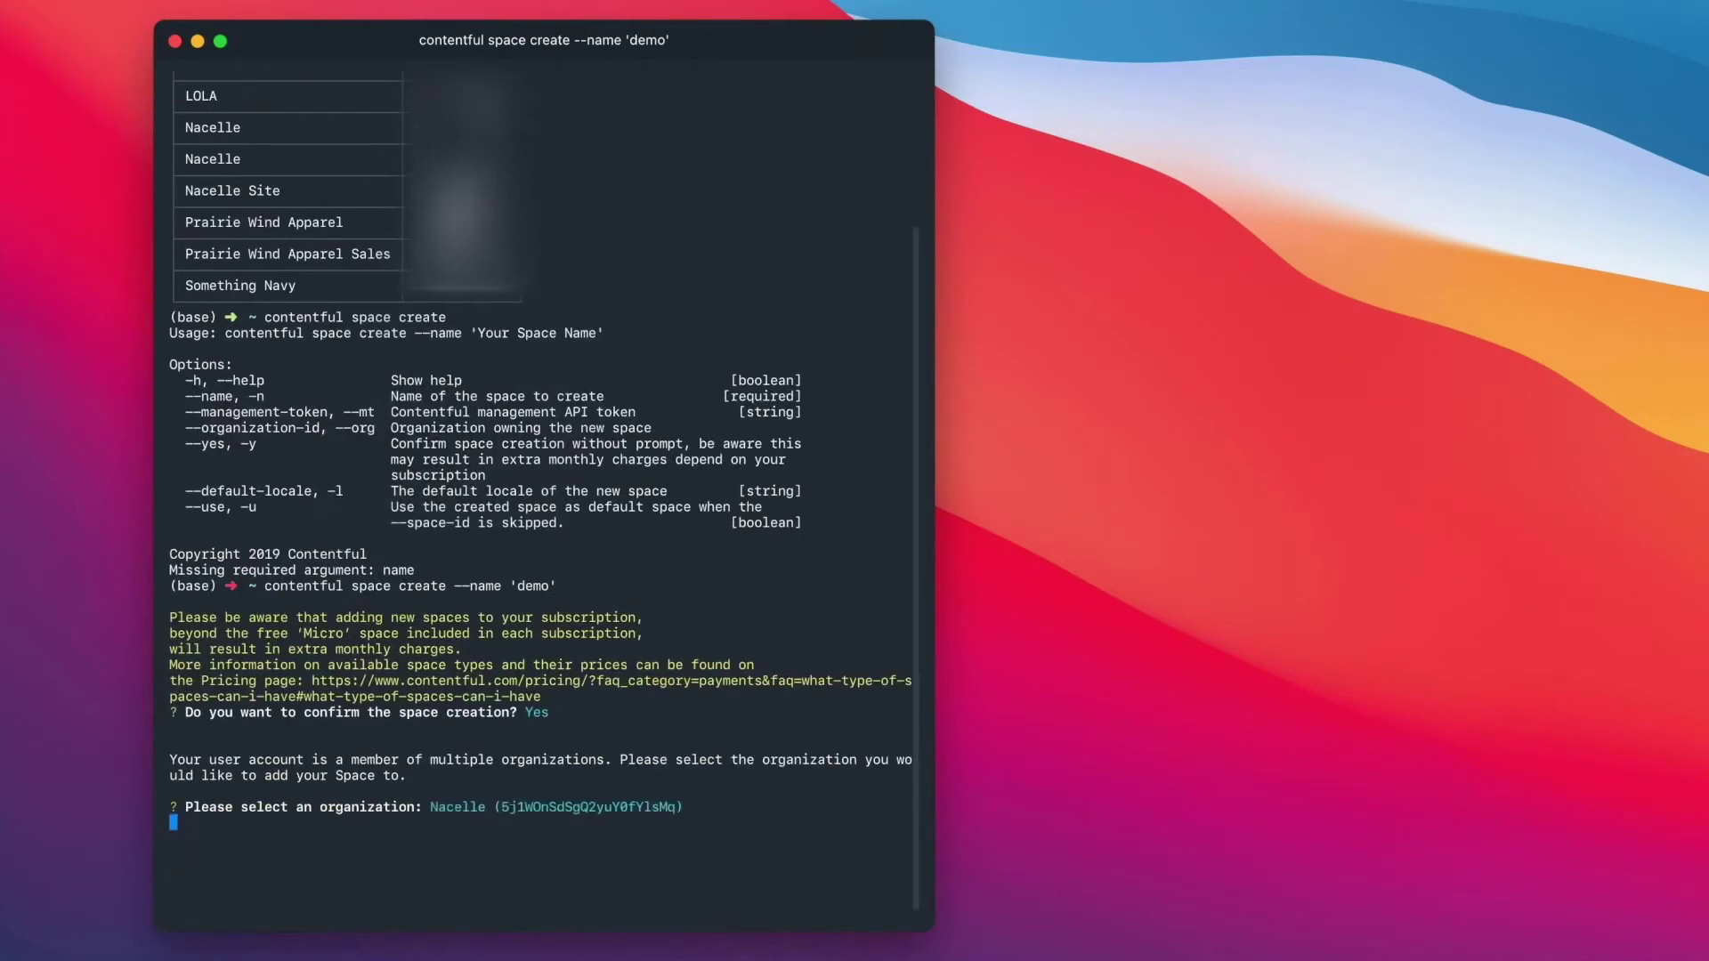
- Make the demo space active with contentful space use and its space ID
{"action": "type", "text": "contentful space use --space-id"}
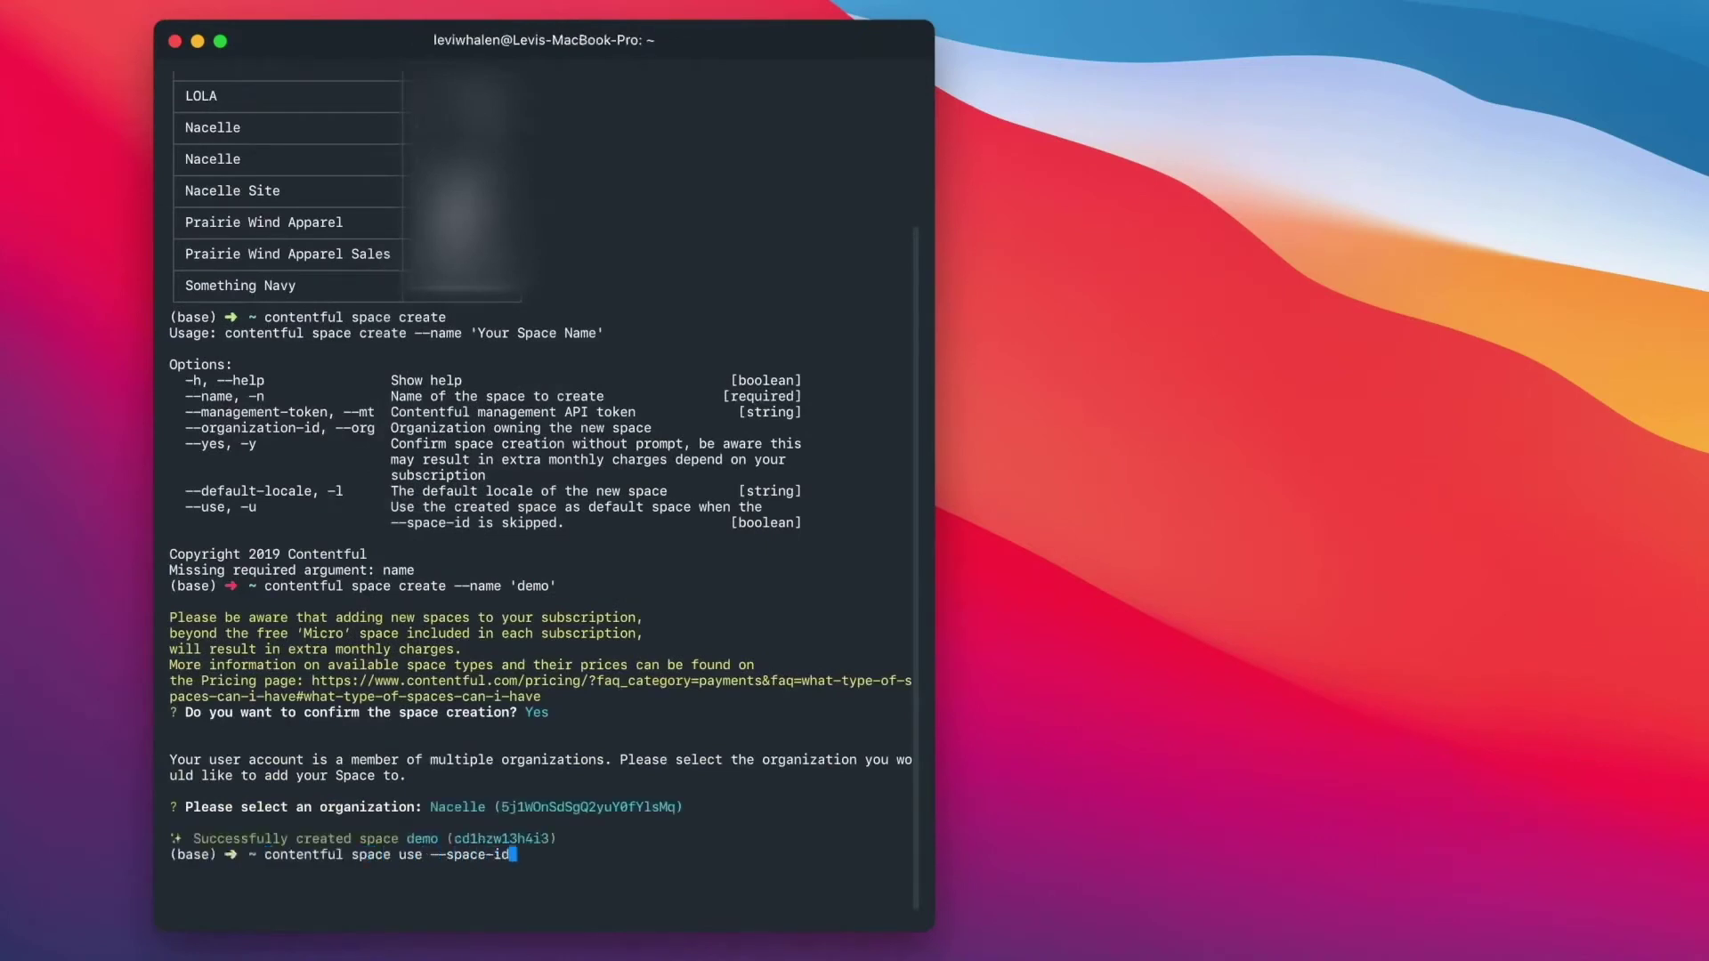
{"action": "double_click", "coordinate": [468, 838]}
{"action": "type", "text": "cd1hzw13h4i3"}
{"action": "key", "text": "Return"}
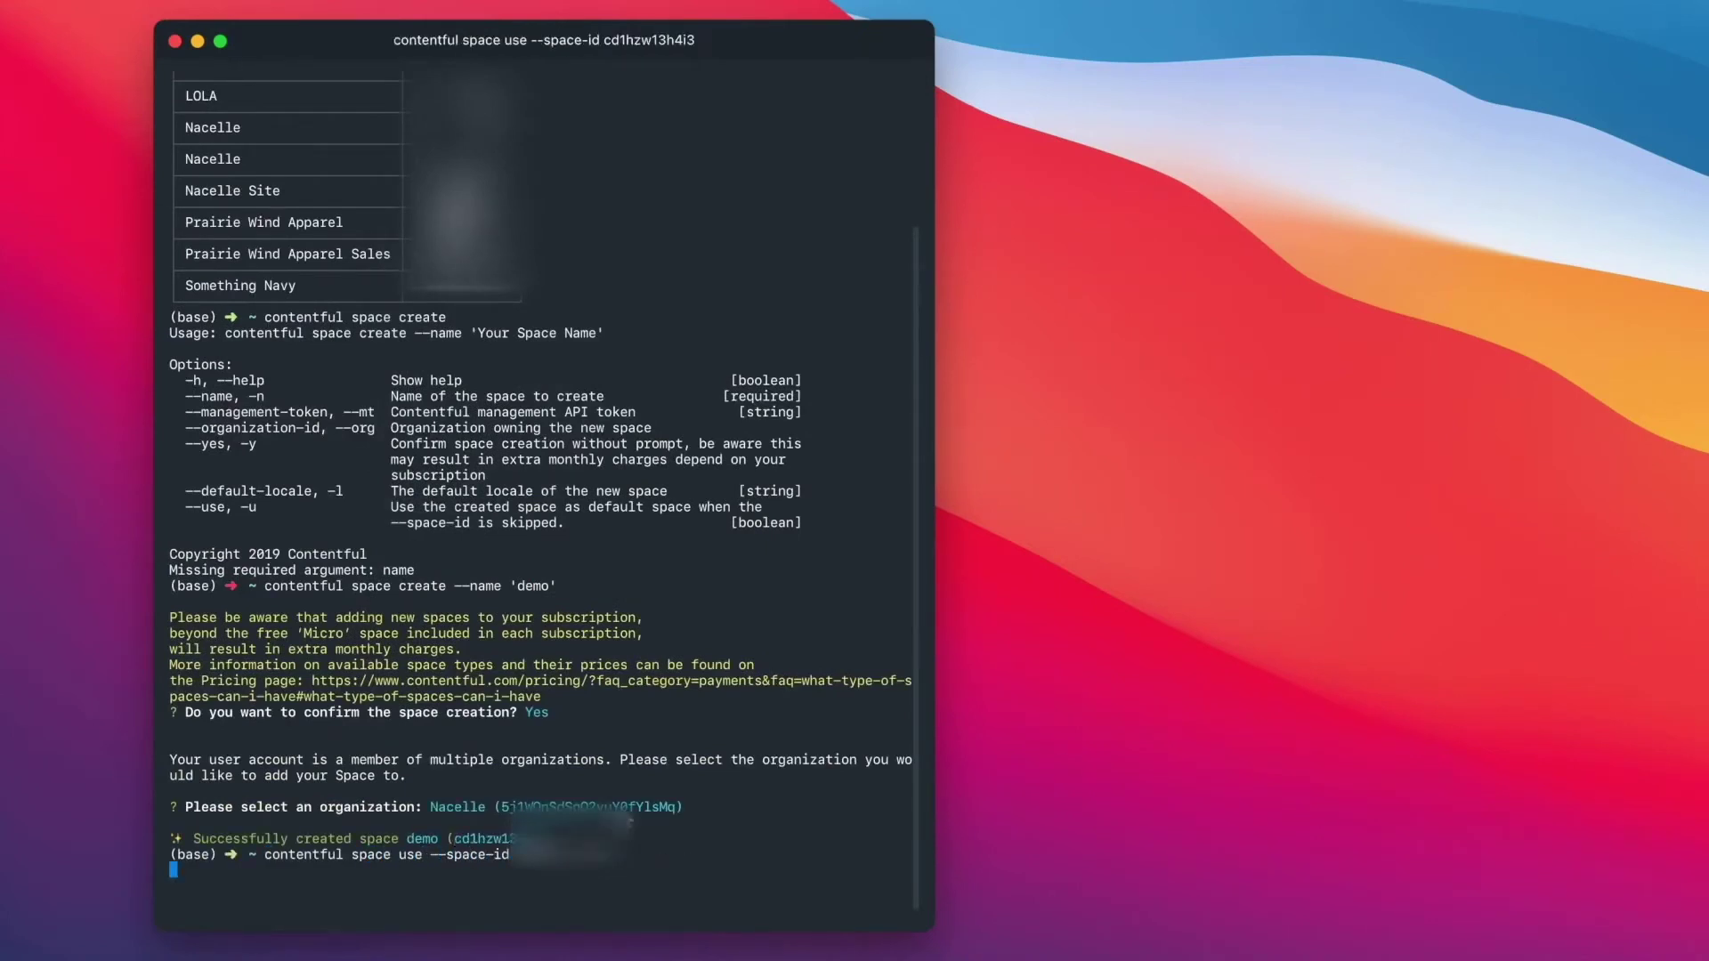
- Save the nacelle-contentful-config JSON page to the Desktop and begin the space import command
{"action": "key", "text": "super+Tab"}
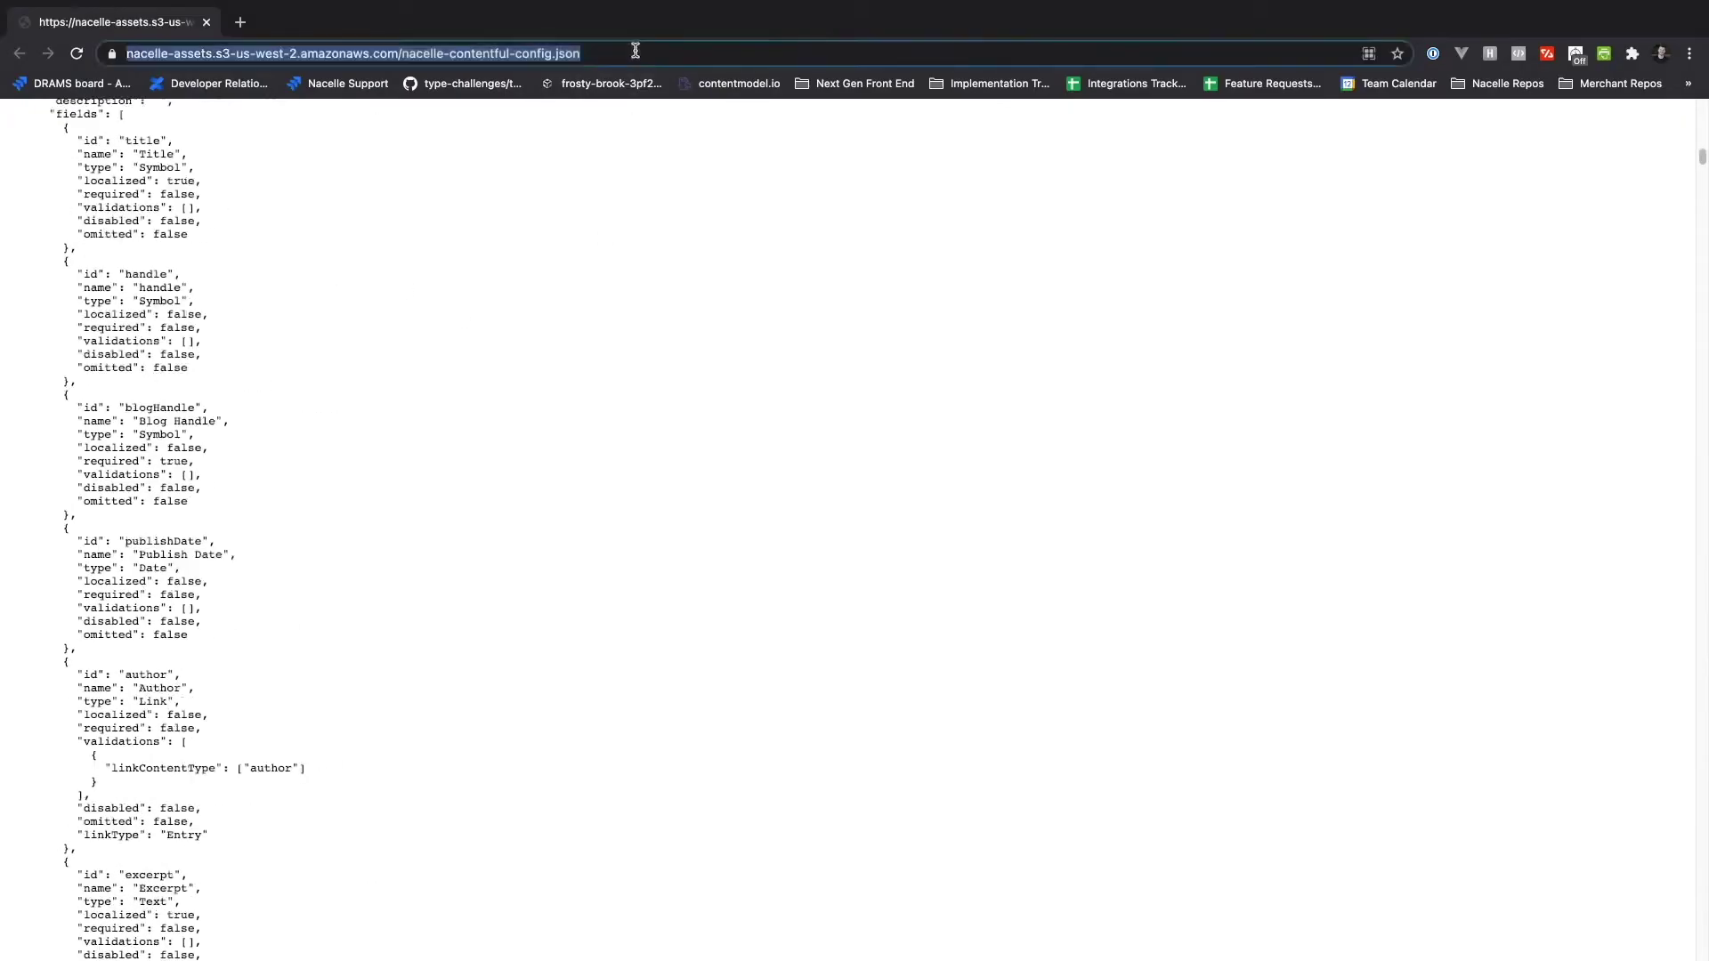
{"action": "right_click", "coordinate": [472, 203]}
{"action": "left_click", "coordinate": [547, 278]}
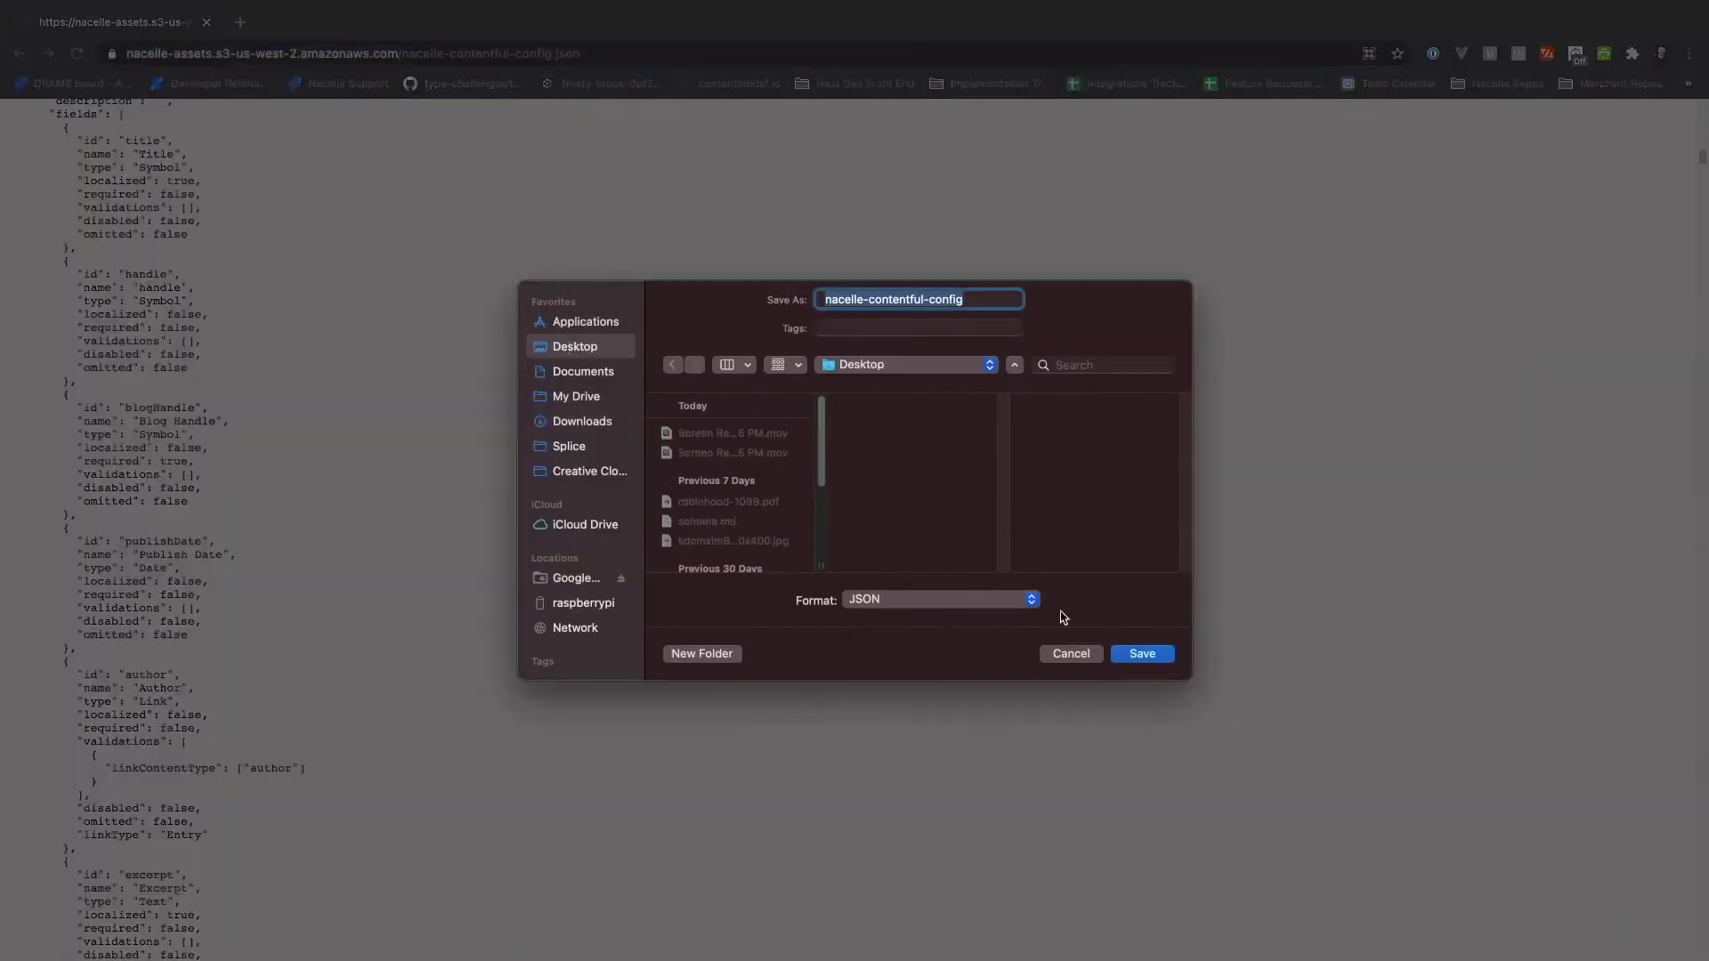
{"action": "left_click", "coordinate": [1130, 658]}
{"action": "key", "text": "ctrl+Left"}
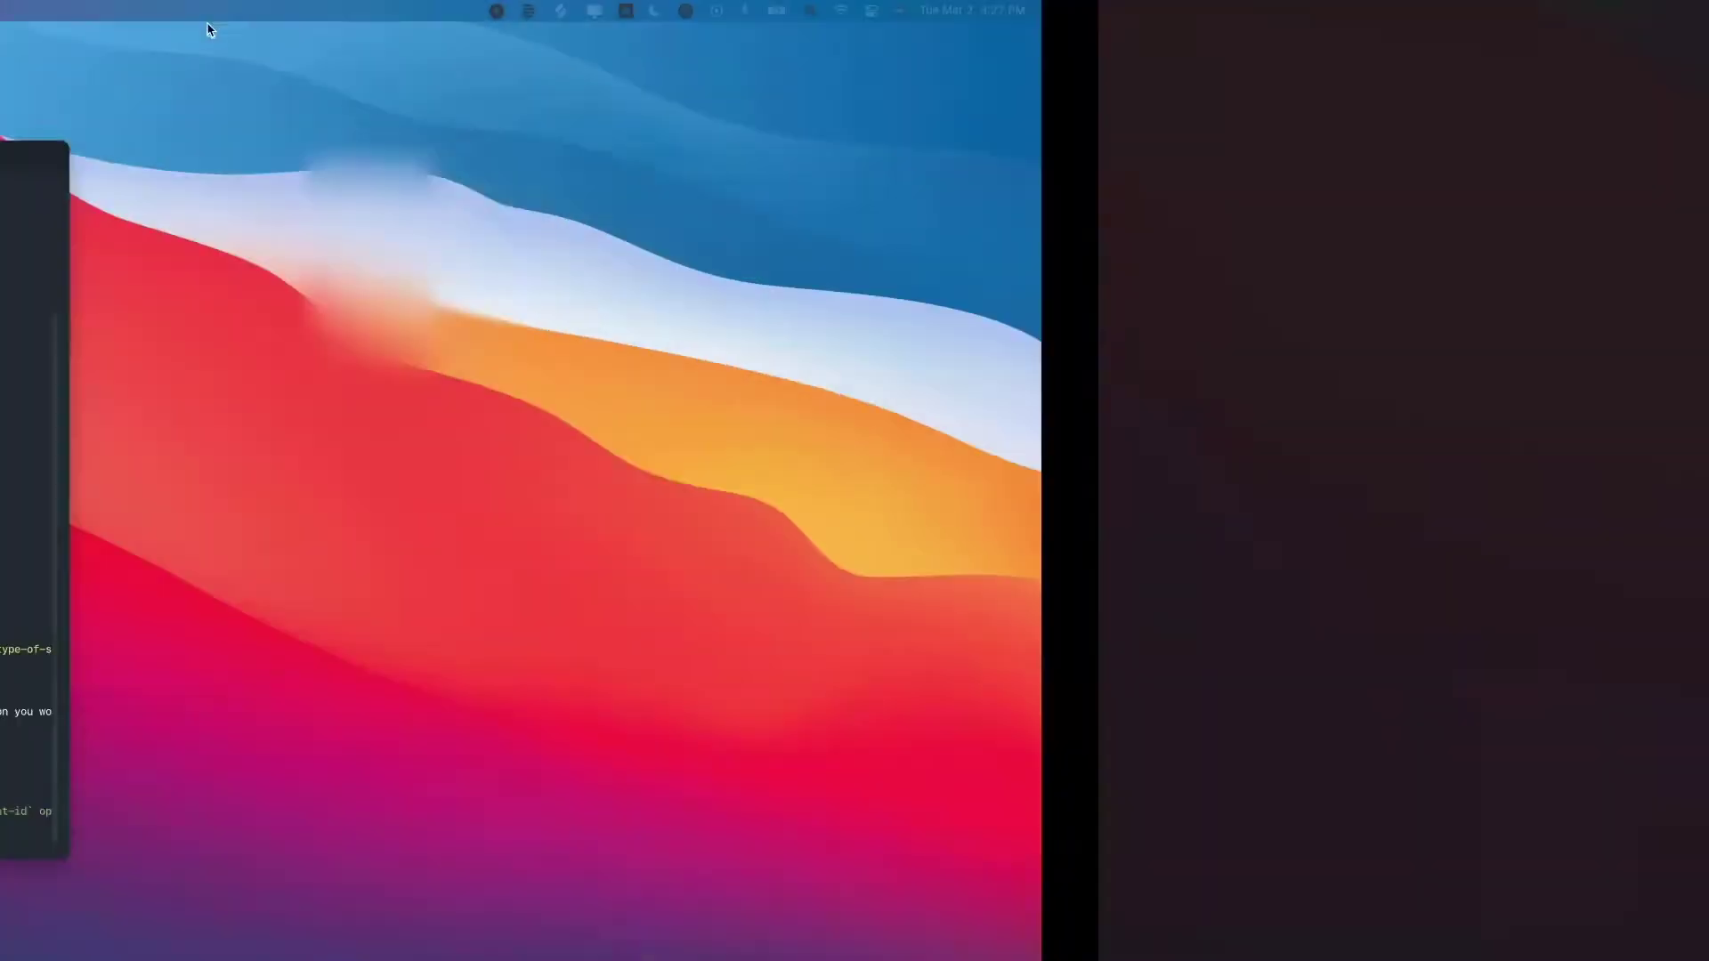
{"action": "type", "text": "contentful space import --content-fi"}
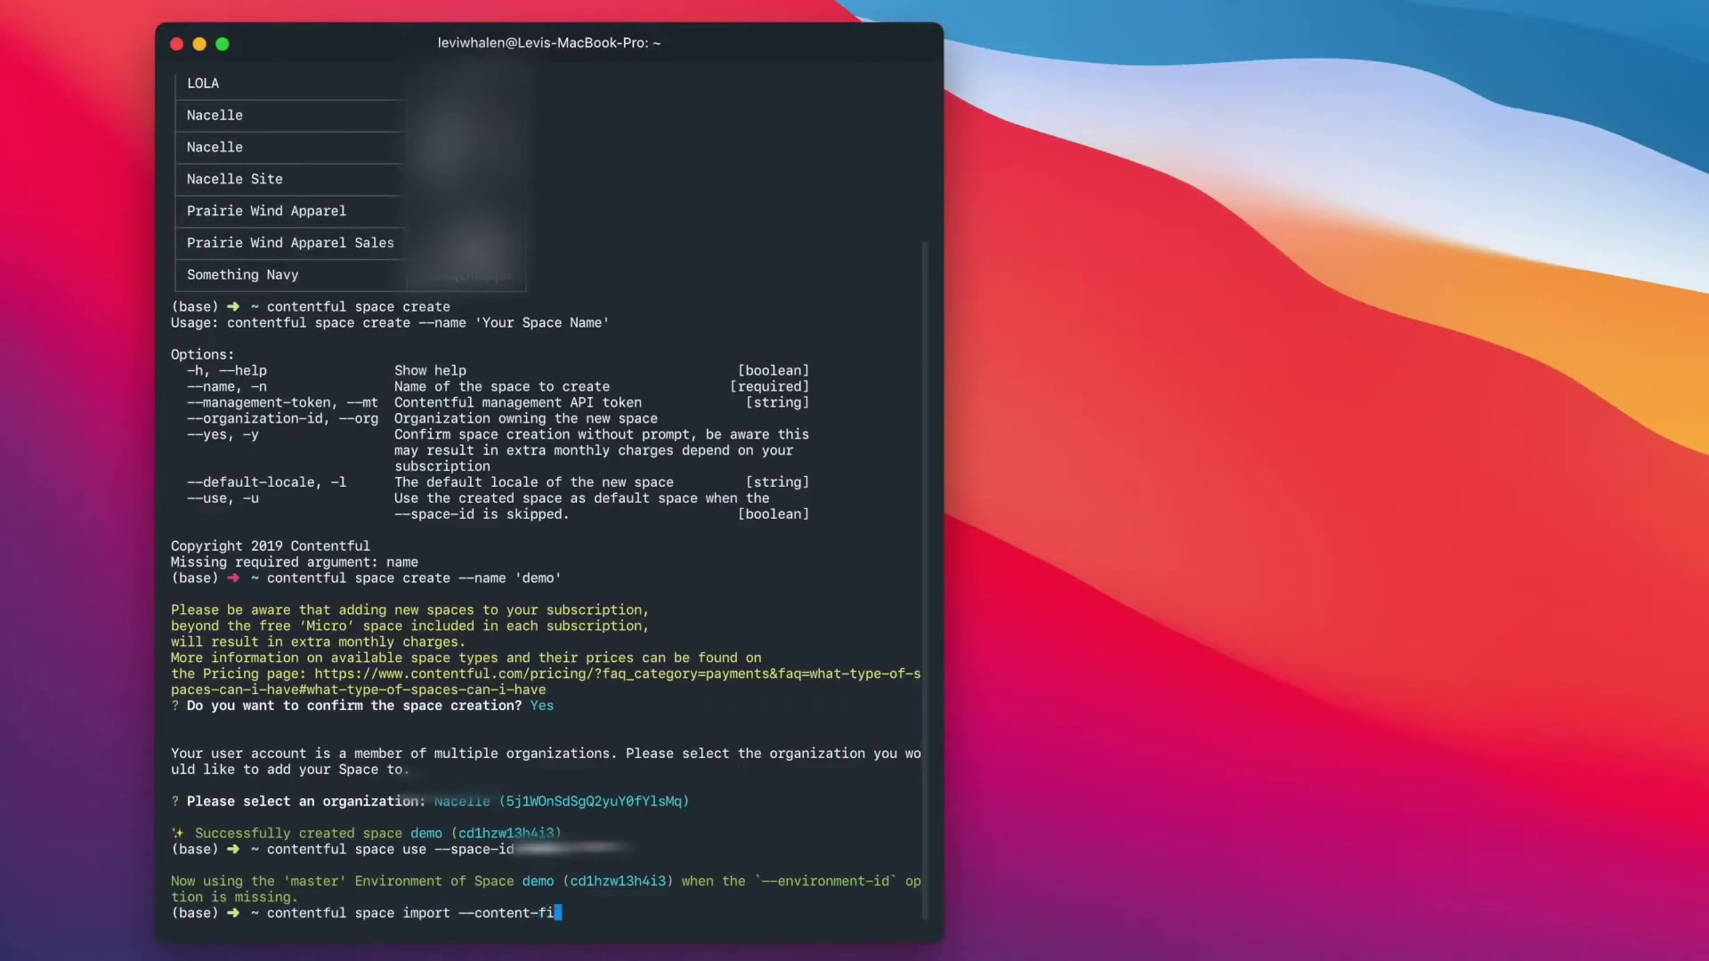
{"action": "type", "text": "le Desktop/"}
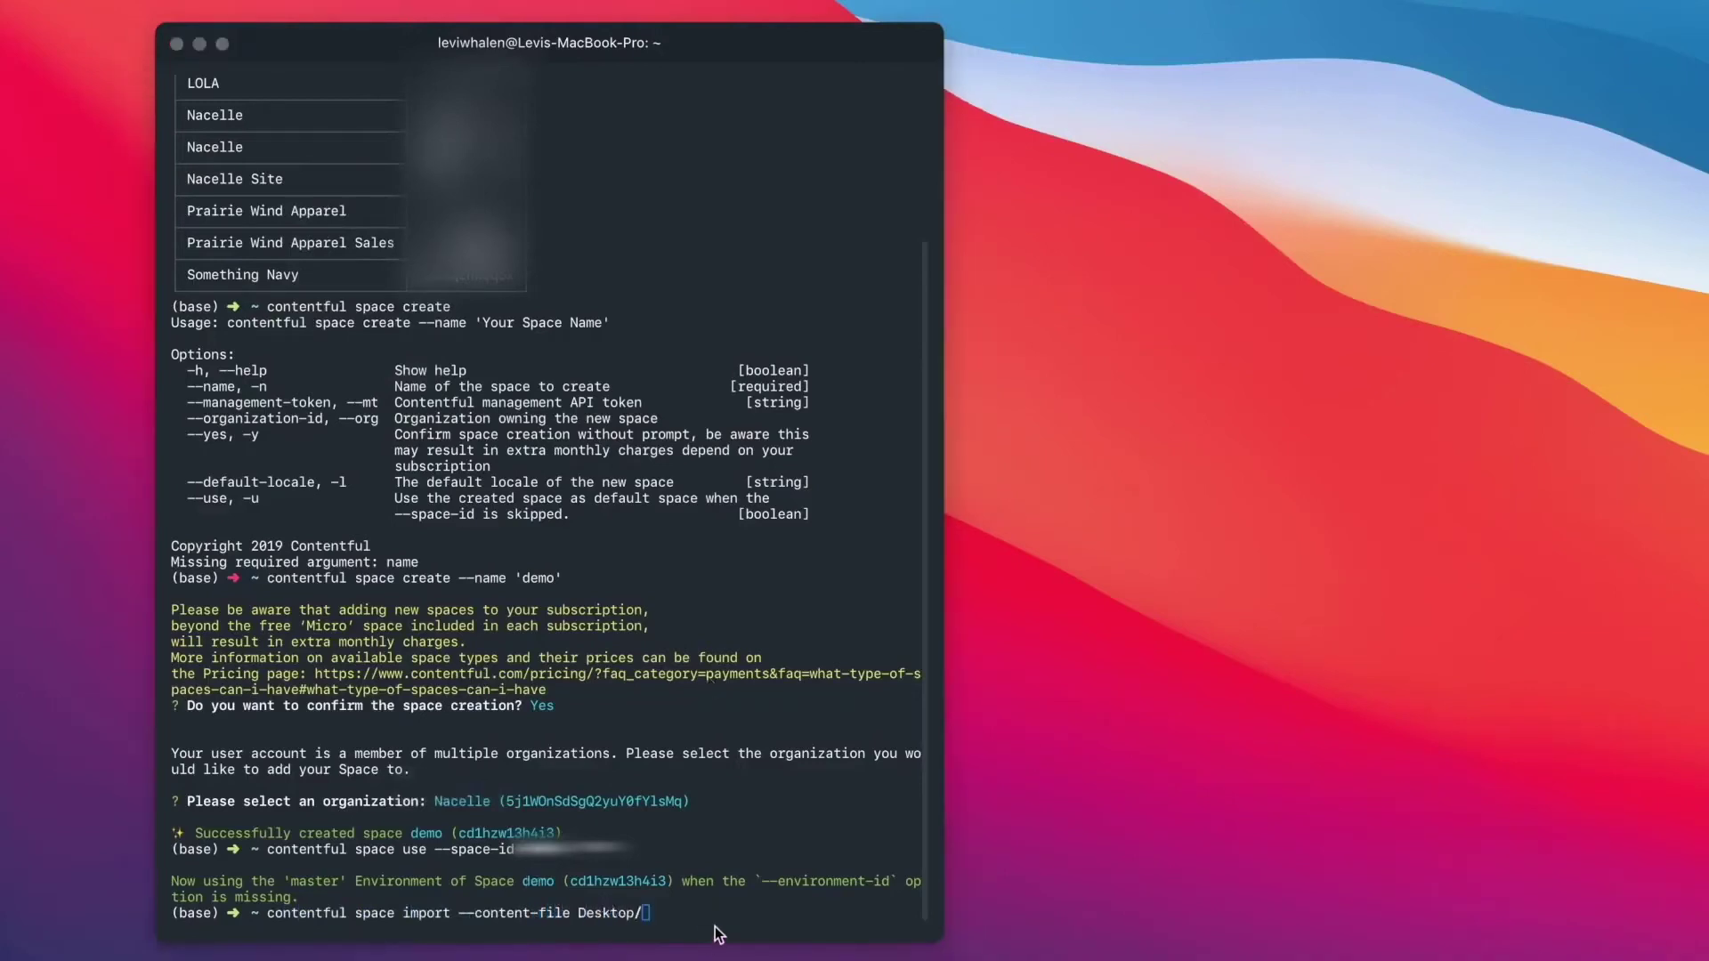
- Import Desktop/nacelle-contentful-config.json into the demo space with contentful space import
{"action": "left_click", "coordinate": [707, 940]}
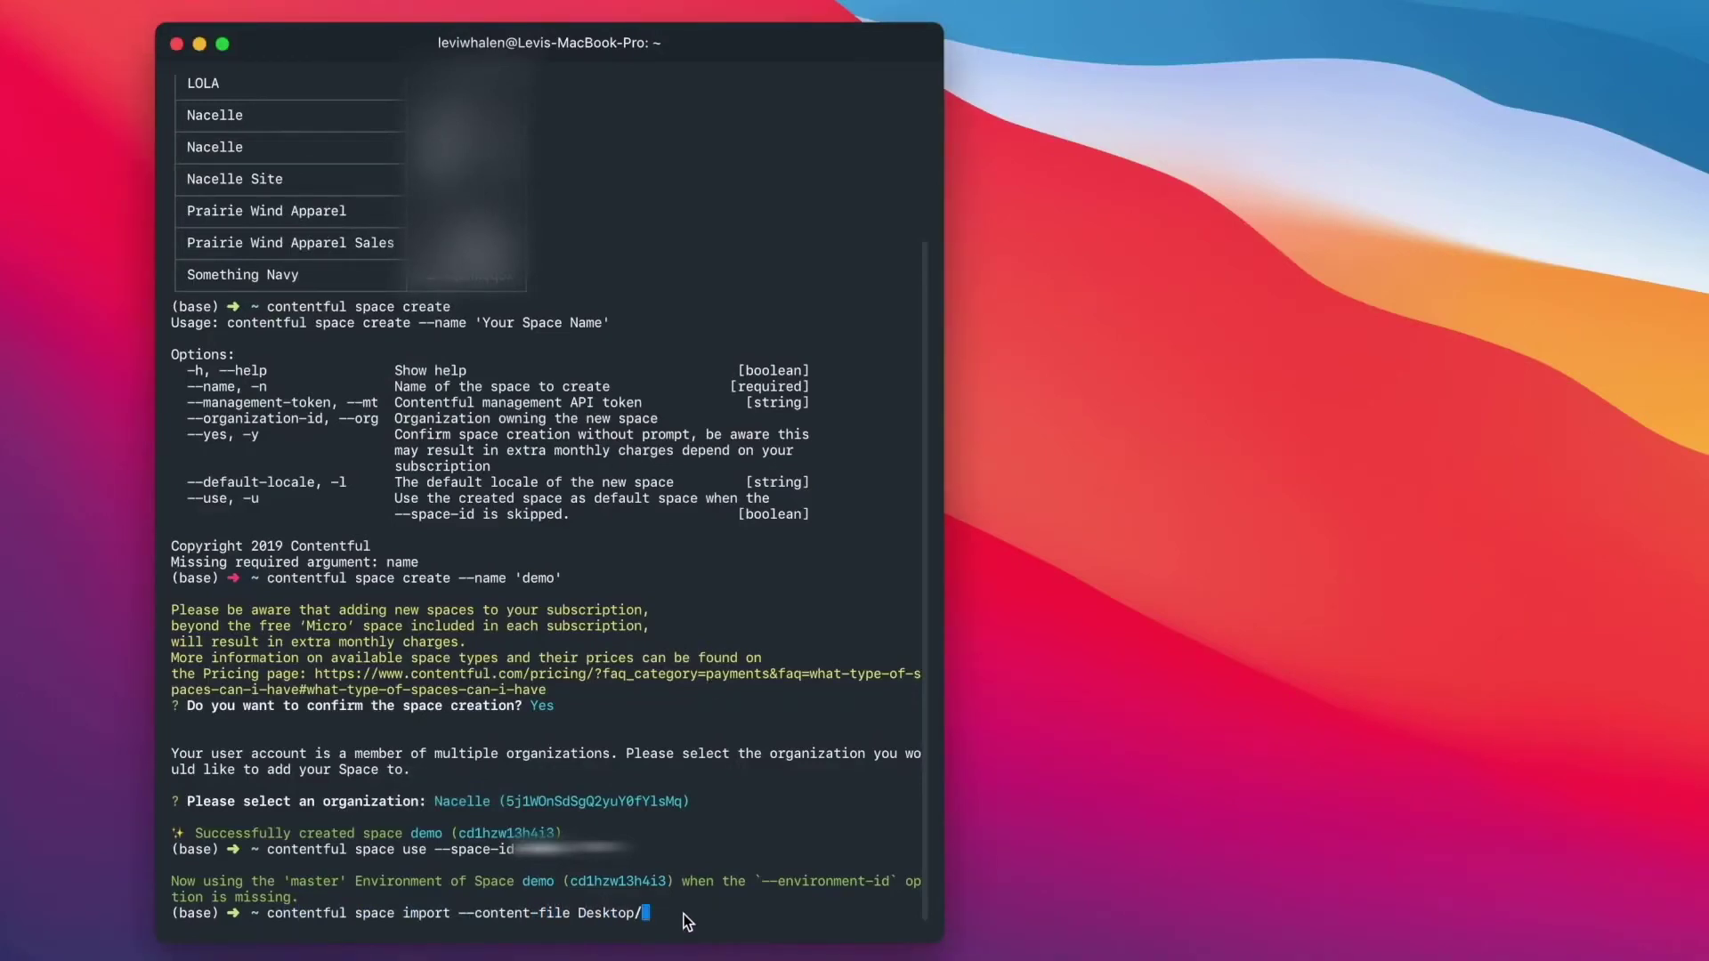
{"action": "key", "text": "super+Tab"}
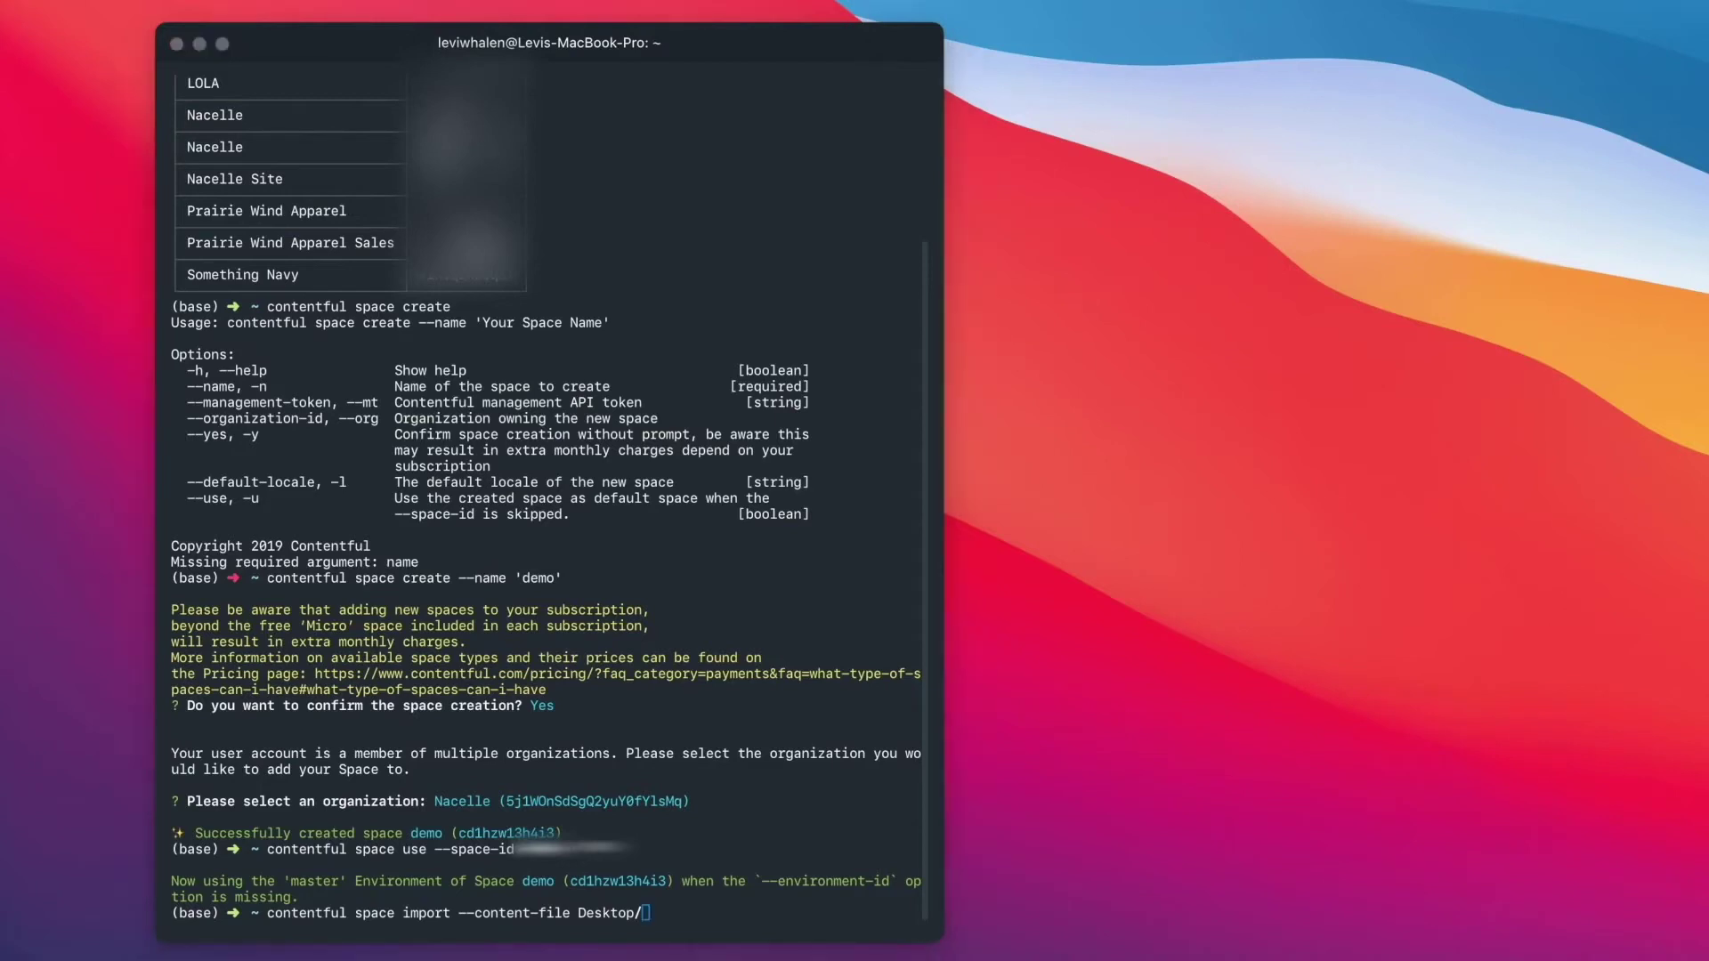
{"action": "key", "text": "super+Tab"}
{"action": "type", "text": "nac"}
{"action": "key", "text": "Tab"}
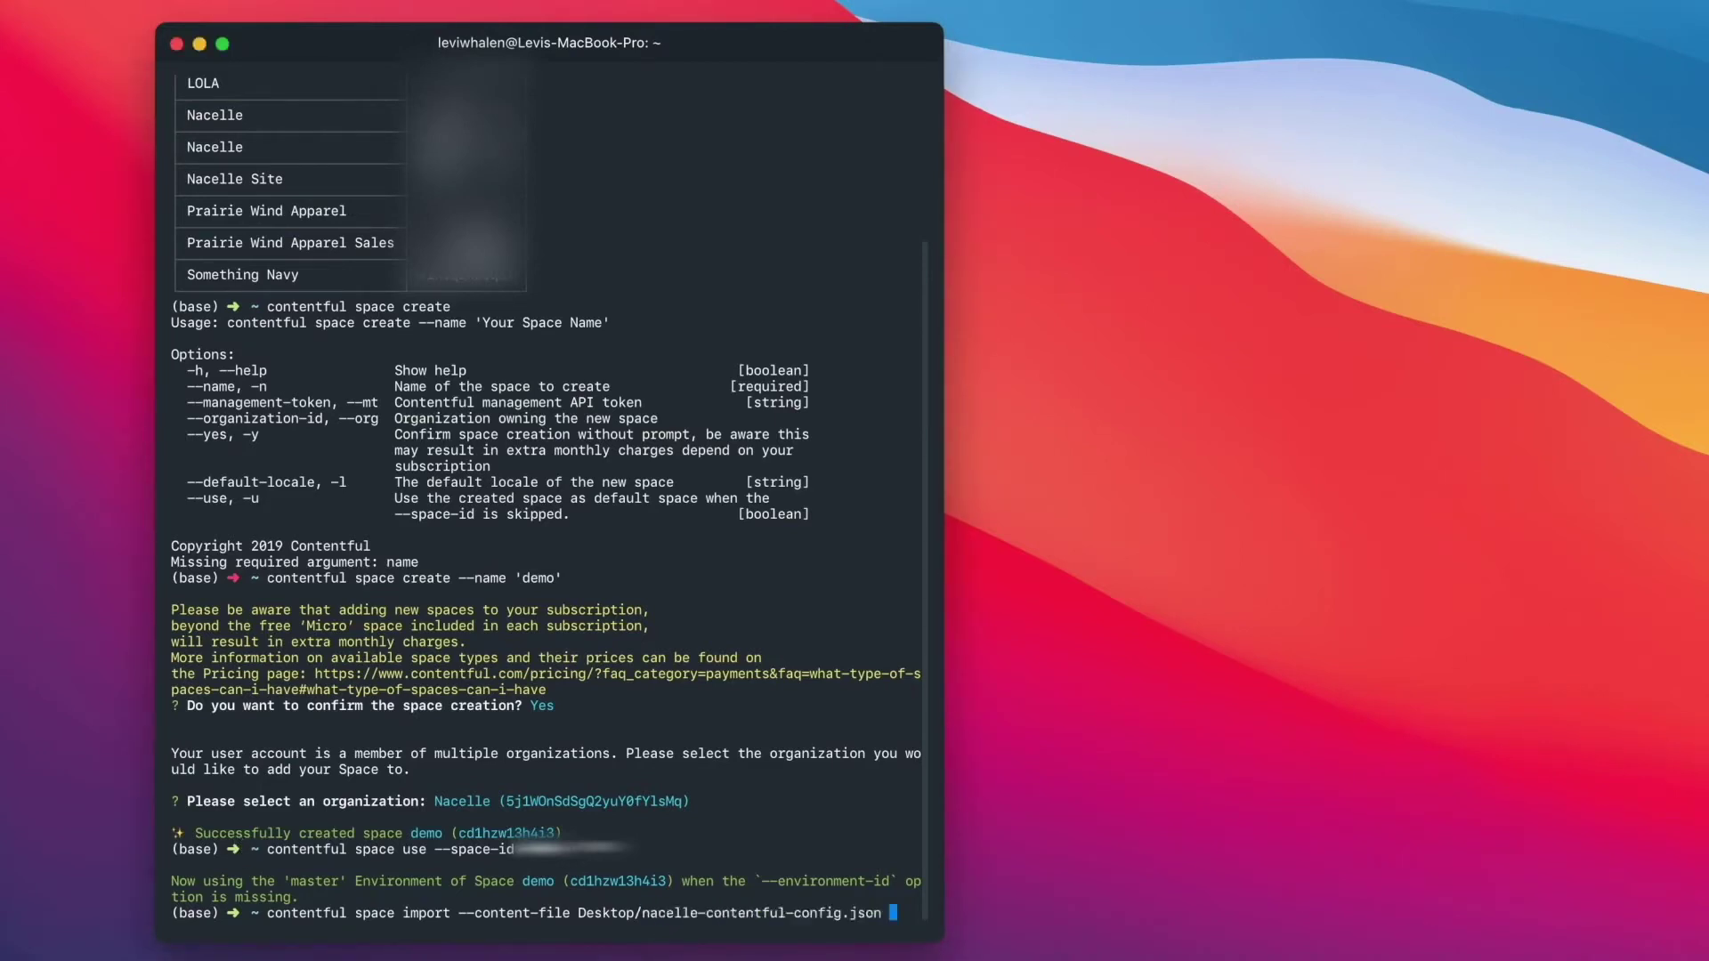
{"action": "key", "text": "Return"}
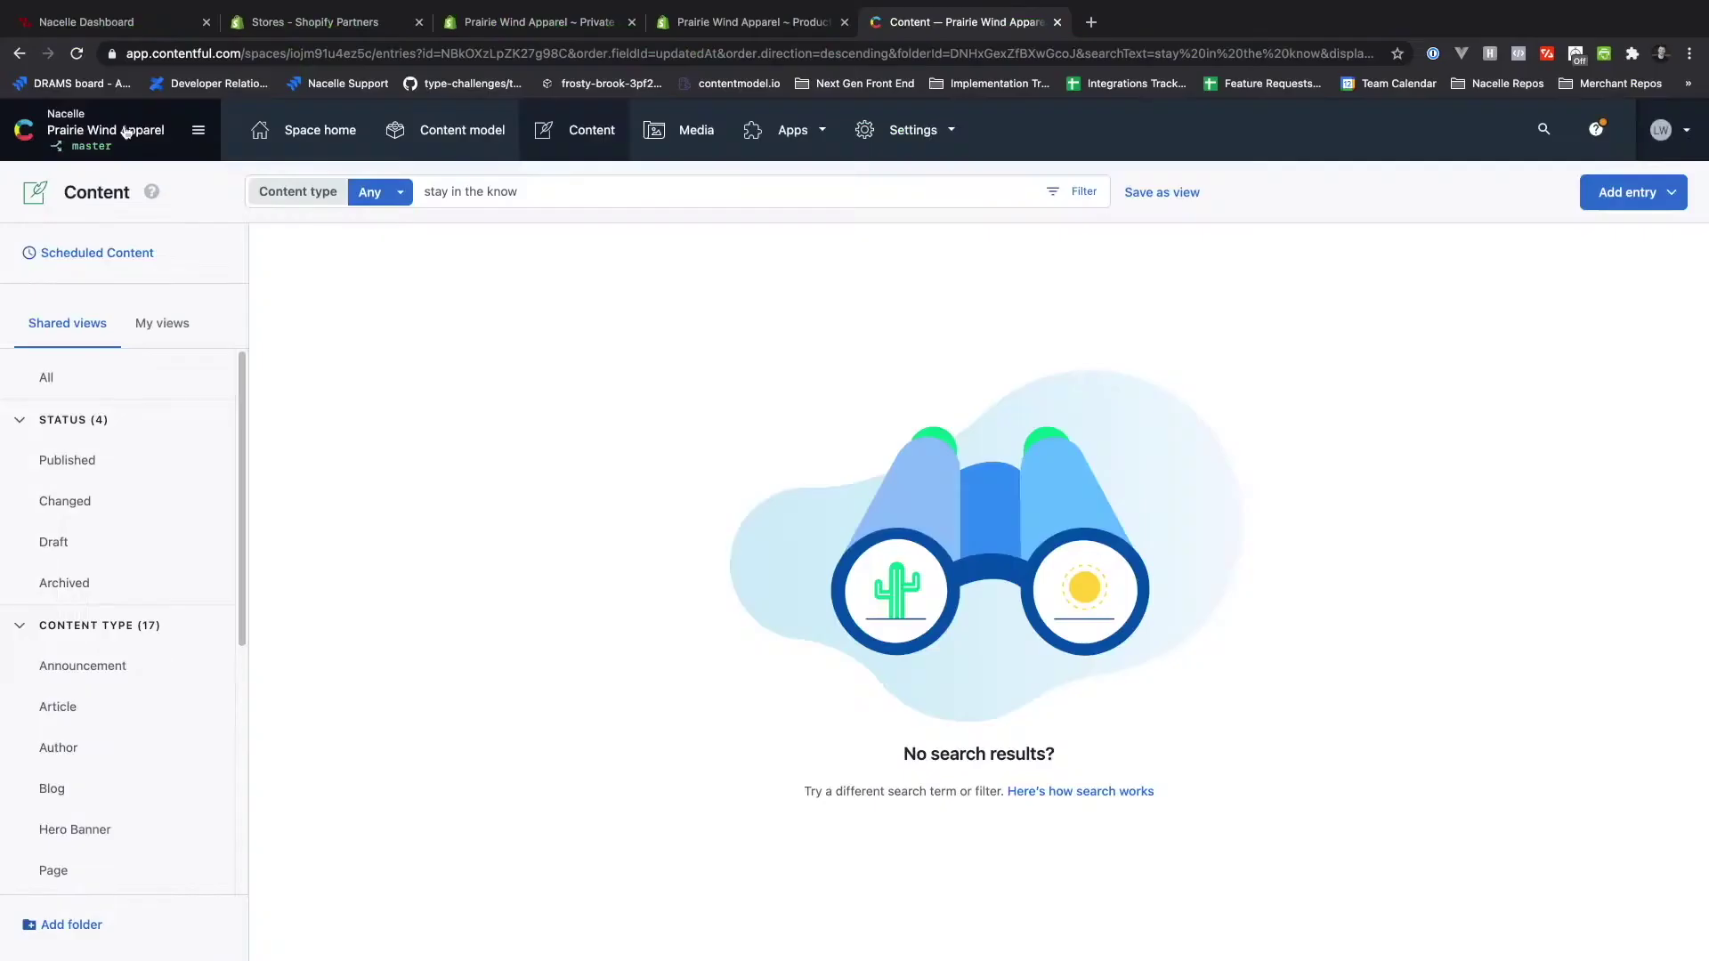
- Switch to the demo space and view its content model of ten imported types
{"action": "left_click", "coordinate": [126, 132]}
{"action": "left_click", "coordinate": [107, 221]}
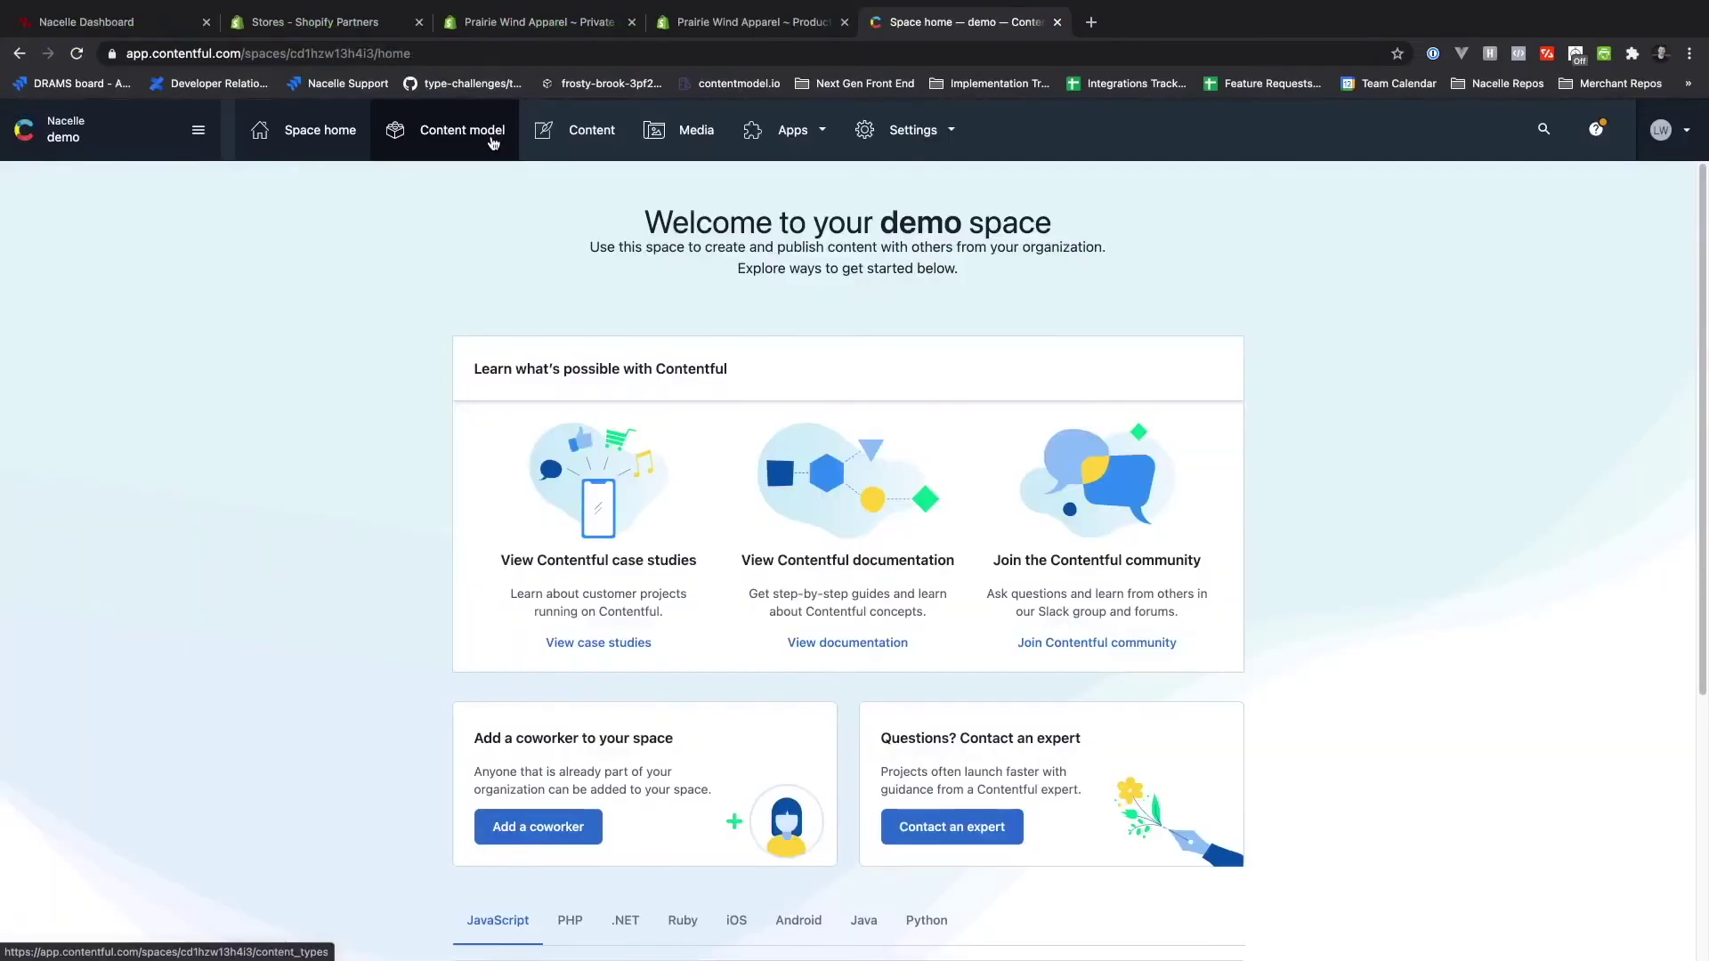
{"action": "left_click", "coordinate": [462, 130]}
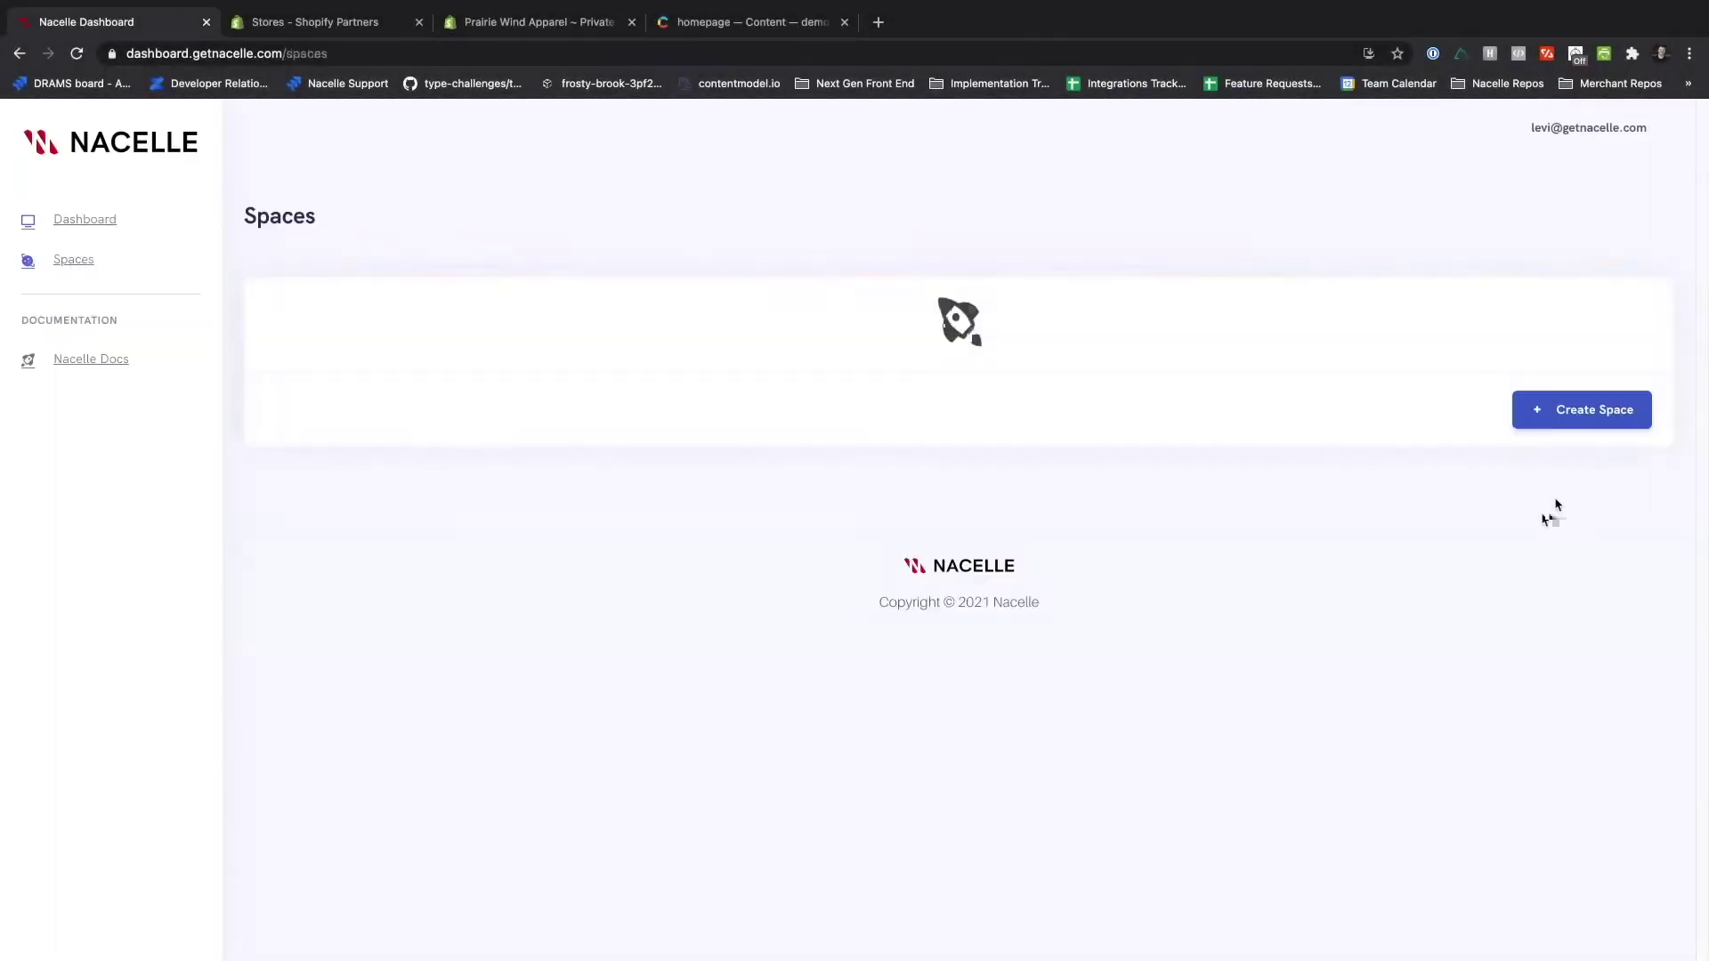
- Create a new Nacelle test space with domain demo.com
{"action": "left_click", "coordinate": [1581, 410]}
{"action": "type", "text": "Lev"}
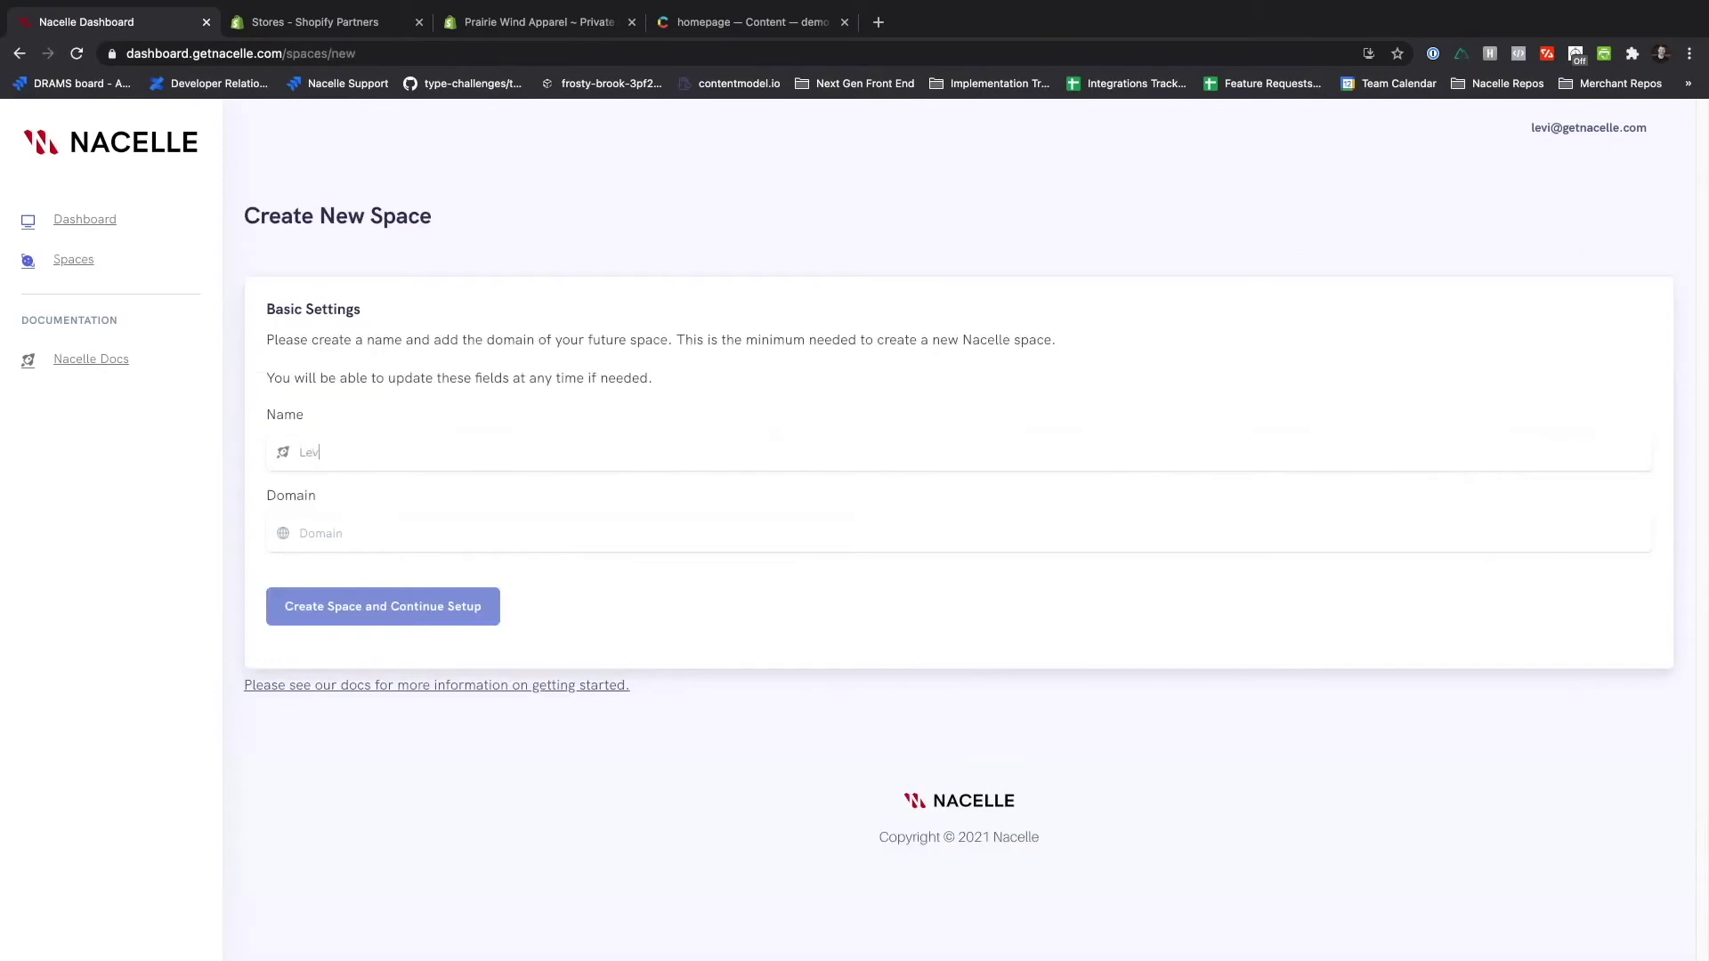
{"action": "type", "text": "i's Test Space"}
{"action": "left_click", "coordinate": [324, 532]}
{"action": "type", "text": "demo.com"}
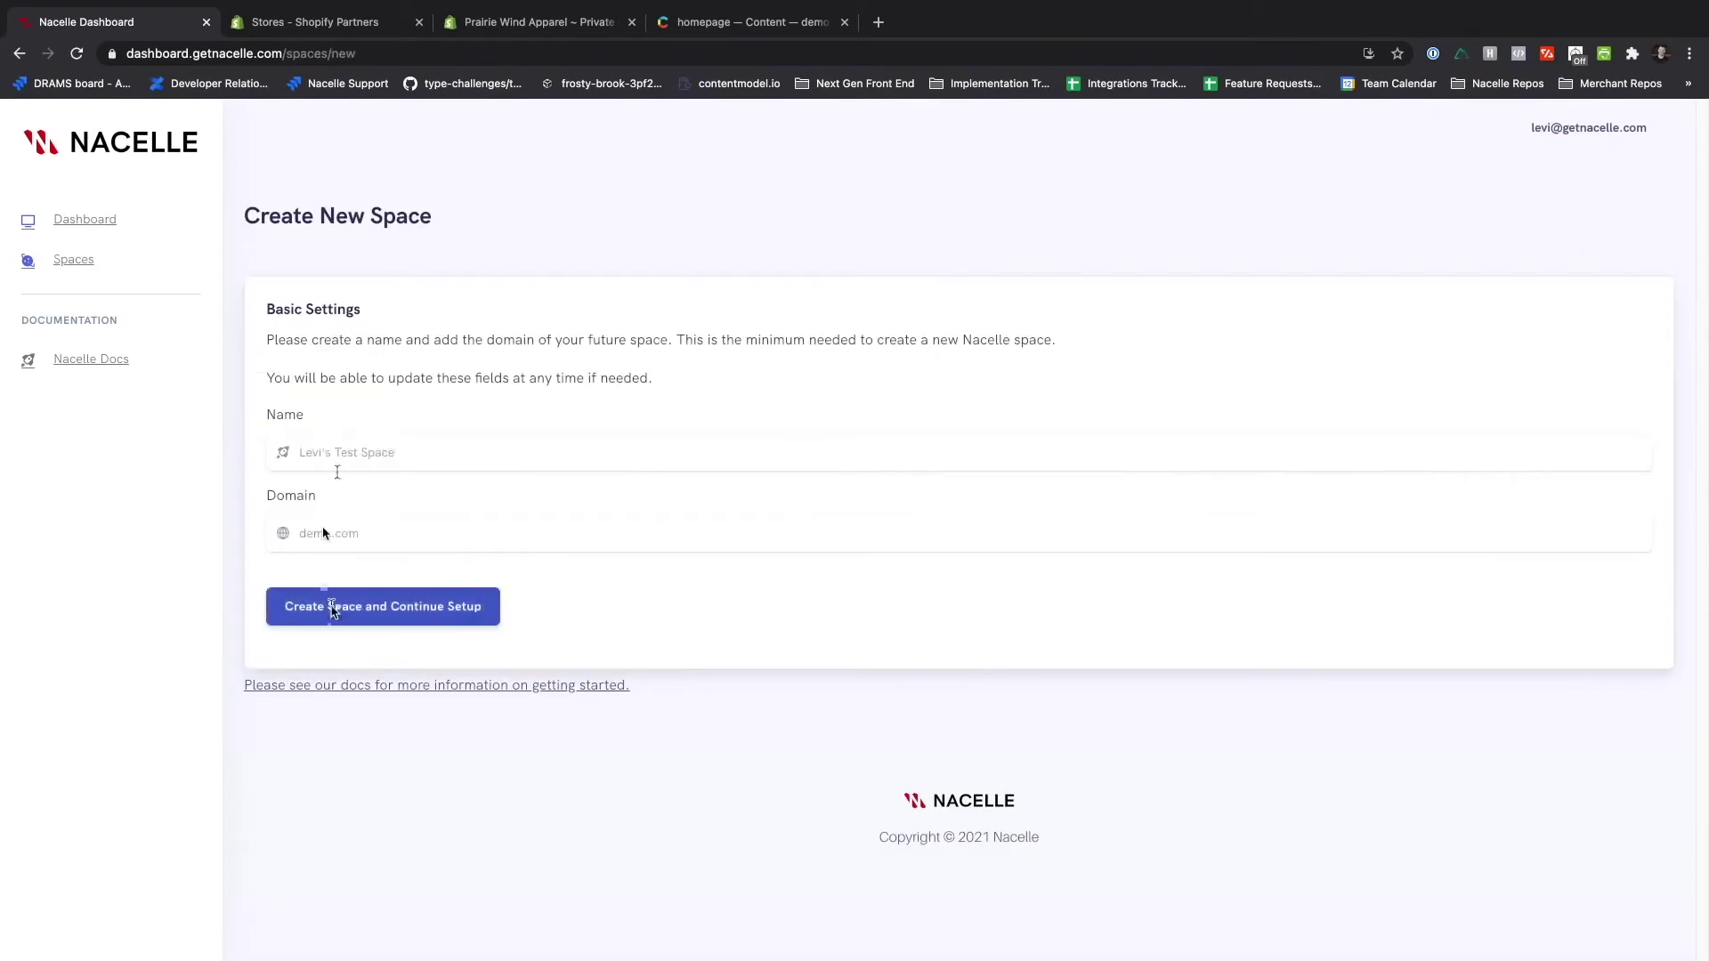
{"action": "left_click", "coordinate": [332, 609]}
- Choose Nacelle's Shopify connector as the product index source and continue
{"action": "left_click", "coordinate": [401, 491]}
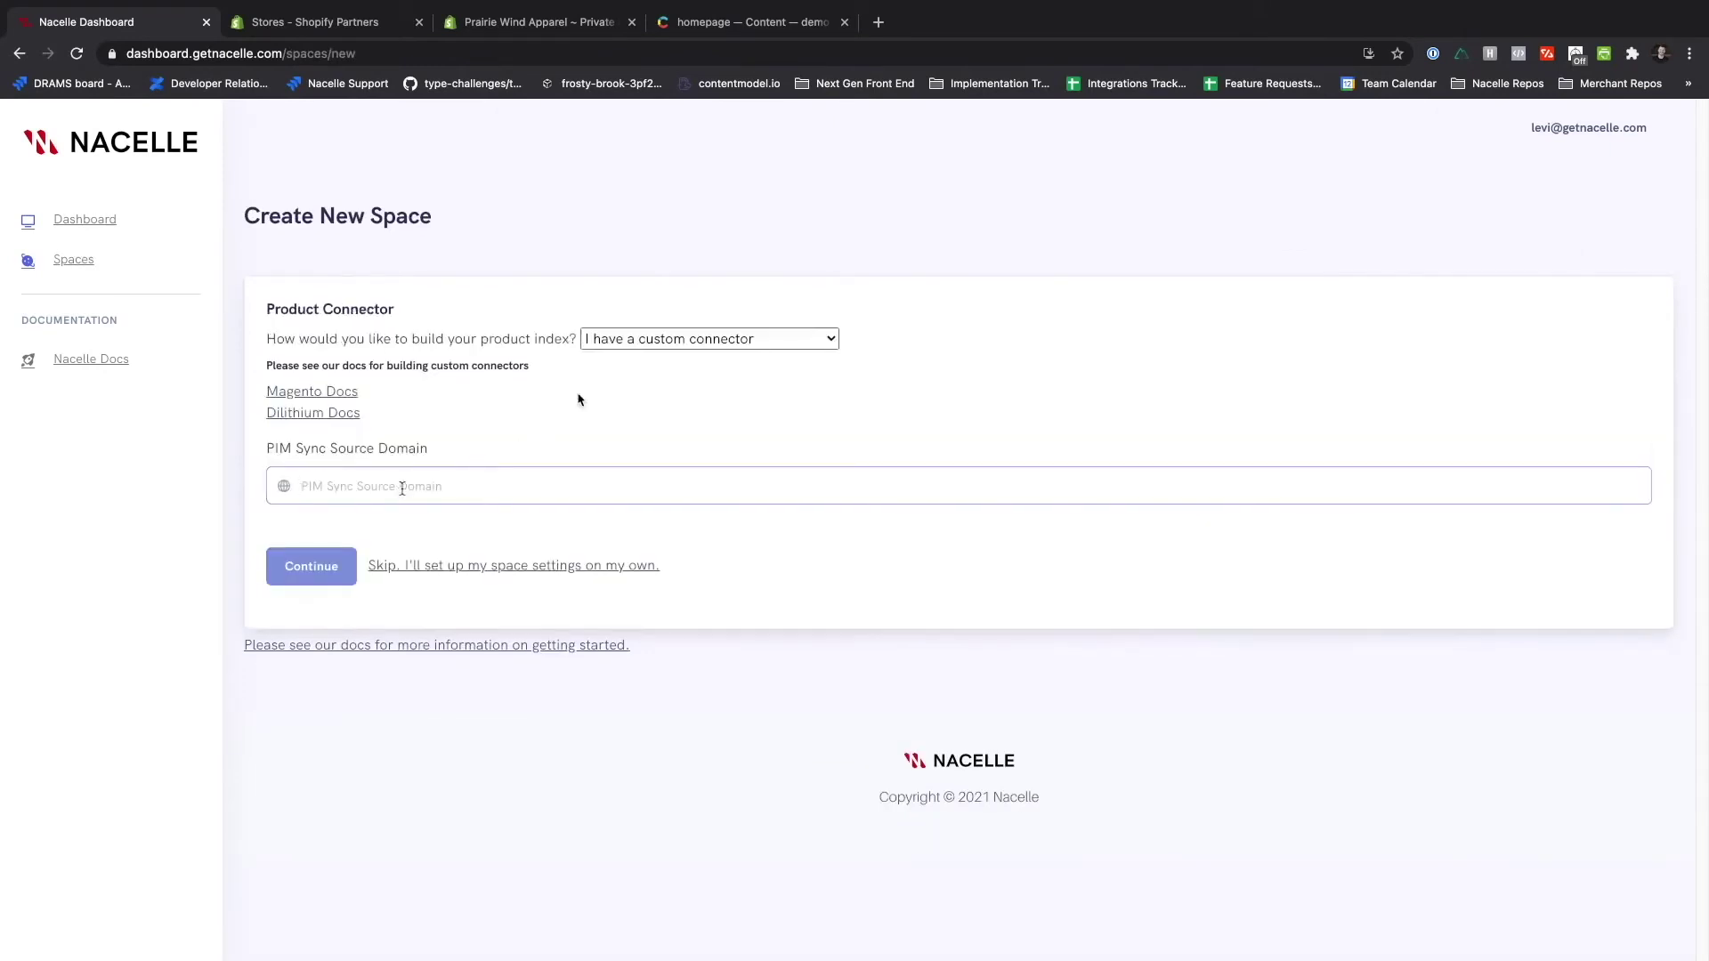
{"action": "left_click", "coordinate": [602, 347]}
{"action": "left_click", "coordinate": [614, 363]}
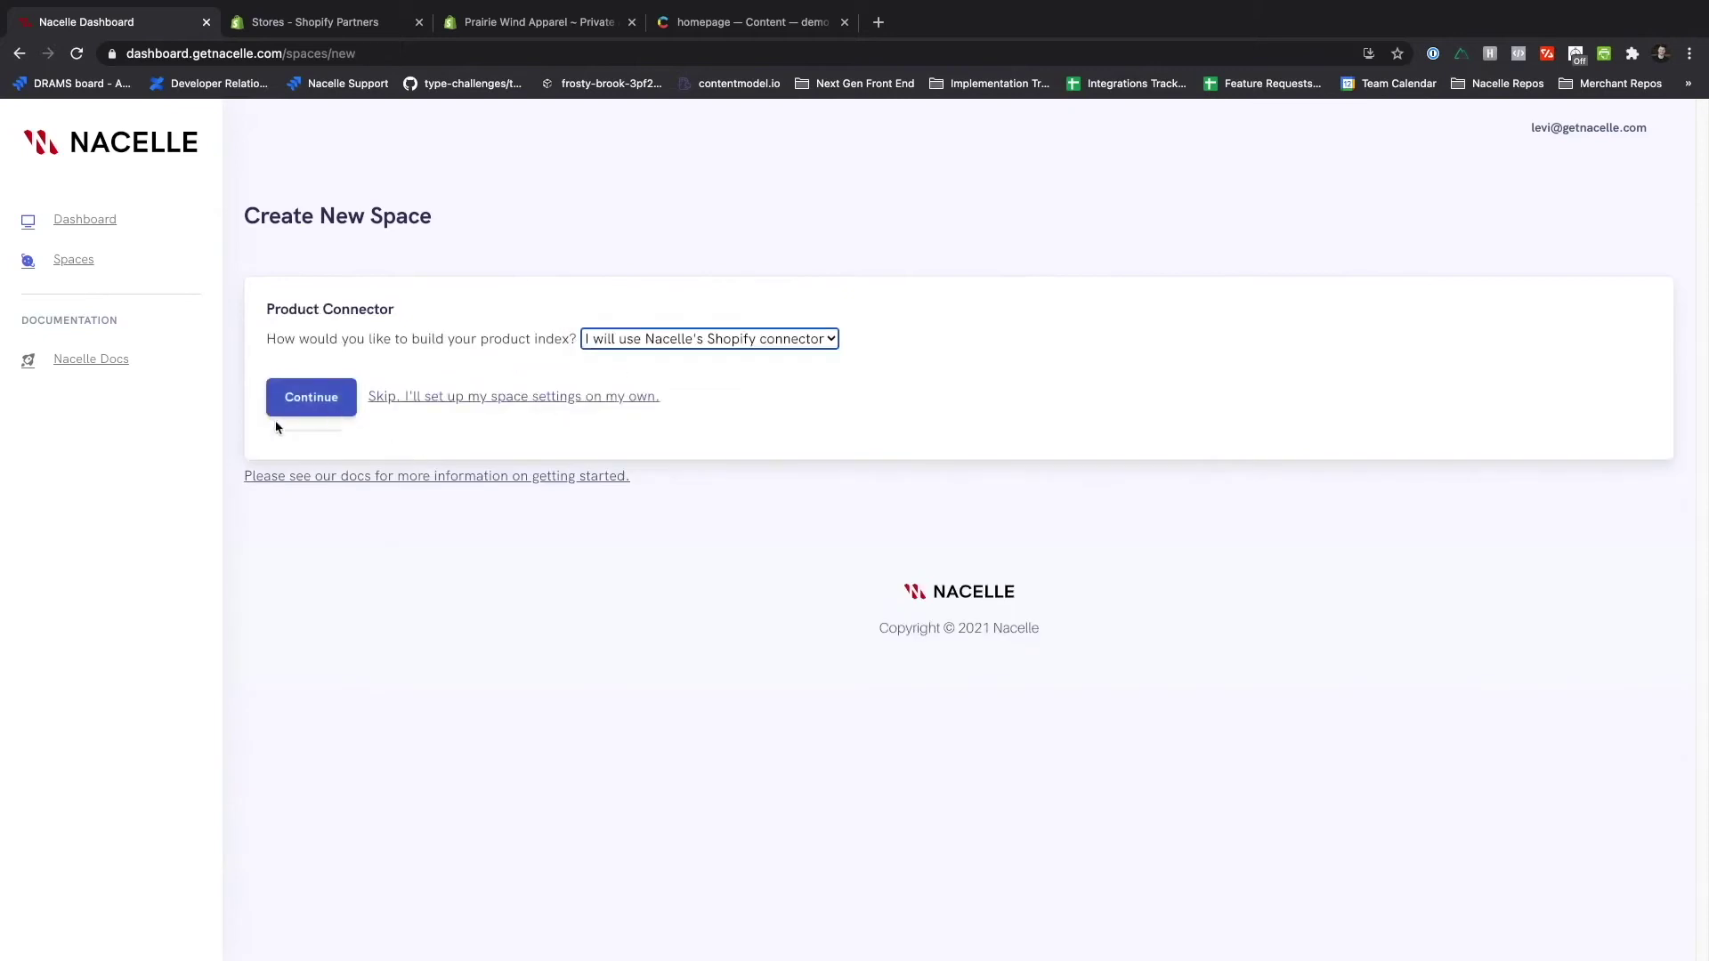
{"action": "left_click", "coordinate": [330, 406]}
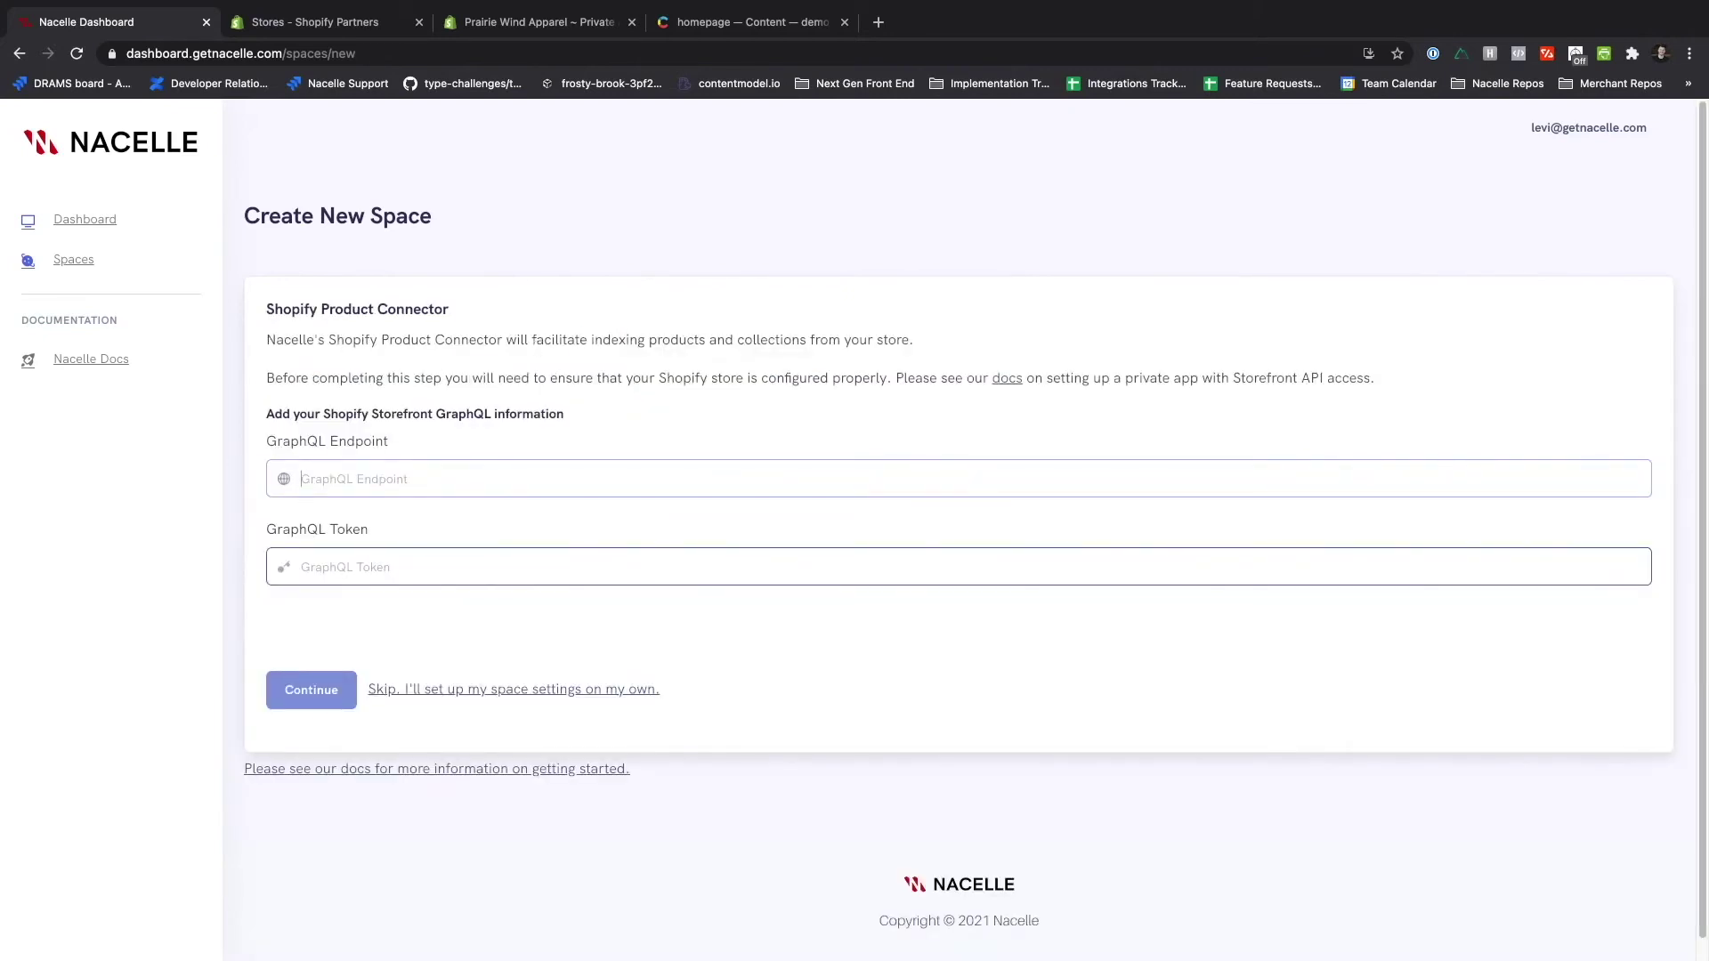
- Set the GraphQL Endpoint to the shop URL followed by /api/graphql.json
{"action": "left_click", "coordinate": [534, 23]}
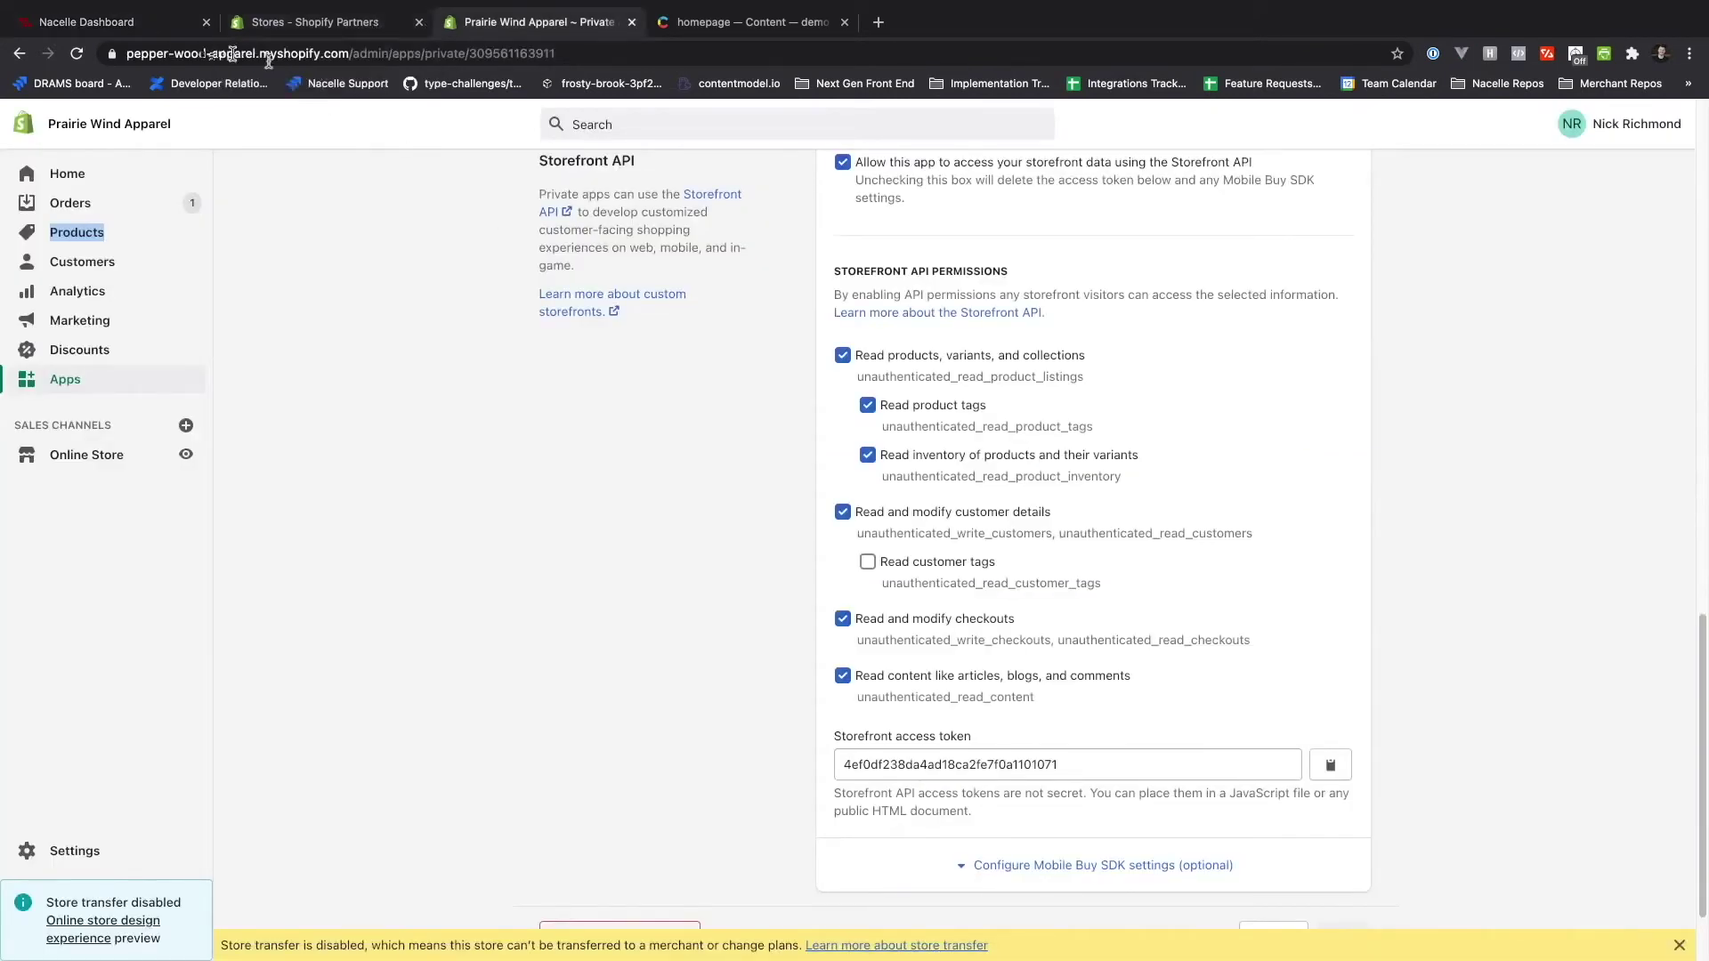
{"action": "left_click_drag", "start_coordinate": [184, 54], "coordinate": [353, 49]}
{"action": "key", "text": "super+c"}
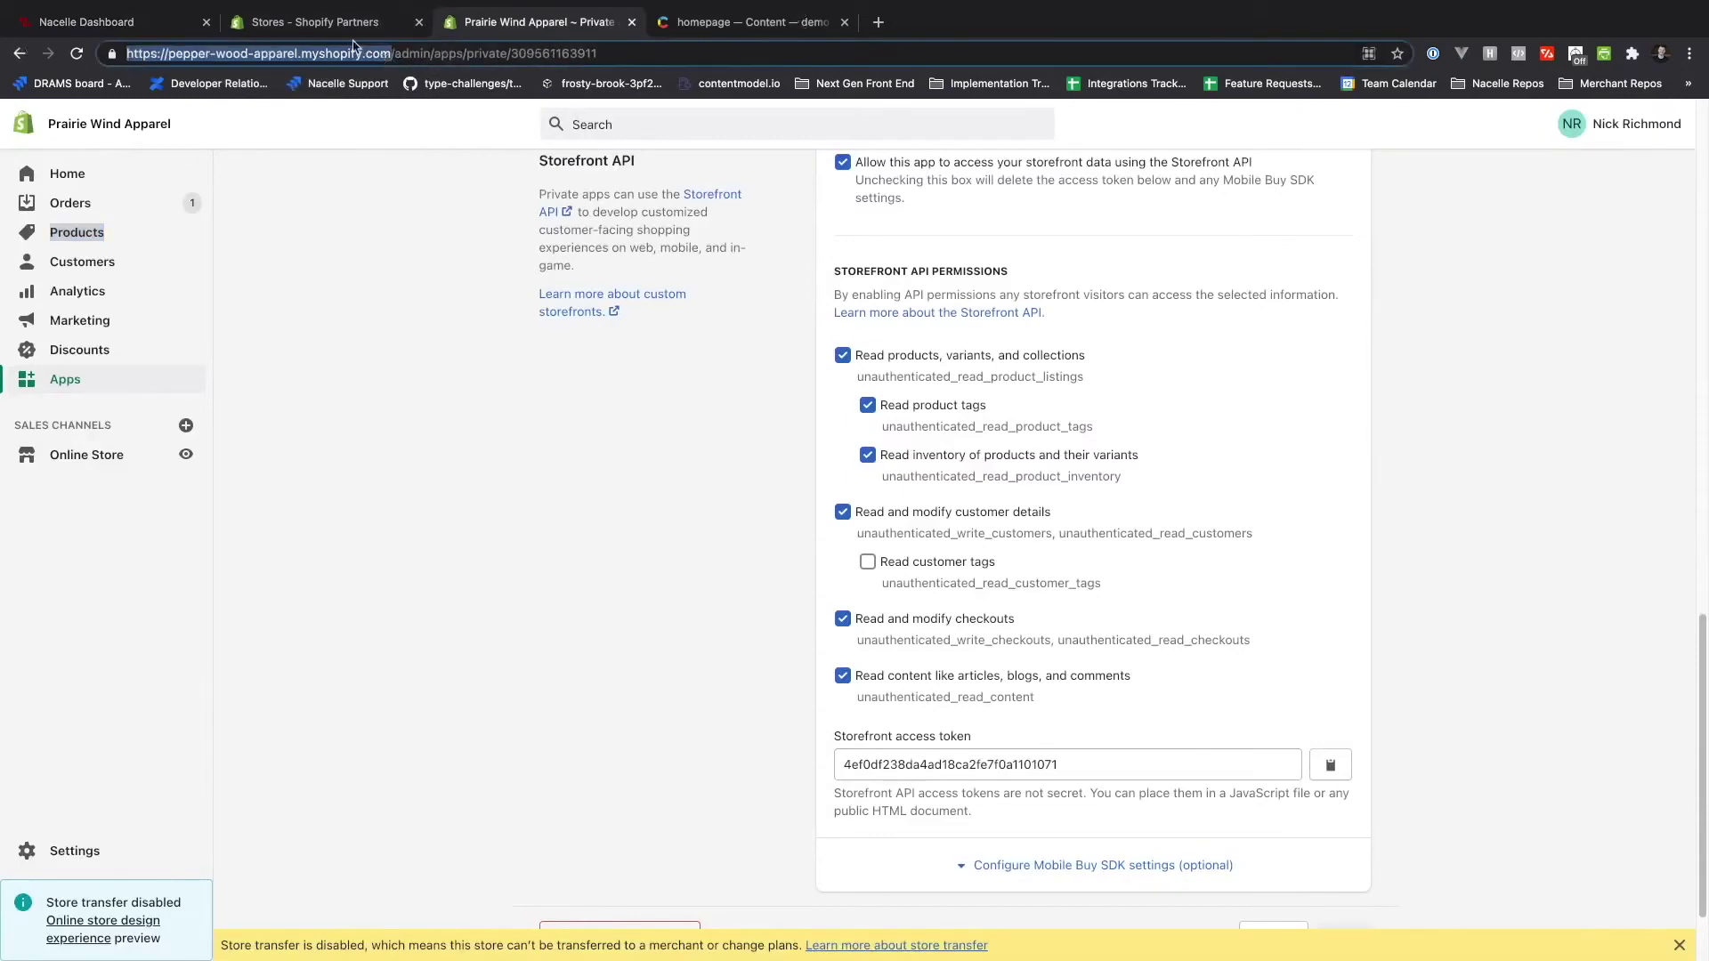
{"action": "left_click", "coordinate": [750, 22]}
{"action": "left_click", "coordinate": [86, 23]}
{"action": "left_click", "coordinate": [560, 481]}
{"action": "key", "text": "super+v"}
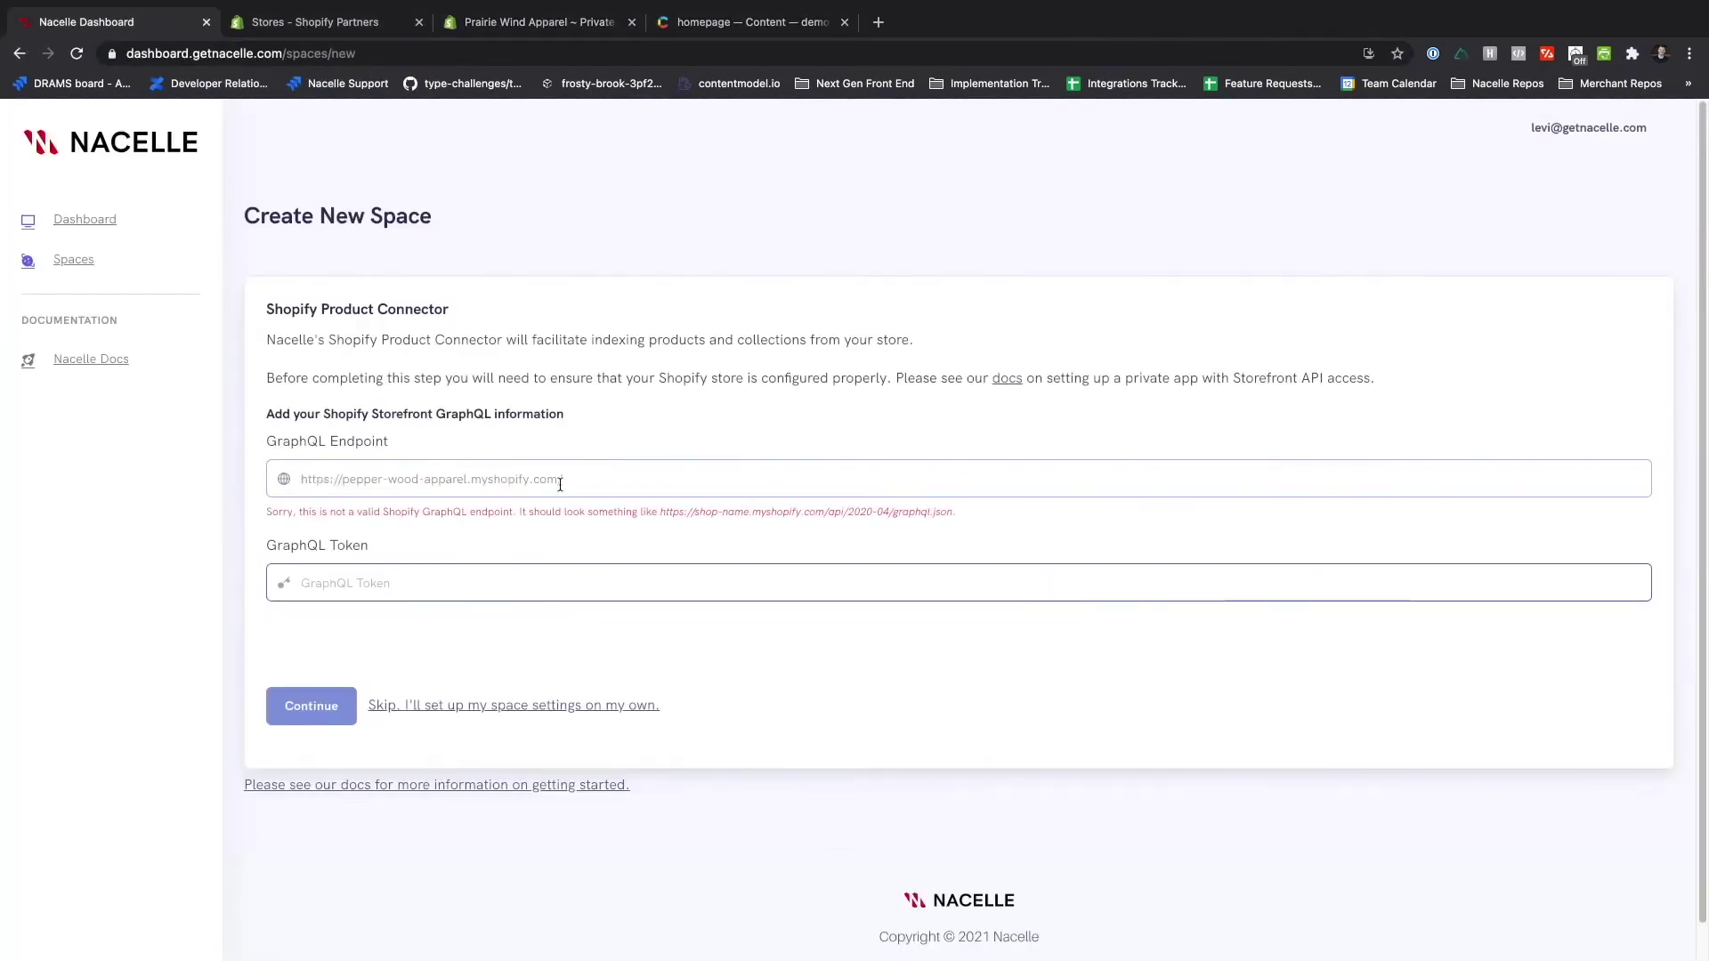
{"action": "type", "text": "/api/graphql.json"}
- Paste the Storefront access token as the GraphQL Token and turn on auto sync
{"action": "key", "text": "ctrl+Tab"}
{"action": "key", "text": "ctrl+Tab"}
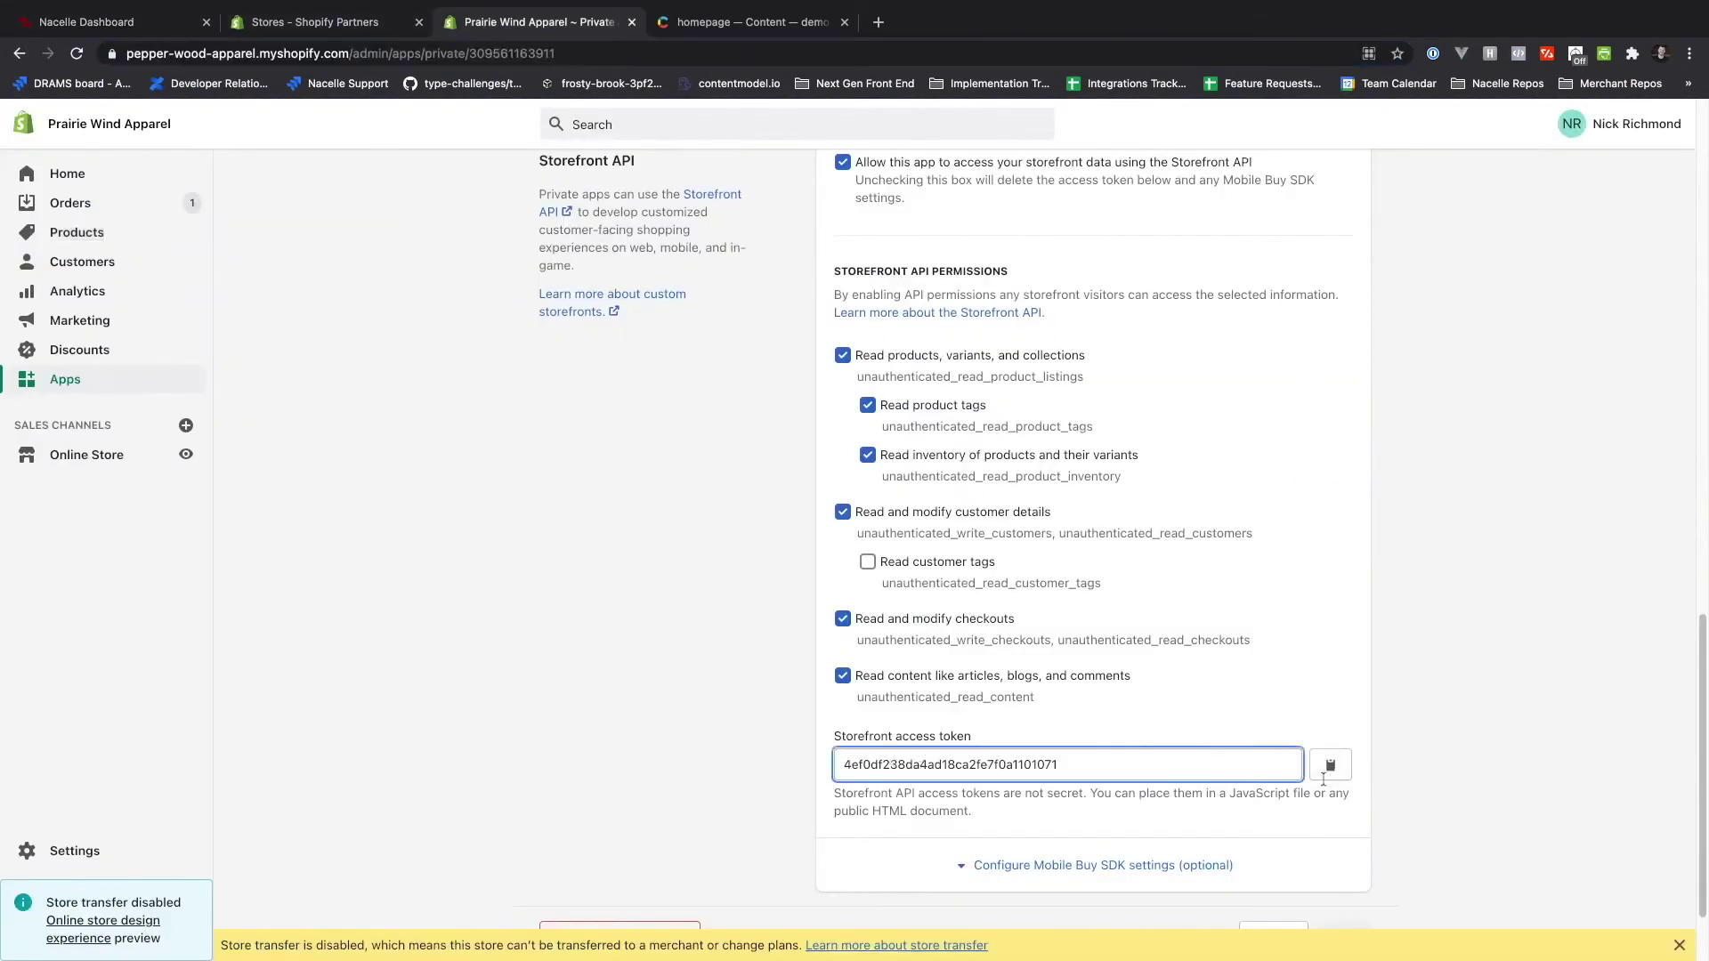
{"action": "left_click", "coordinate": [1330, 764]}
{"action": "key", "text": "ctrl+shift+Tab"}
{"action": "key", "text": "ctrl+shift+Tab"}
{"action": "left_click", "coordinate": [496, 567]}
{"action": "key", "text": "super+v"}
{"action": "left_click", "coordinate": [293, 712]}
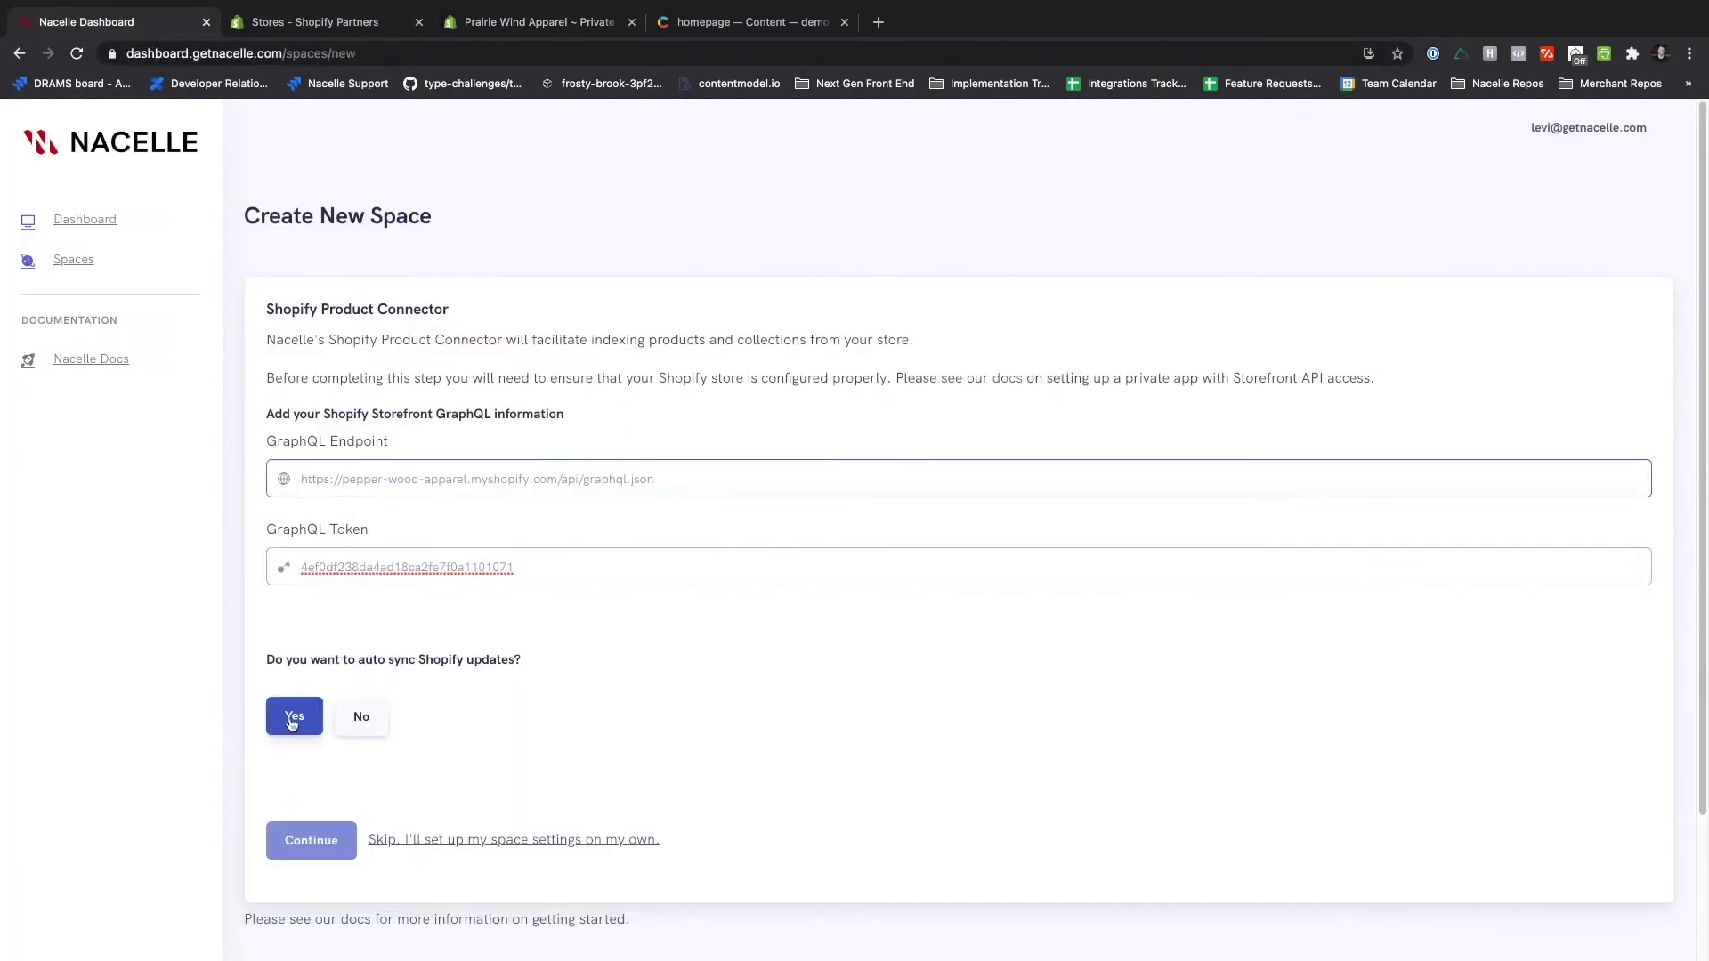
{"action": "scroll", "coordinate": [696, 804], "scroll_direction": "down", "scroll_amount": 1}
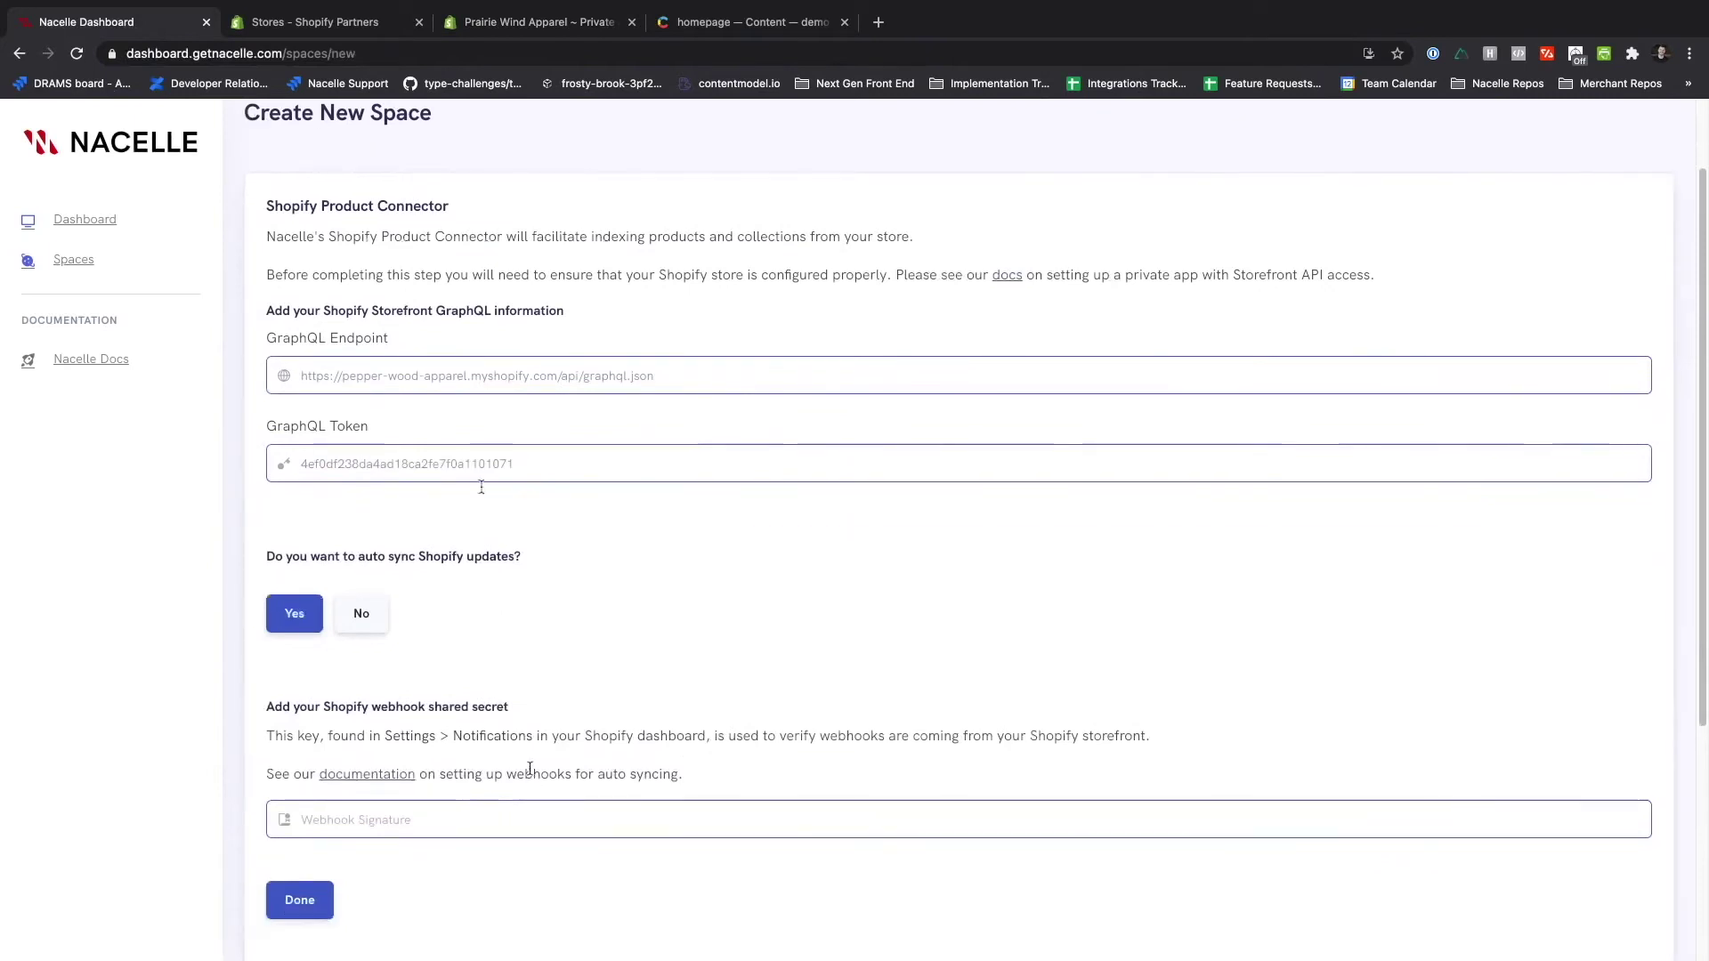
- Copy the webhook signing key from Shopify's notification settings
{"action": "key", "text": "ctrl+Tab"}
{"action": "key", "text": "ctrl+Tab"}
{"action": "left_click", "coordinate": [75, 851]}
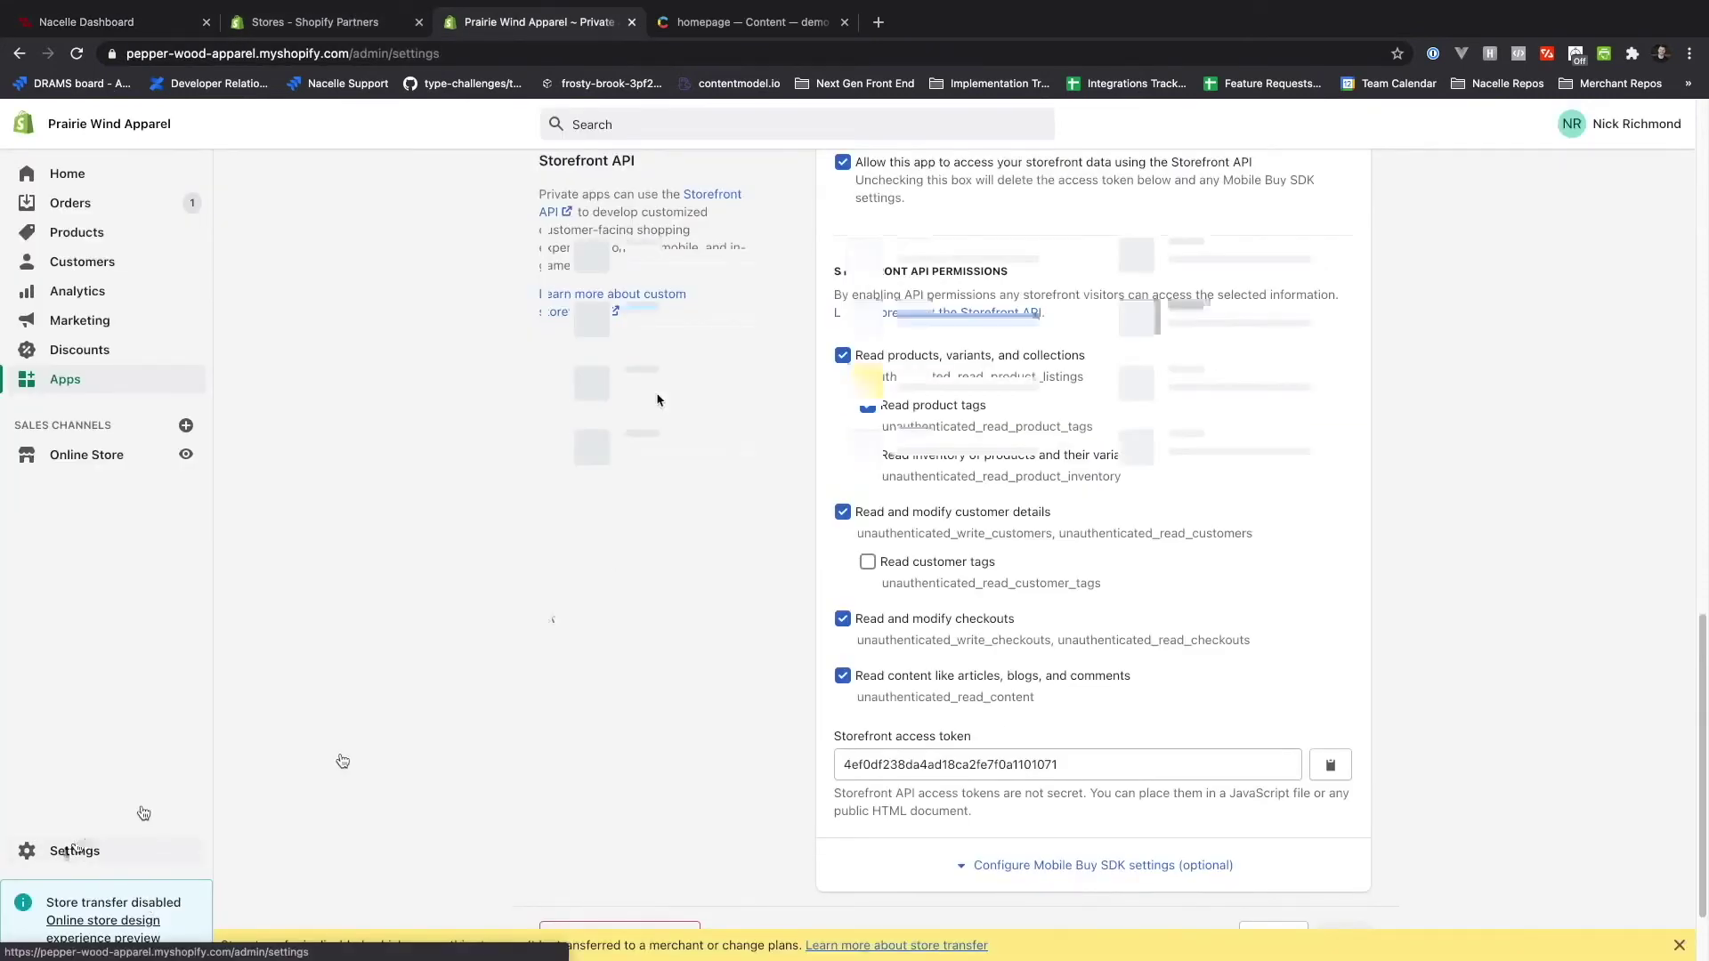
{"action": "left_click", "coordinate": [908, 356]}
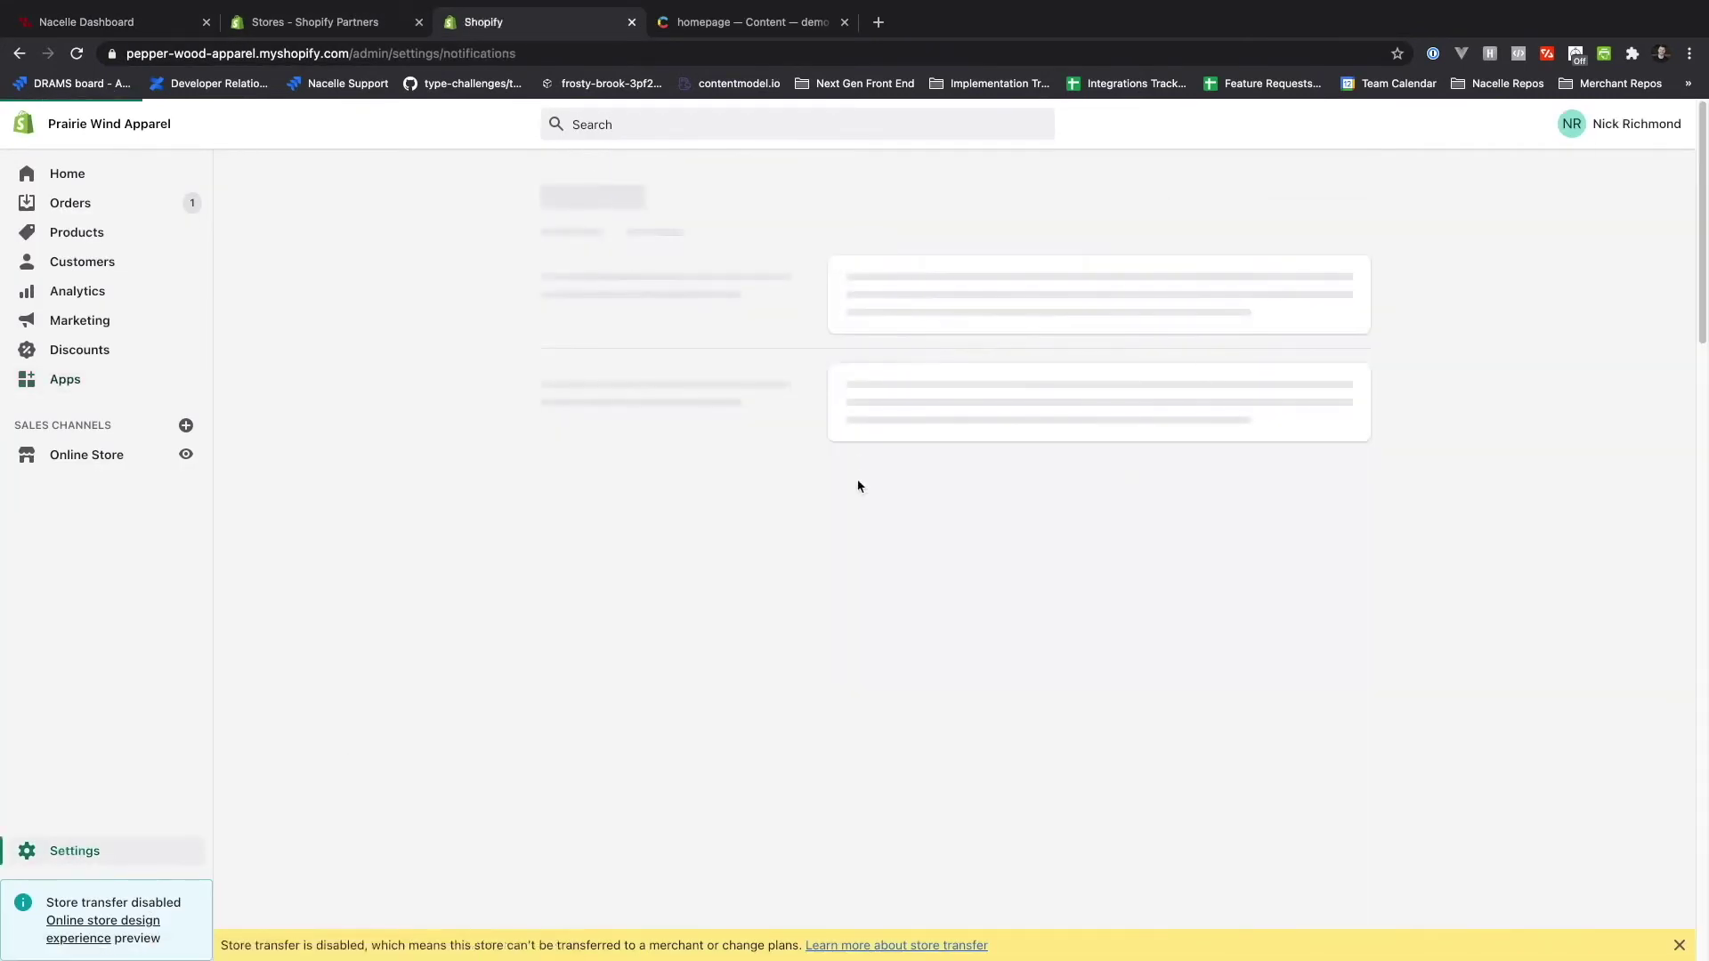
{"action": "scroll", "coordinate": [858, 484], "scroll_direction": "down", "scroll_amount": 15}
{"action": "double_click", "coordinate": [1313, 870]}
{"action": "key", "text": "ctrl+c"}
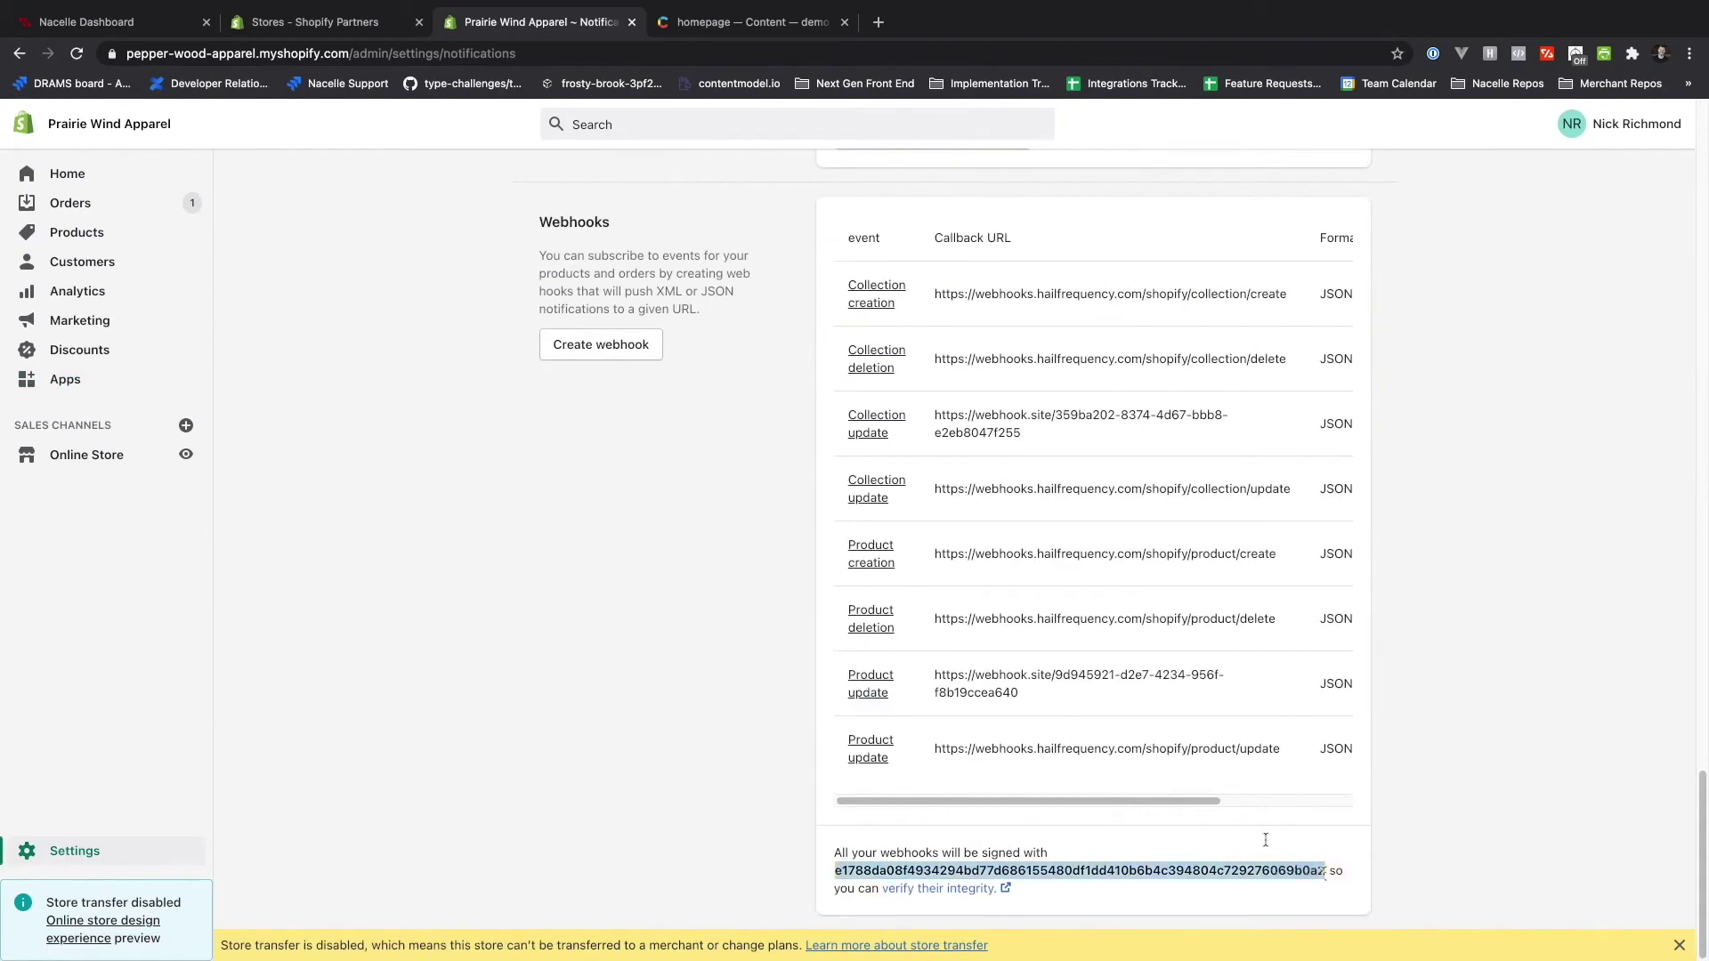
- Paste the signing key as Webhook Shared Secret, confirm the connector, and start product indexing
{"action": "key", "text": "ctrl+shift+Tab"}
{"action": "key", "text": "ctrl+shift+Tab"}
{"action": "left_click", "coordinate": [439, 819]}
{"action": "key", "text": "ctrl+v"}
{"action": "left_click", "coordinate": [300, 898]}
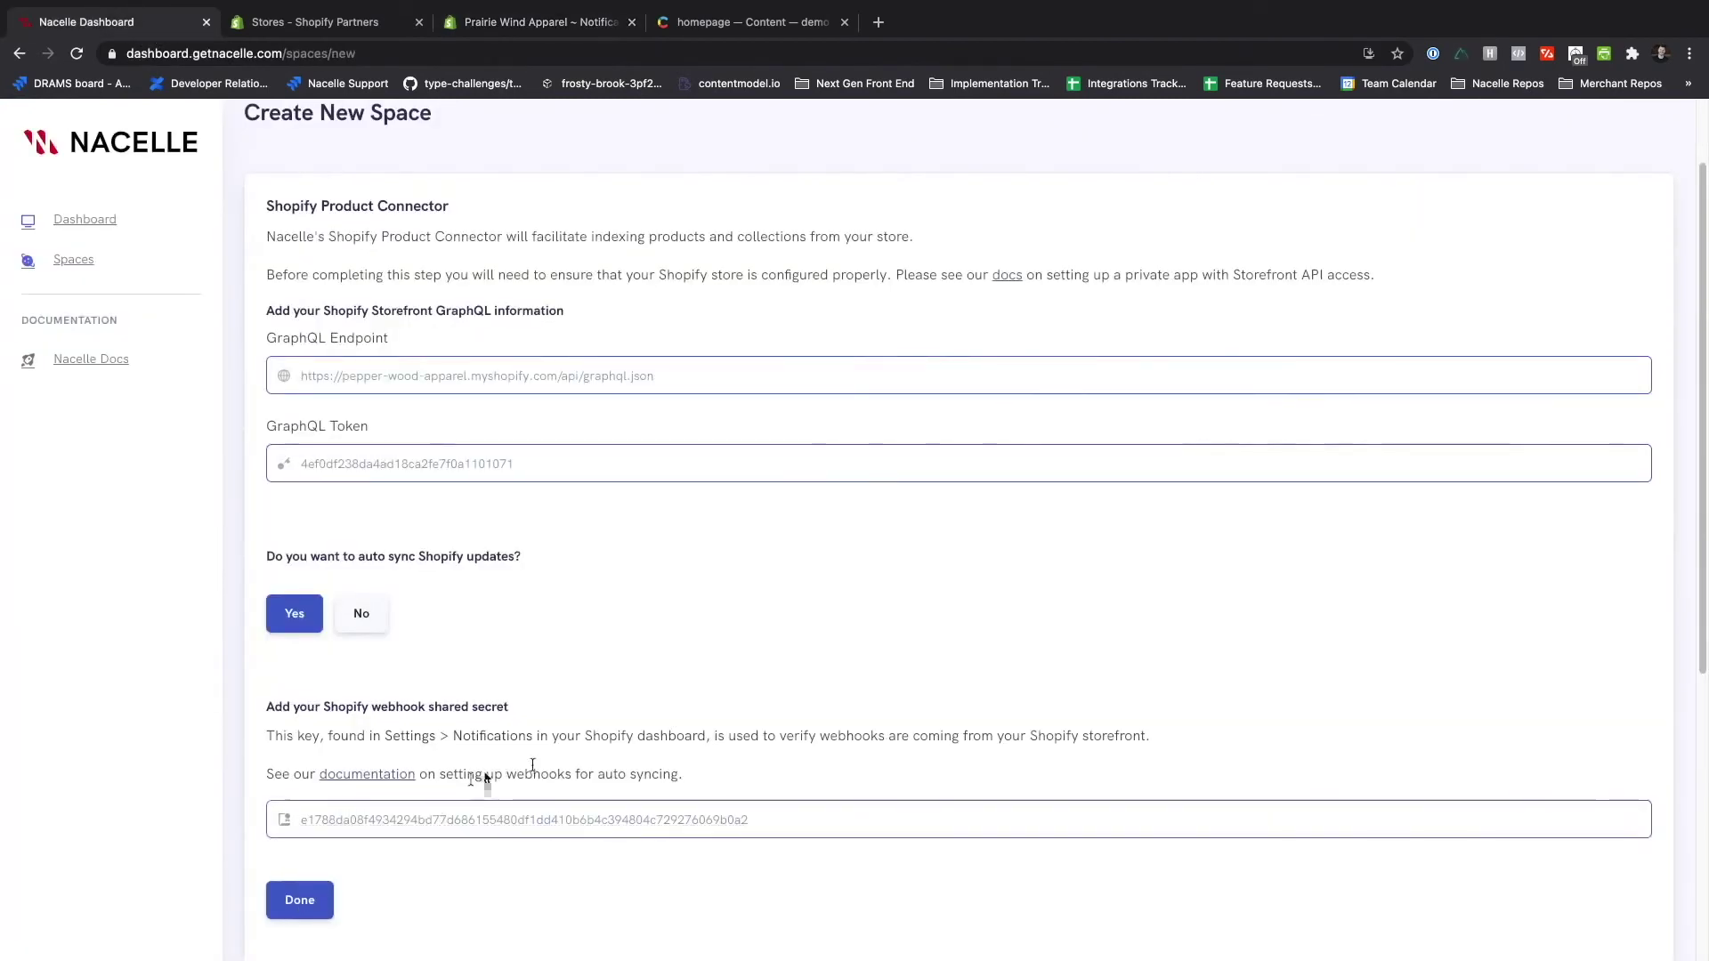
{"action": "left_click", "coordinate": [299, 900]}
{"action": "scroll", "coordinate": [966, 680], "scroll_direction": "down", "scroll_amount": 4}
{"action": "left_click", "coordinate": [378, 722]}
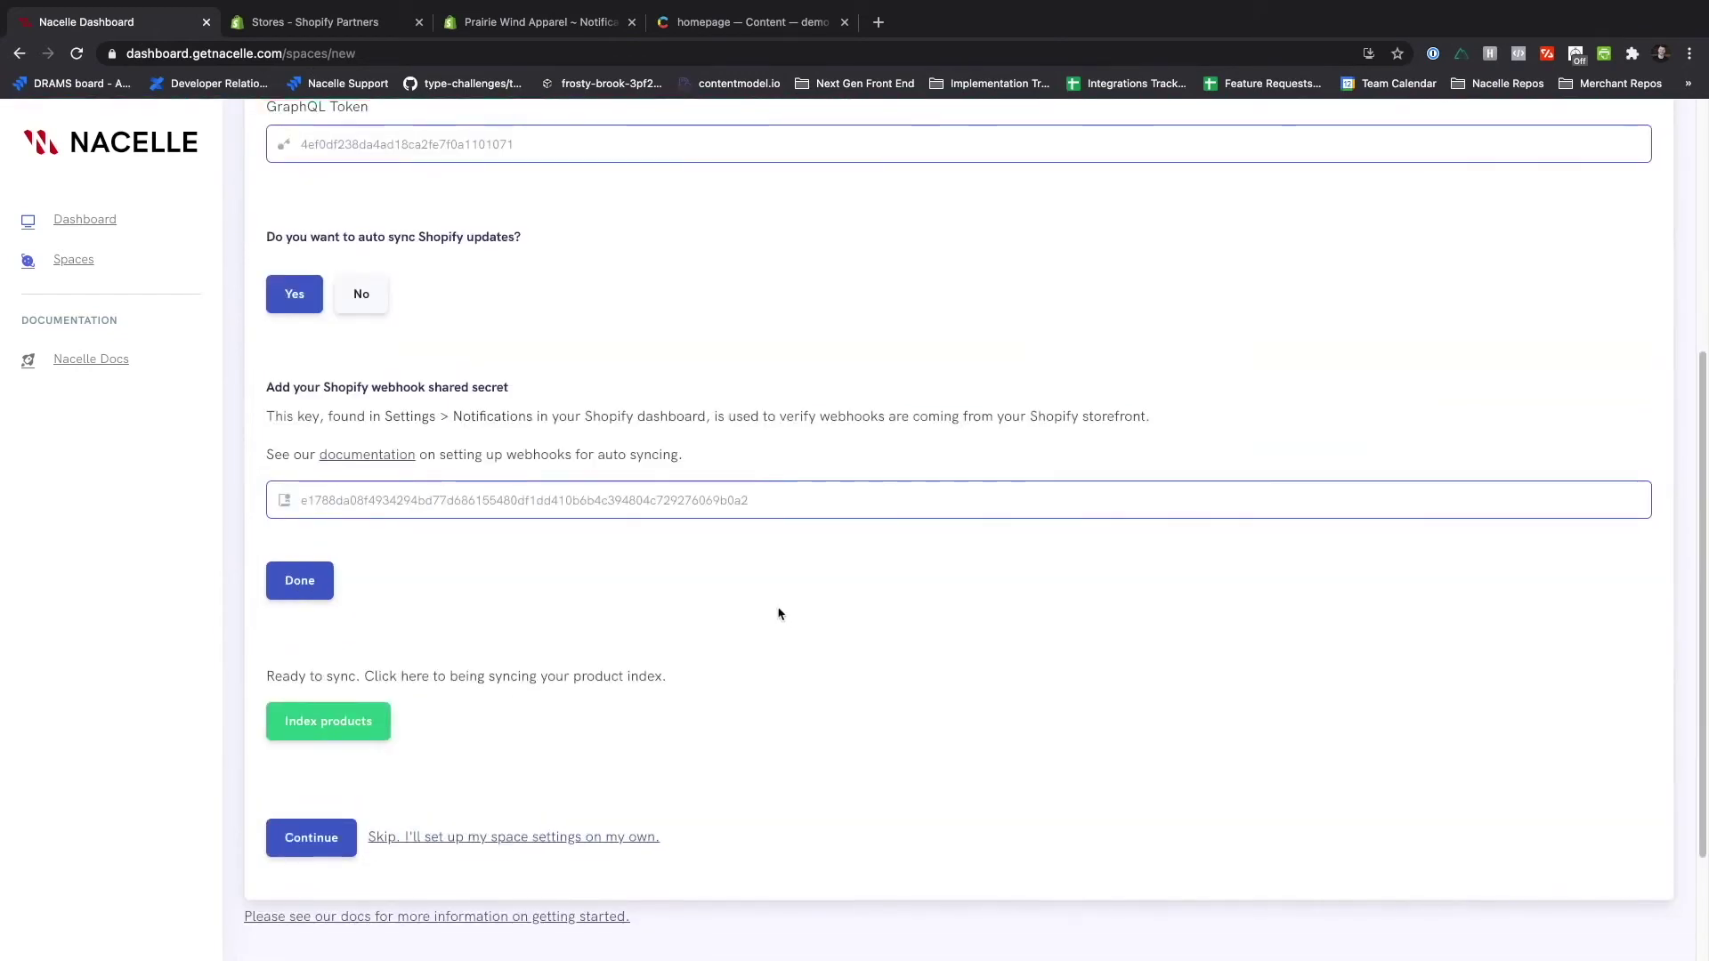
- Choose the Contentful connector and paste the demo space's Space ID into it
{"action": "left_click", "coordinate": [314, 828]}
{"action": "left_click", "coordinate": [676, 339]}
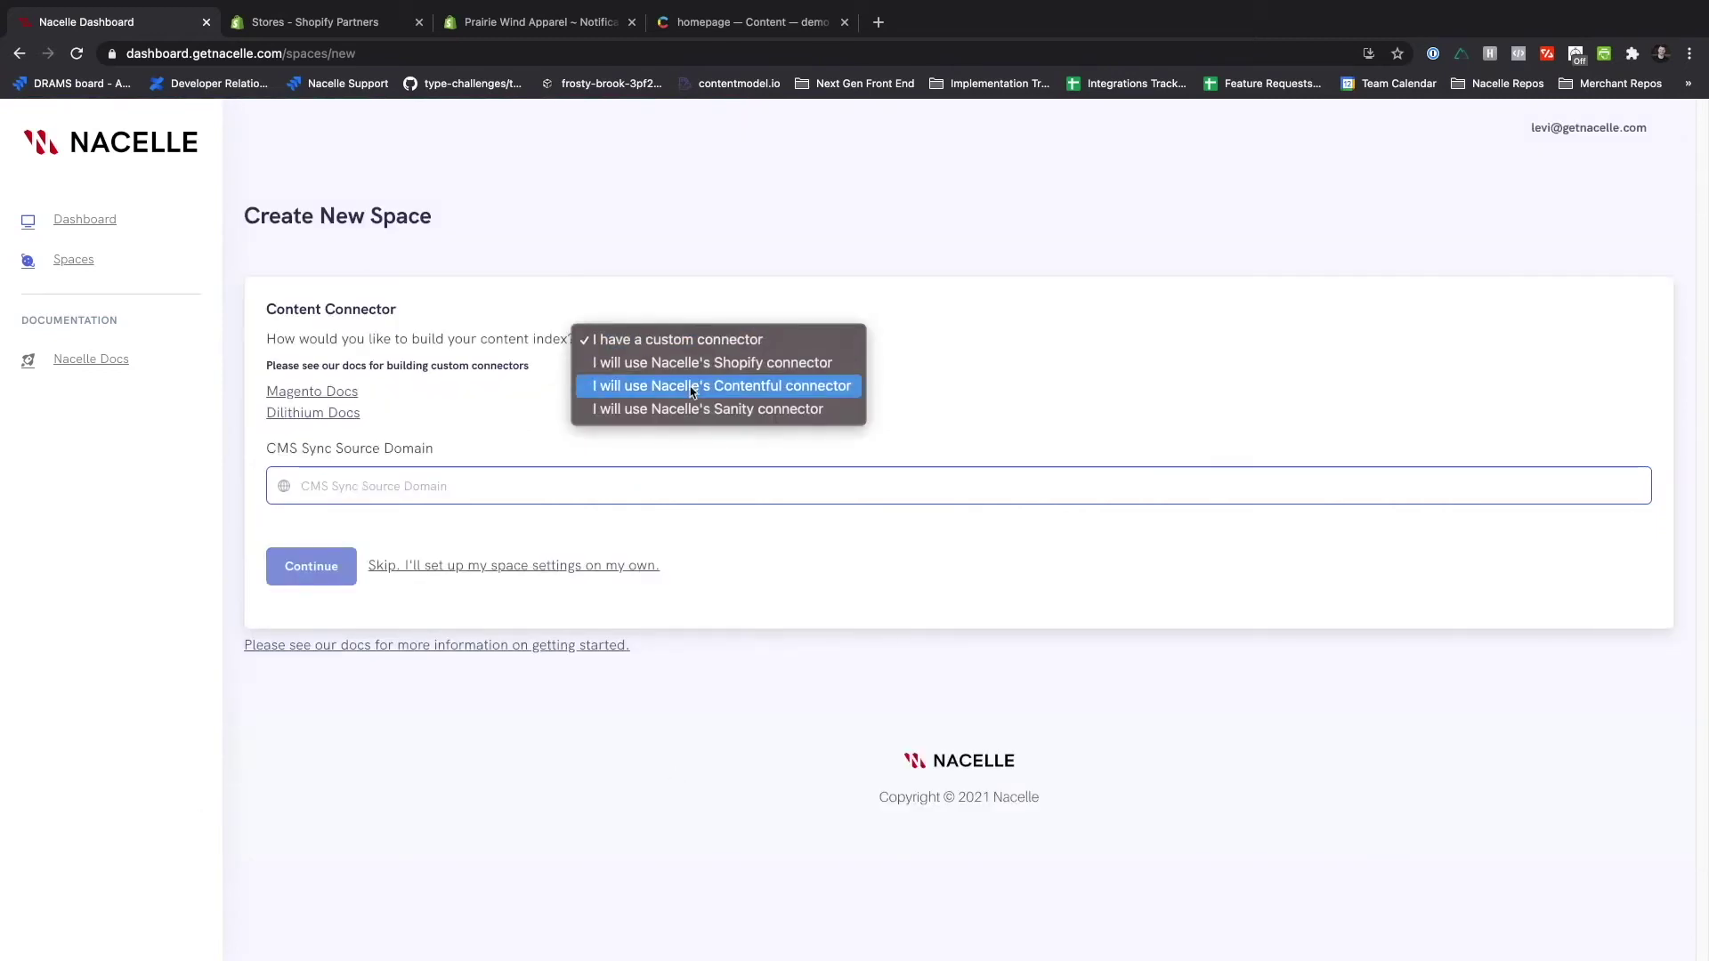
{"action": "left_click", "coordinate": [694, 382]}
{"action": "left_click", "coordinate": [748, 22]}
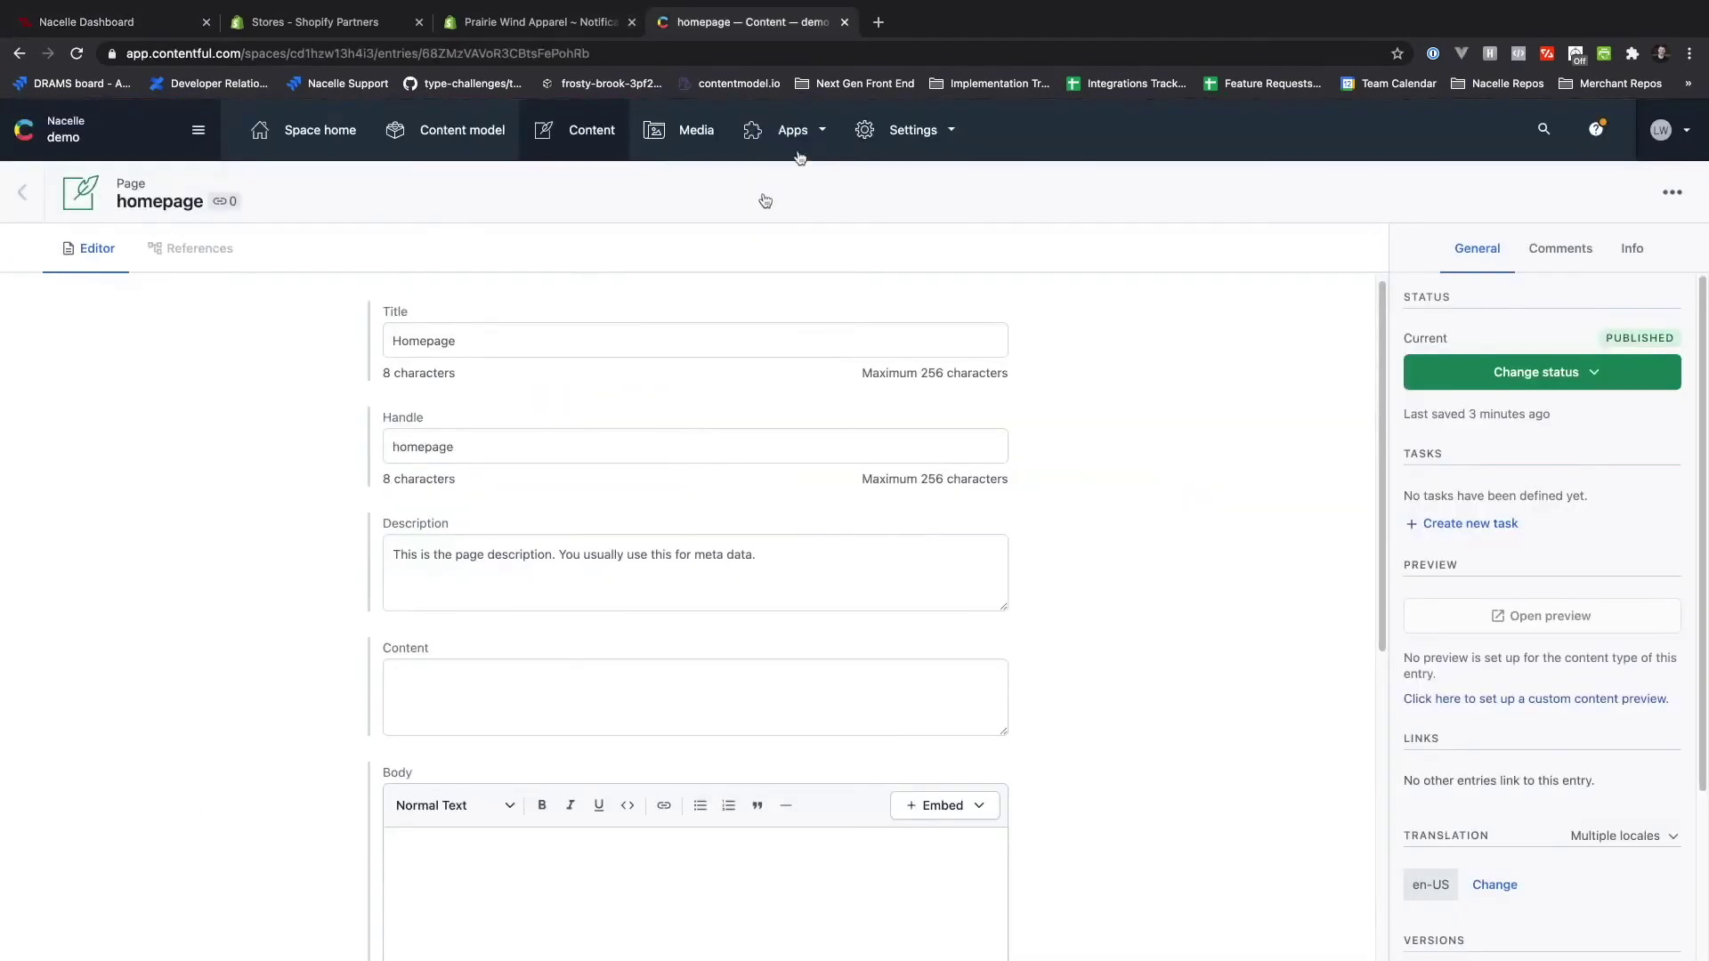
{"action": "left_click", "coordinate": [913, 130]}
{"action": "left_click", "coordinate": [901, 326]}
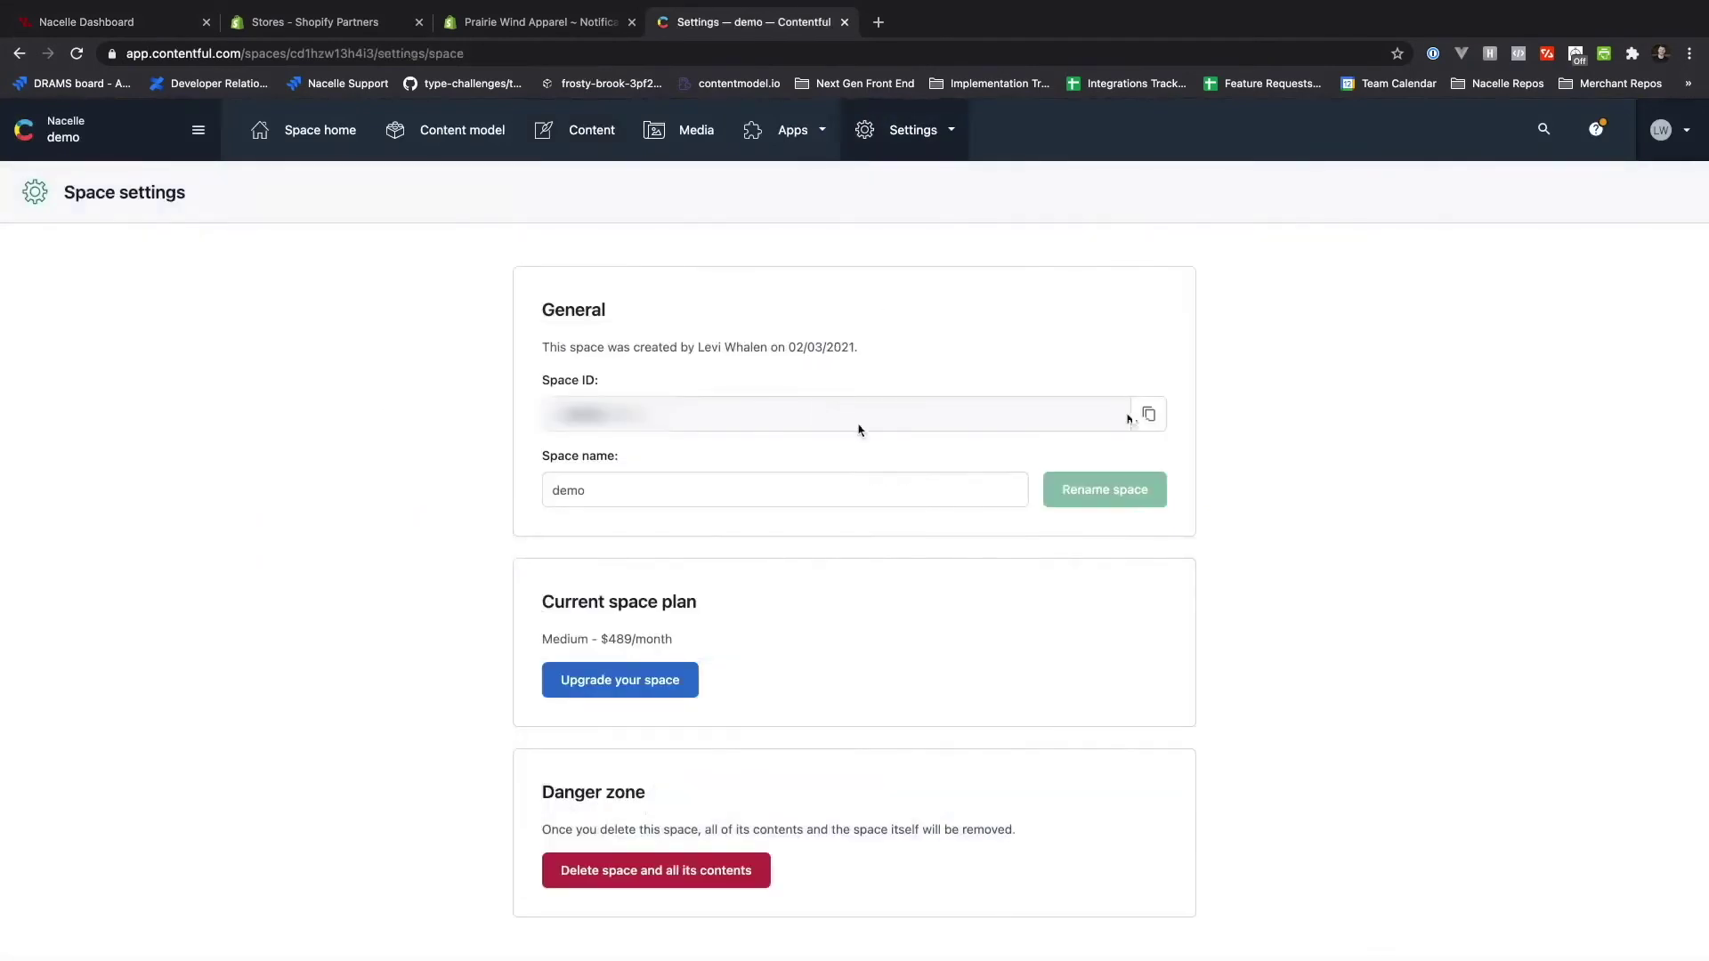
{"action": "left_click", "coordinate": [1144, 412]}
{"action": "left_click", "coordinate": [86, 21]}
{"action": "left_click", "coordinate": [511, 489]}
{"action": "key", "text": "ctrl+v"}
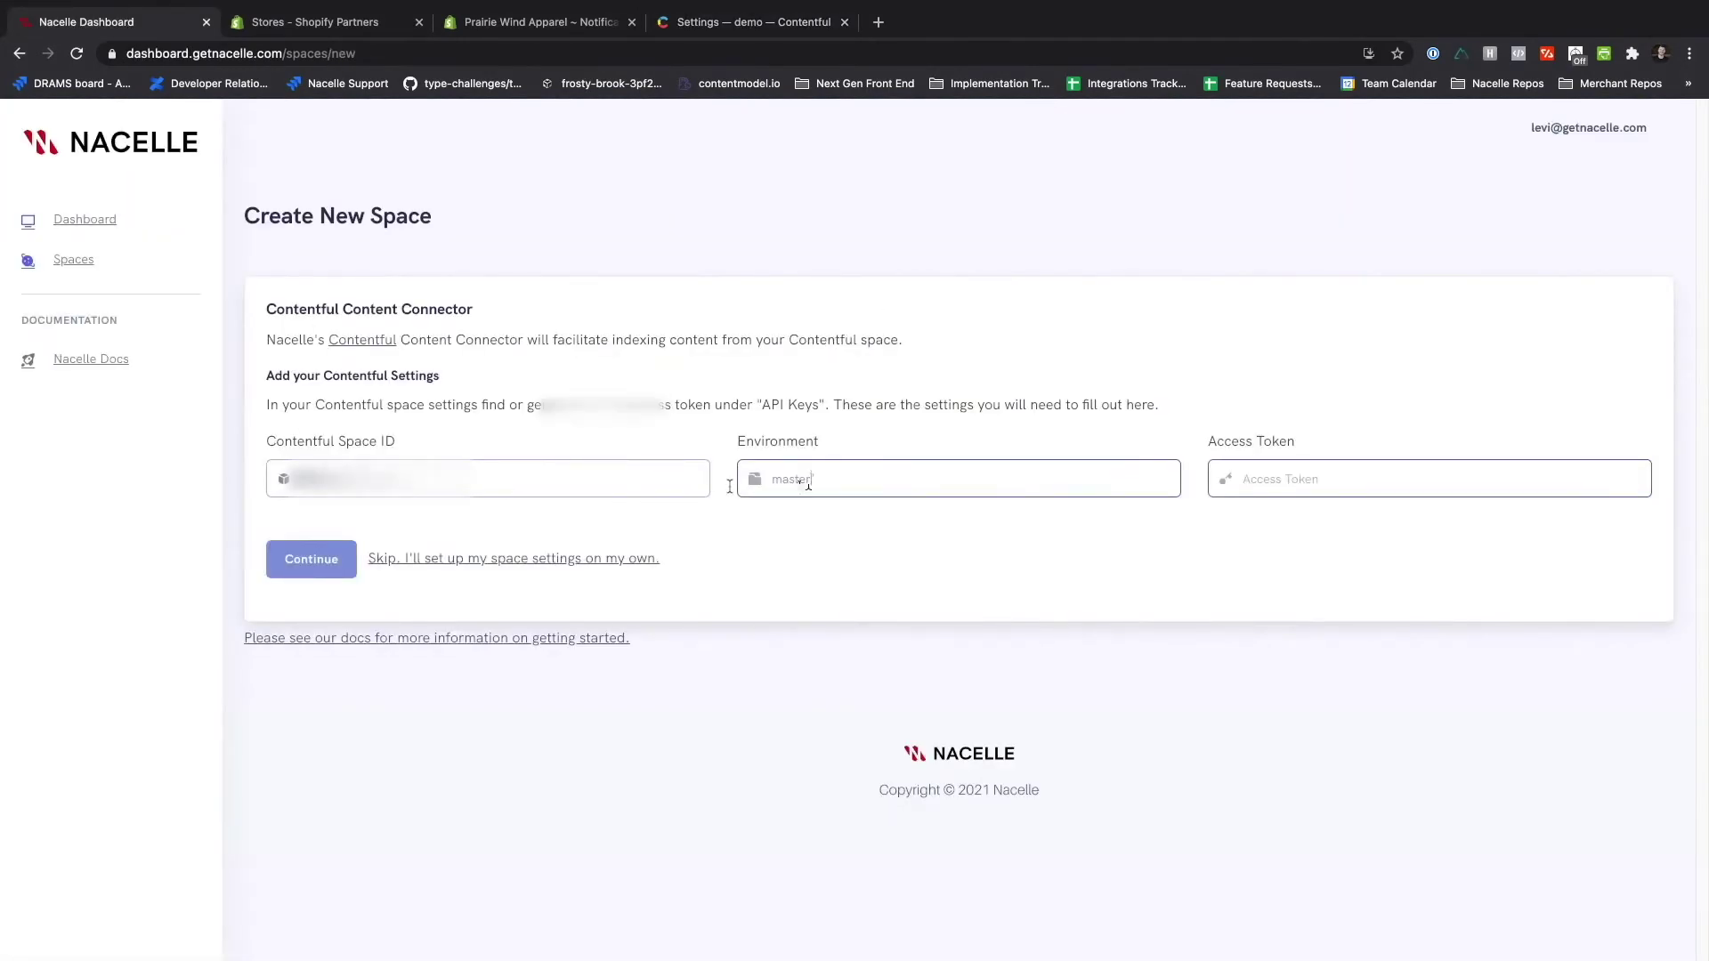
- Create and save a Contentful API key named 'Nacelle API Key', copying its Content Delivery token
{"action": "left_click", "coordinate": [690, 20]}
{"action": "left_click", "coordinate": [913, 130]}
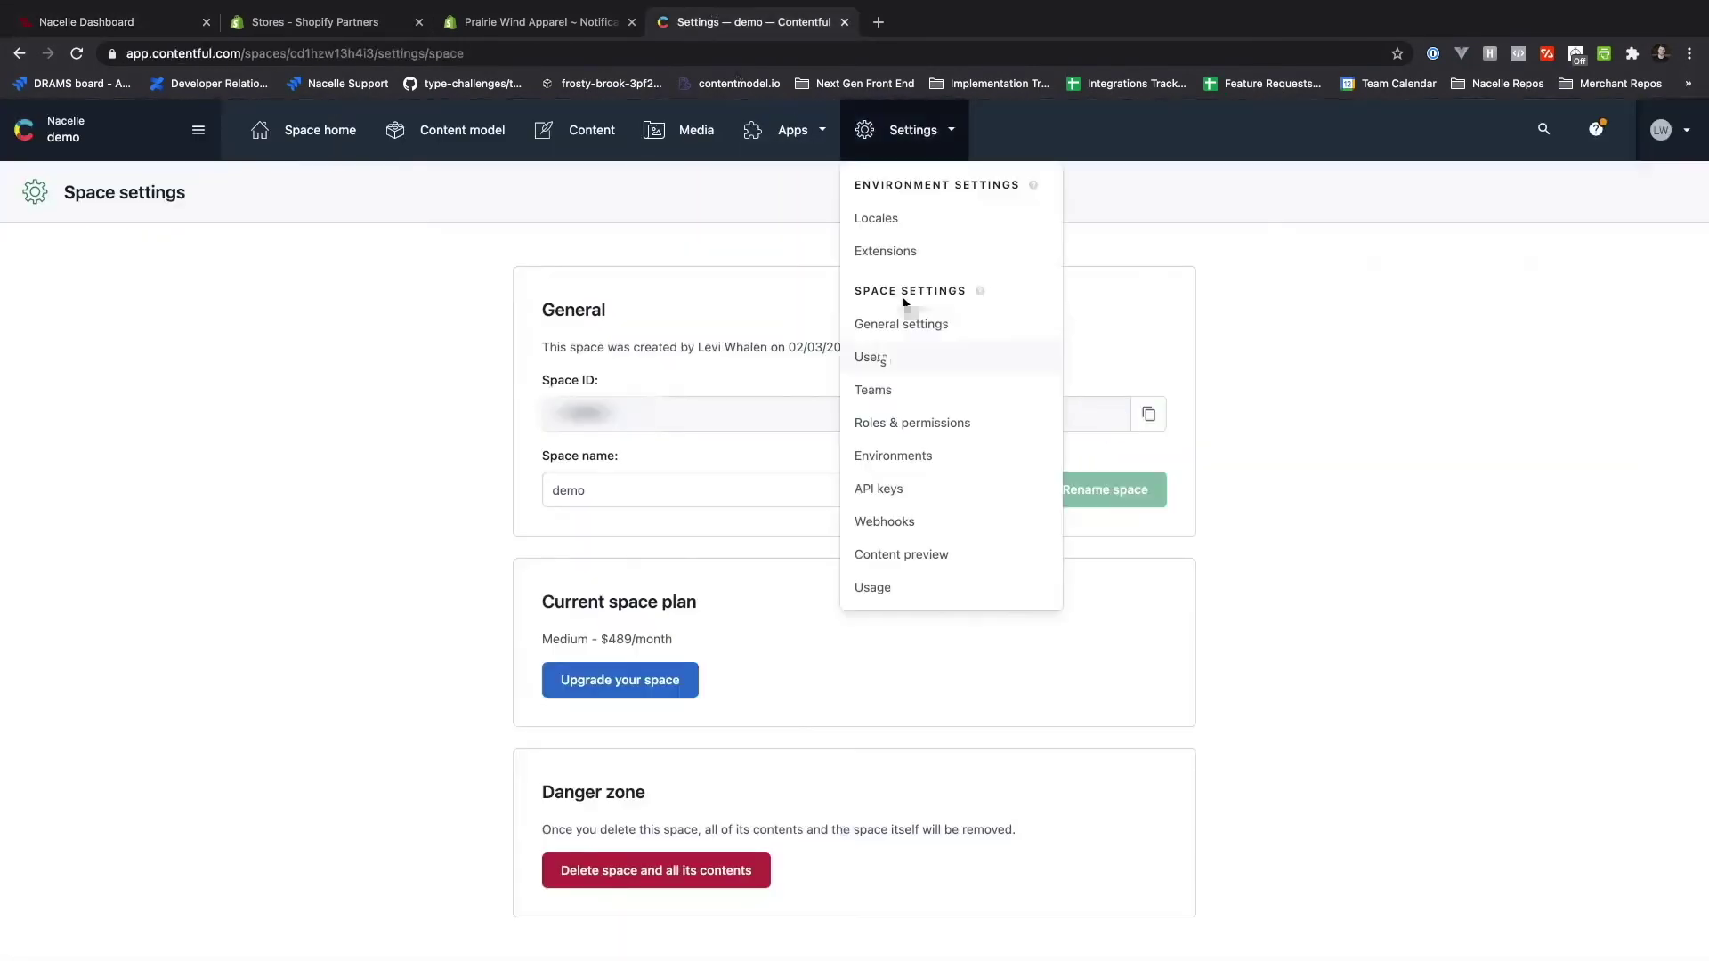
{"action": "left_click", "coordinate": [921, 487]}
{"action": "left_click", "coordinate": [1662, 191]}
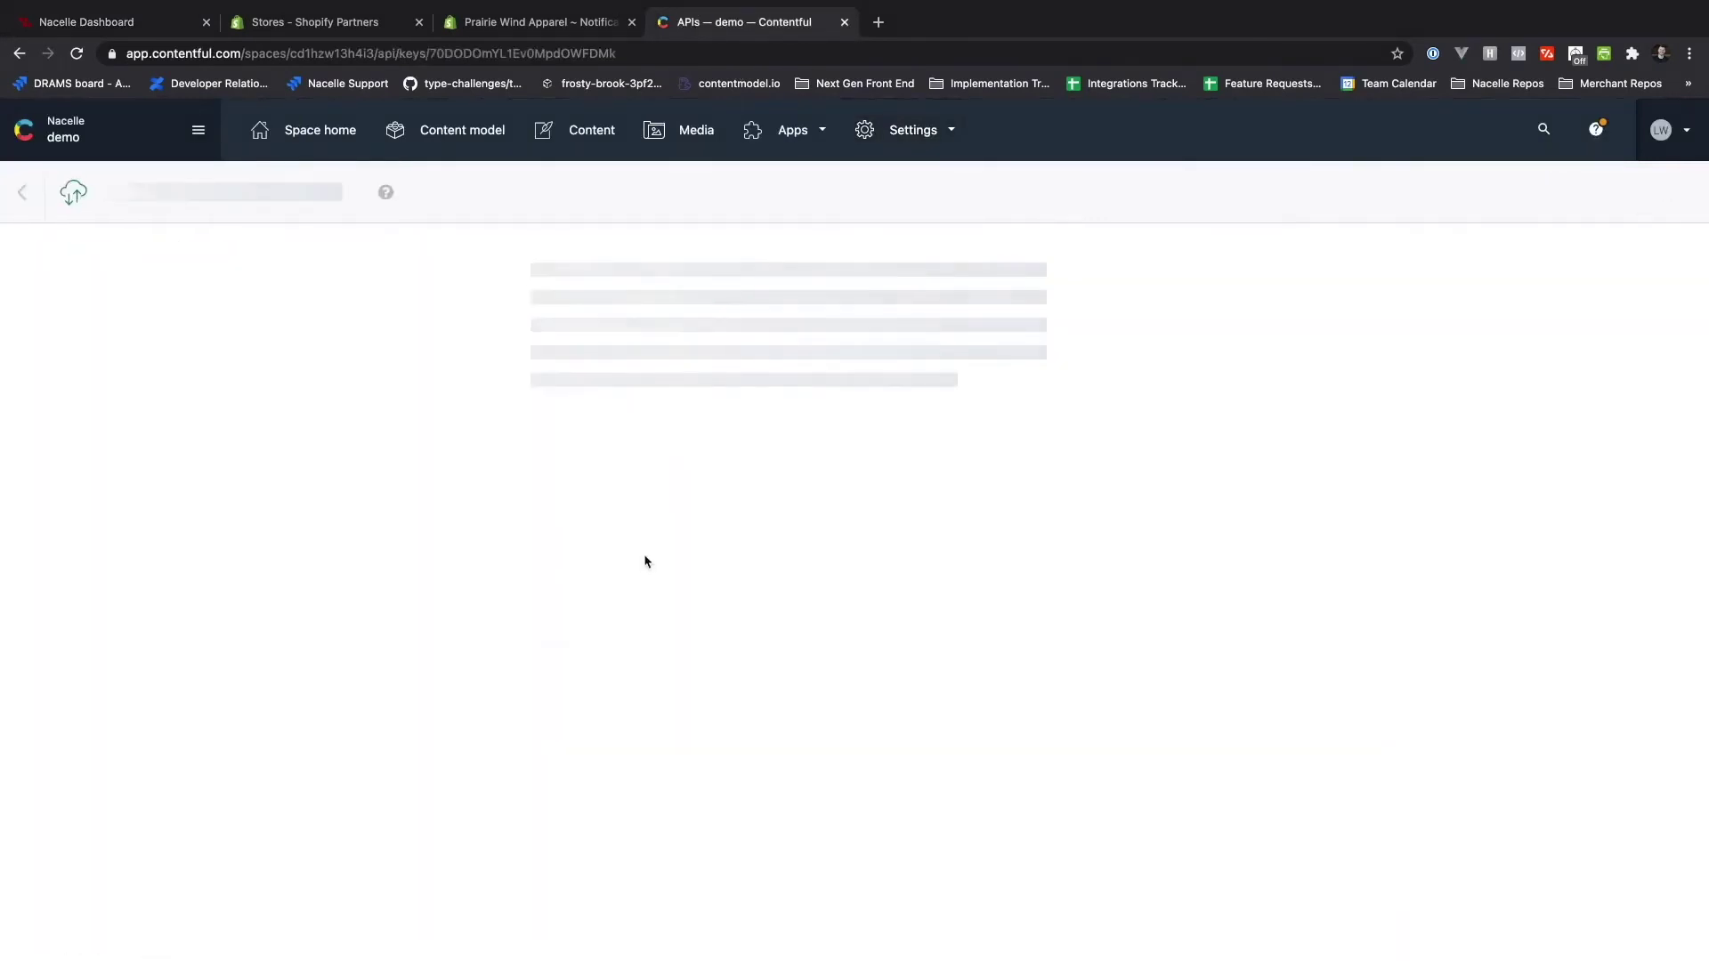
{"action": "triple_click", "coordinate": [606, 383]}
{"action": "type", "text": "Nacelle API Key"}
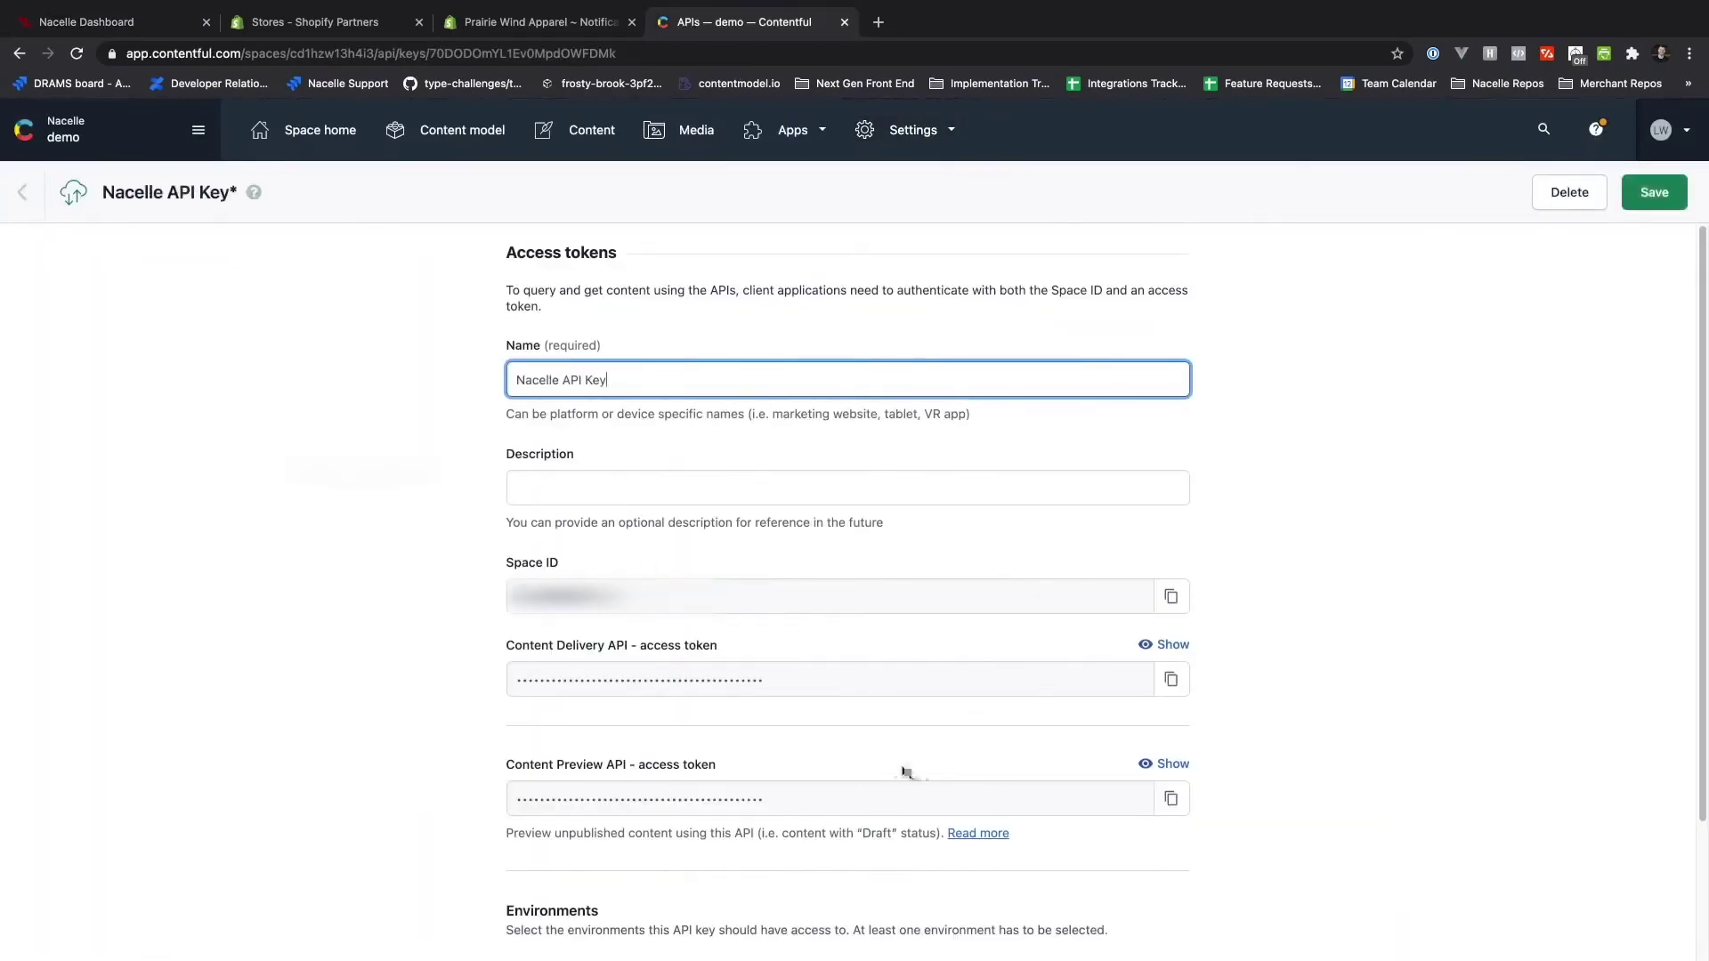
{"action": "left_click", "coordinate": [908, 773]}
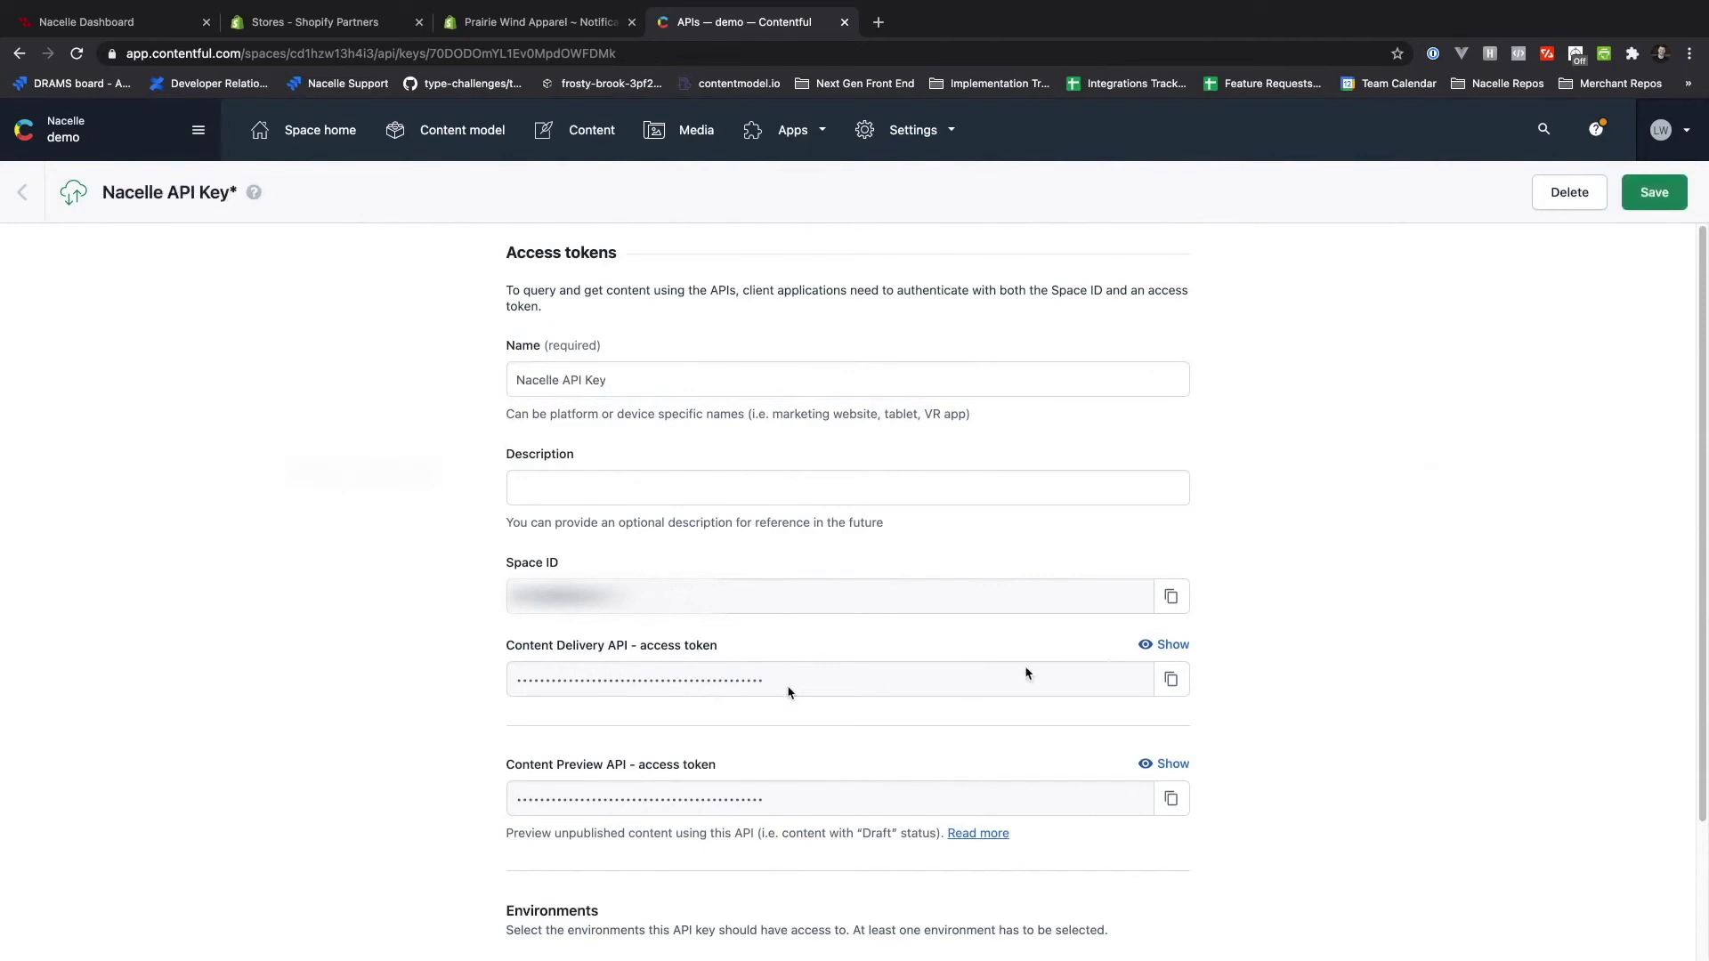
{"action": "left_click", "coordinate": [1171, 679]}
{"action": "left_click", "coordinate": [178, 23]}
{"action": "left_click", "coordinate": [349, 25]}
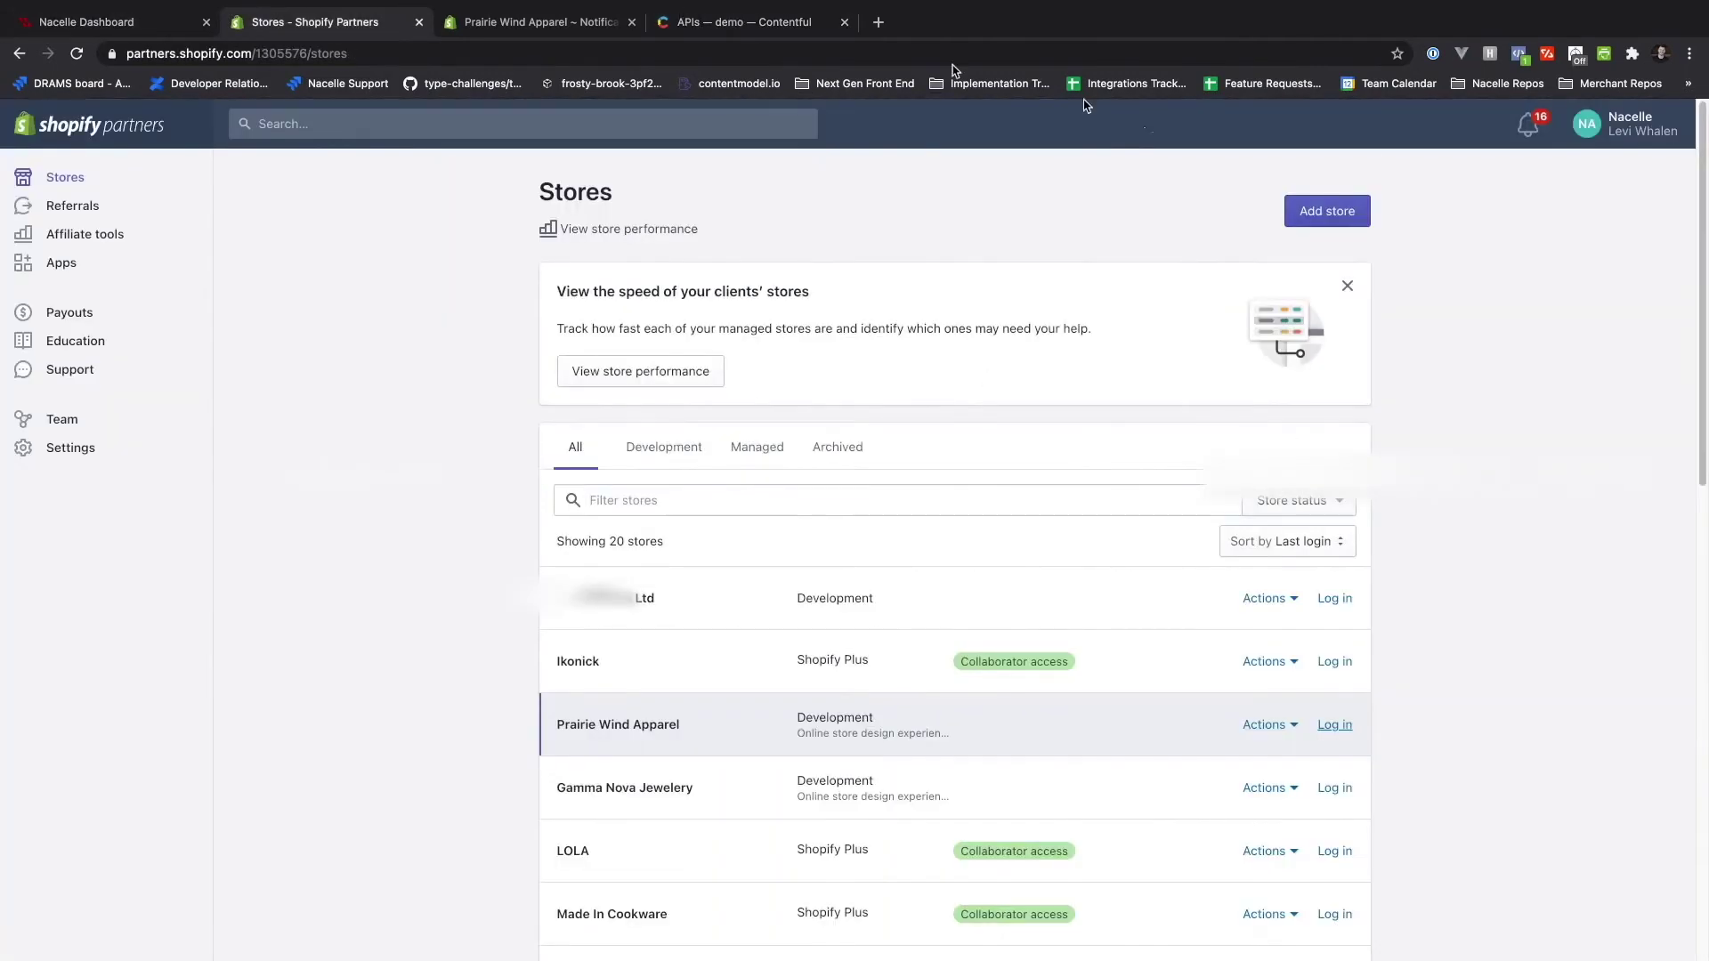
{"action": "left_click", "coordinate": [743, 22]}
{"action": "left_click", "coordinate": [1638, 193]}
{"action": "key", "text": "super+1"}
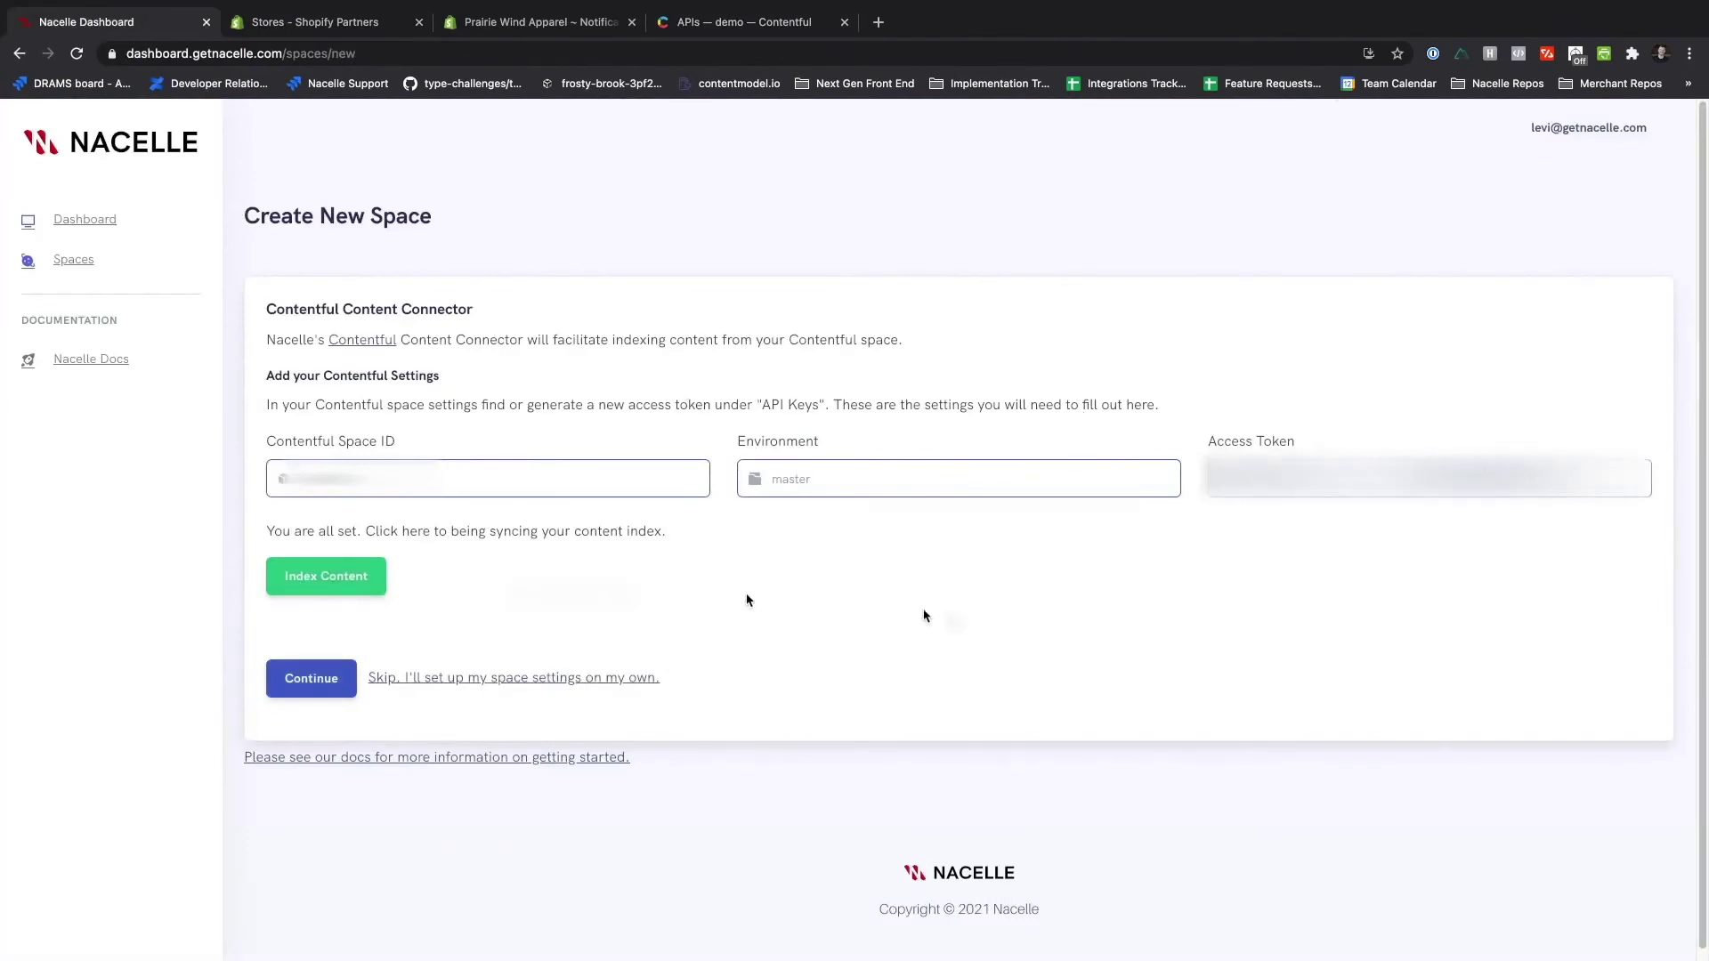
- Skip past the Contentful connector and Checkout Settings steps to reach the build hook step
{"action": "left_click", "coordinate": [312, 678]}
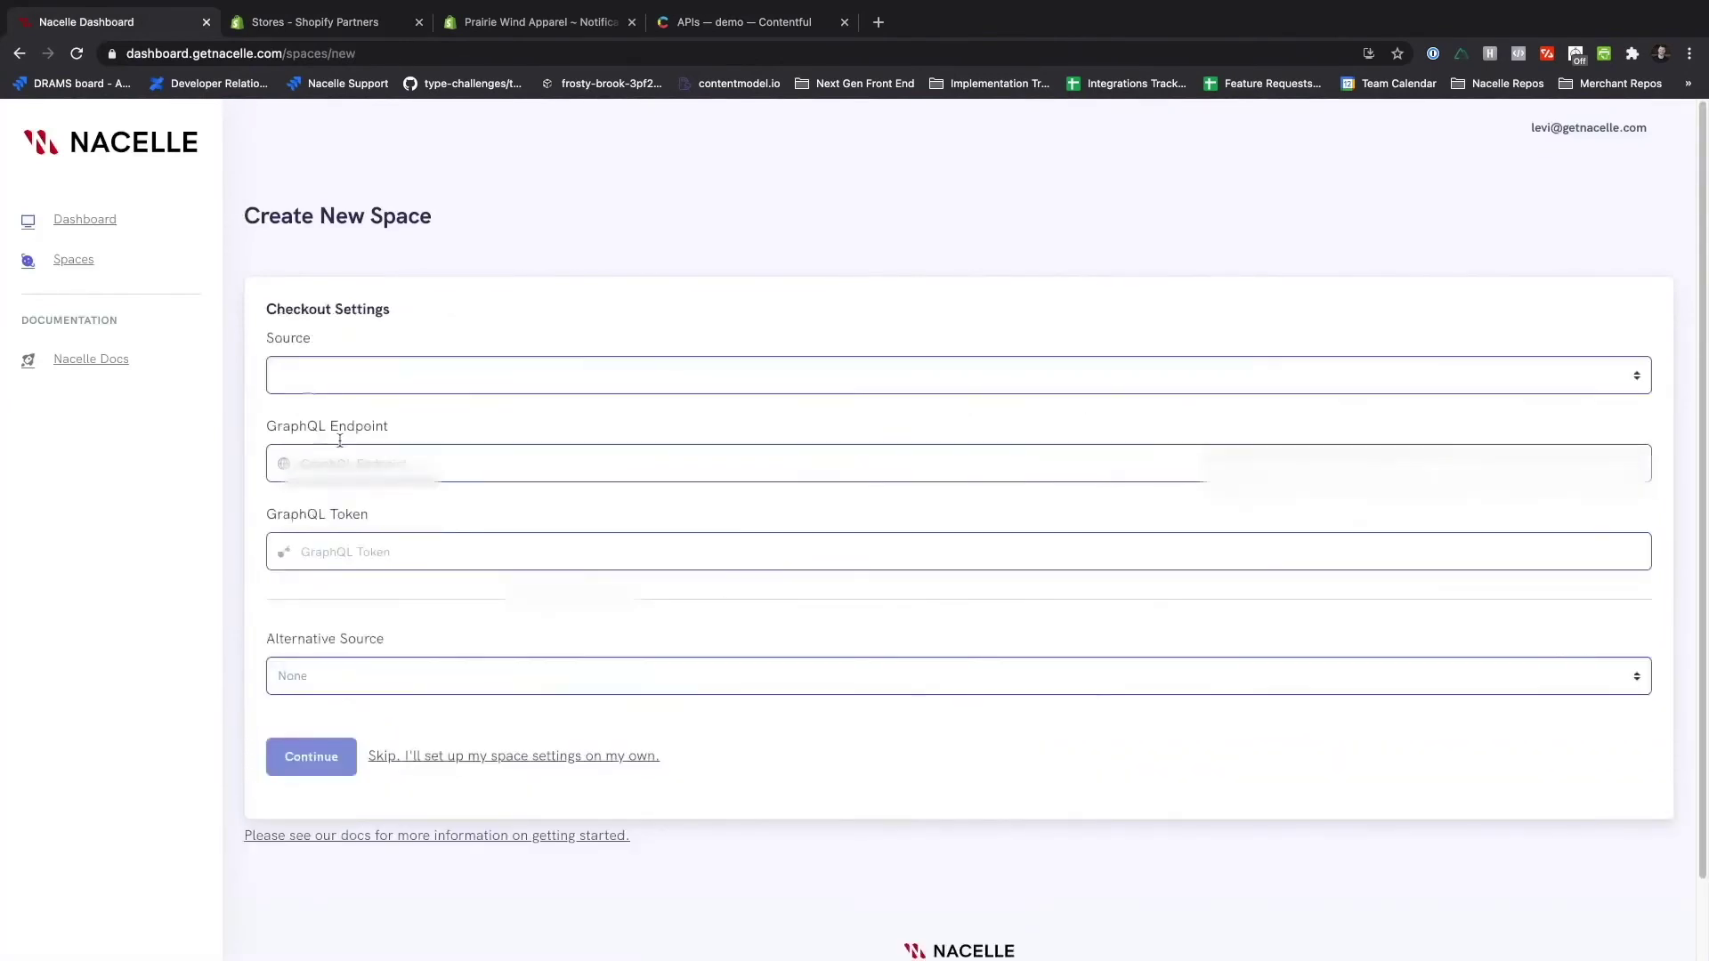
{"action": "left_click", "coordinate": [311, 756]}
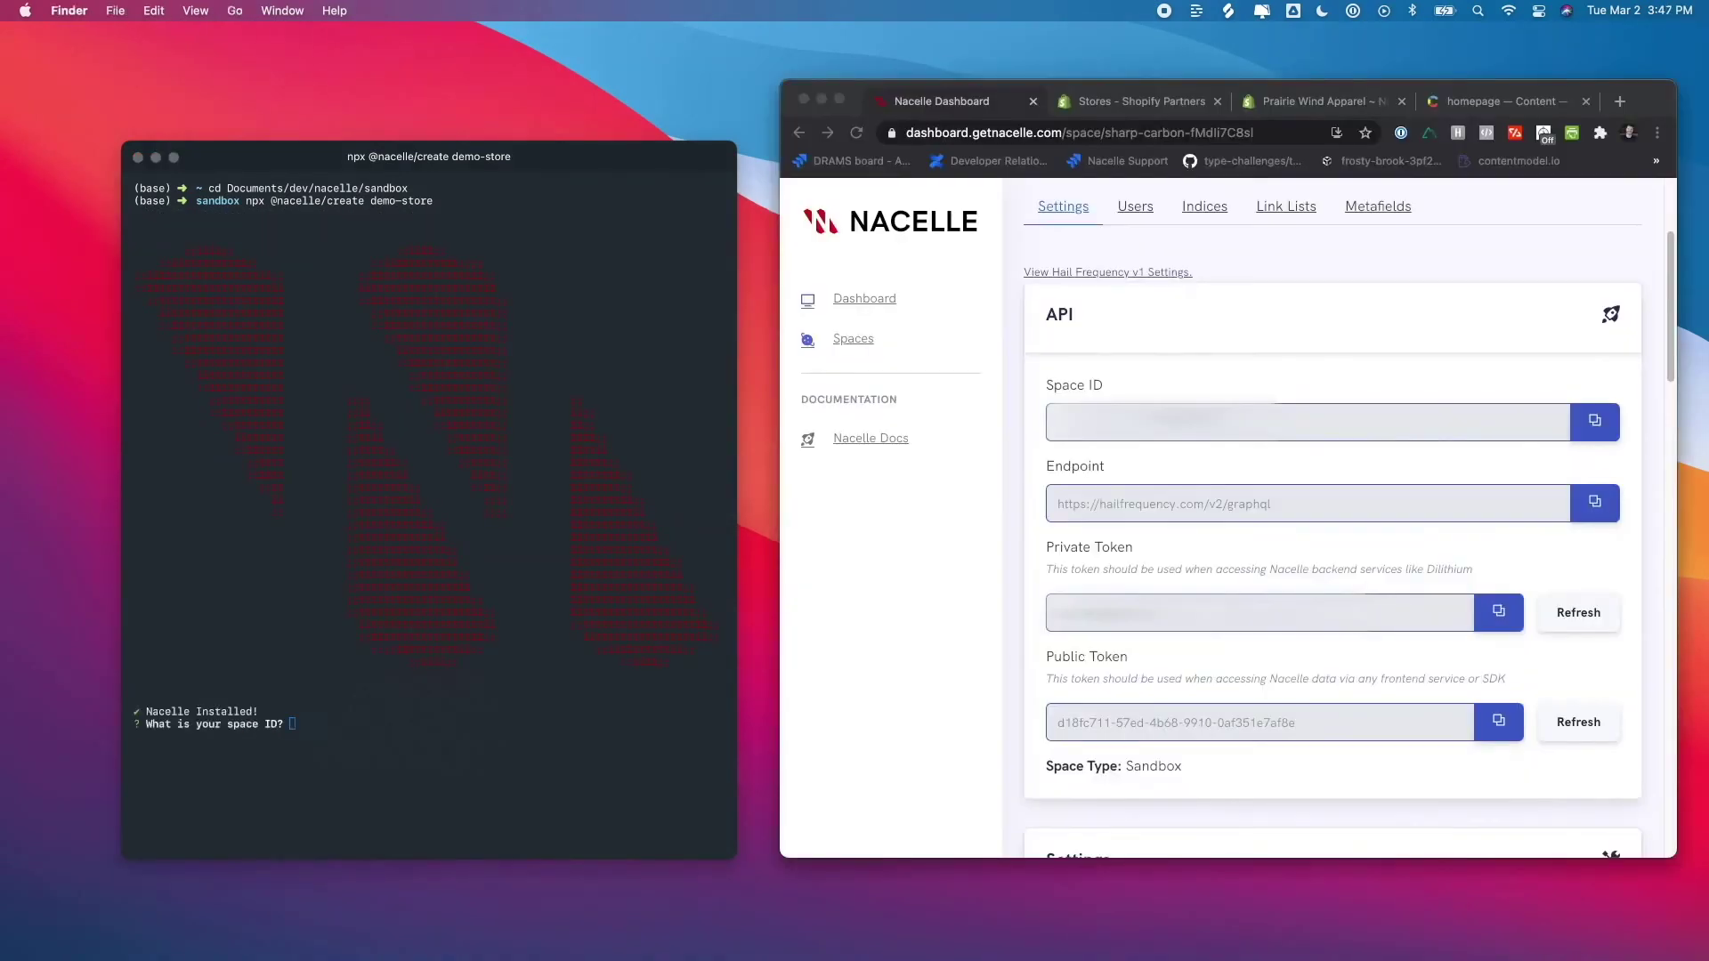
- Copy the Nacelle space ID and private token from the dashboard into the create prompts
{"action": "left_click", "coordinate": [1549, 628]}
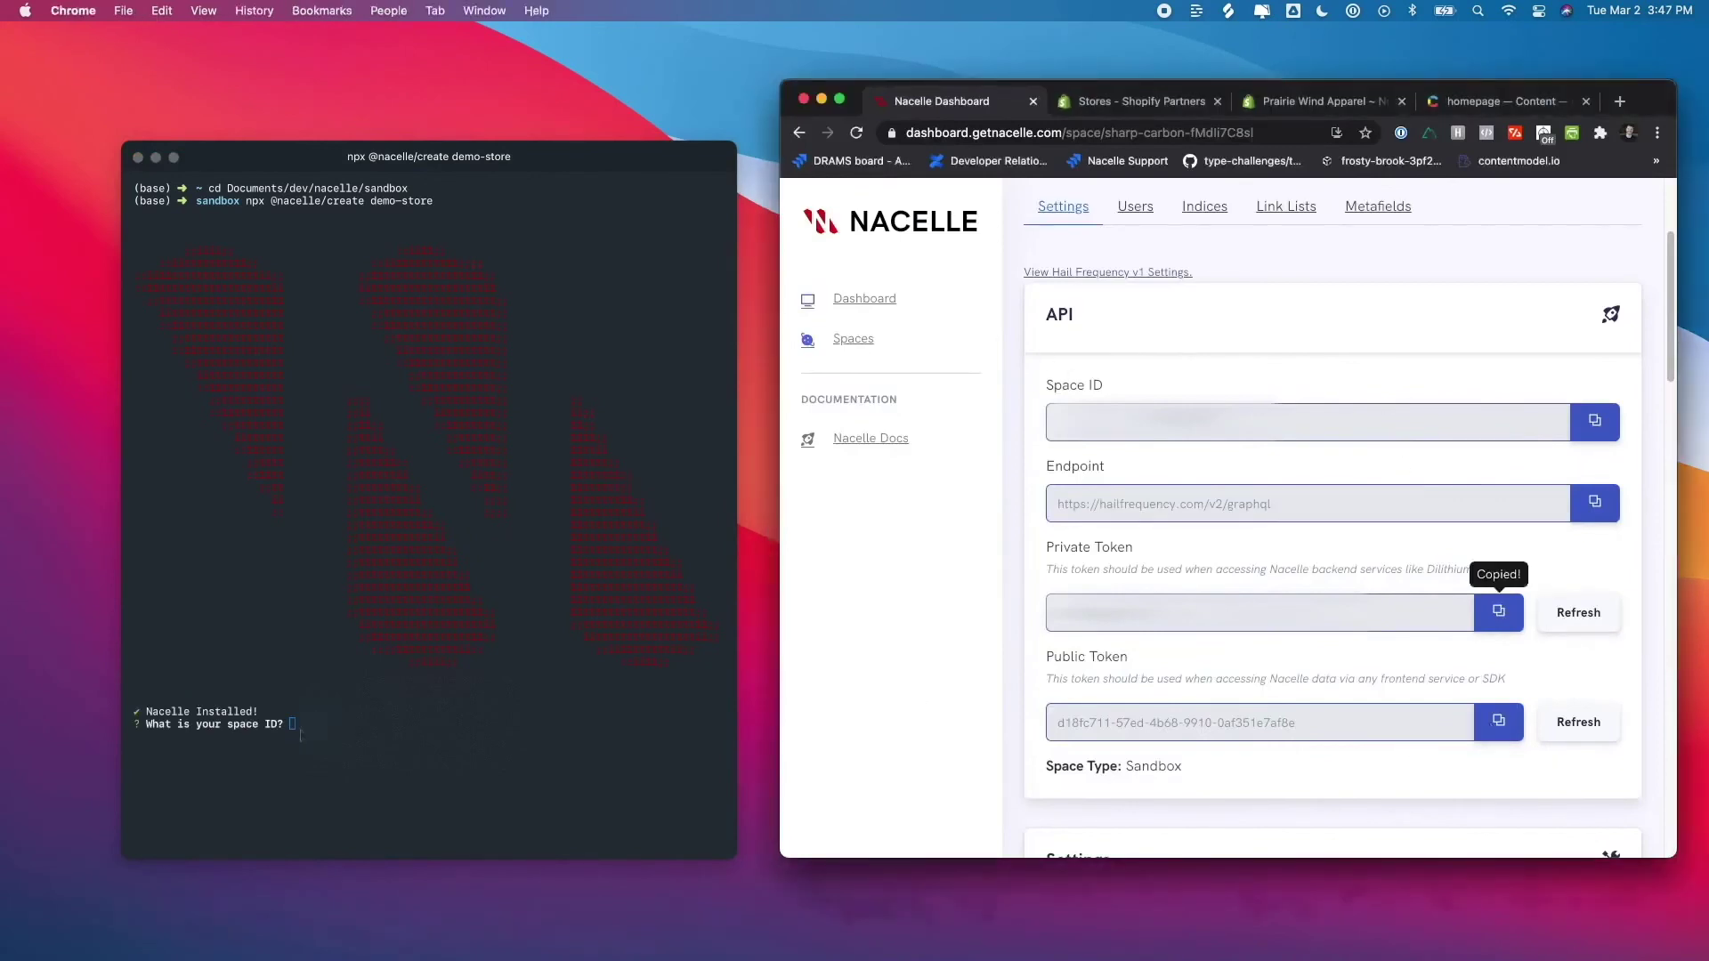
{"action": "left_click", "coordinate": [1595, 422]}
{"action": "key", "text": "super+Tab"}
{"action": "key", "text": "super+v"}
{"action": "key", "text": "Return"}
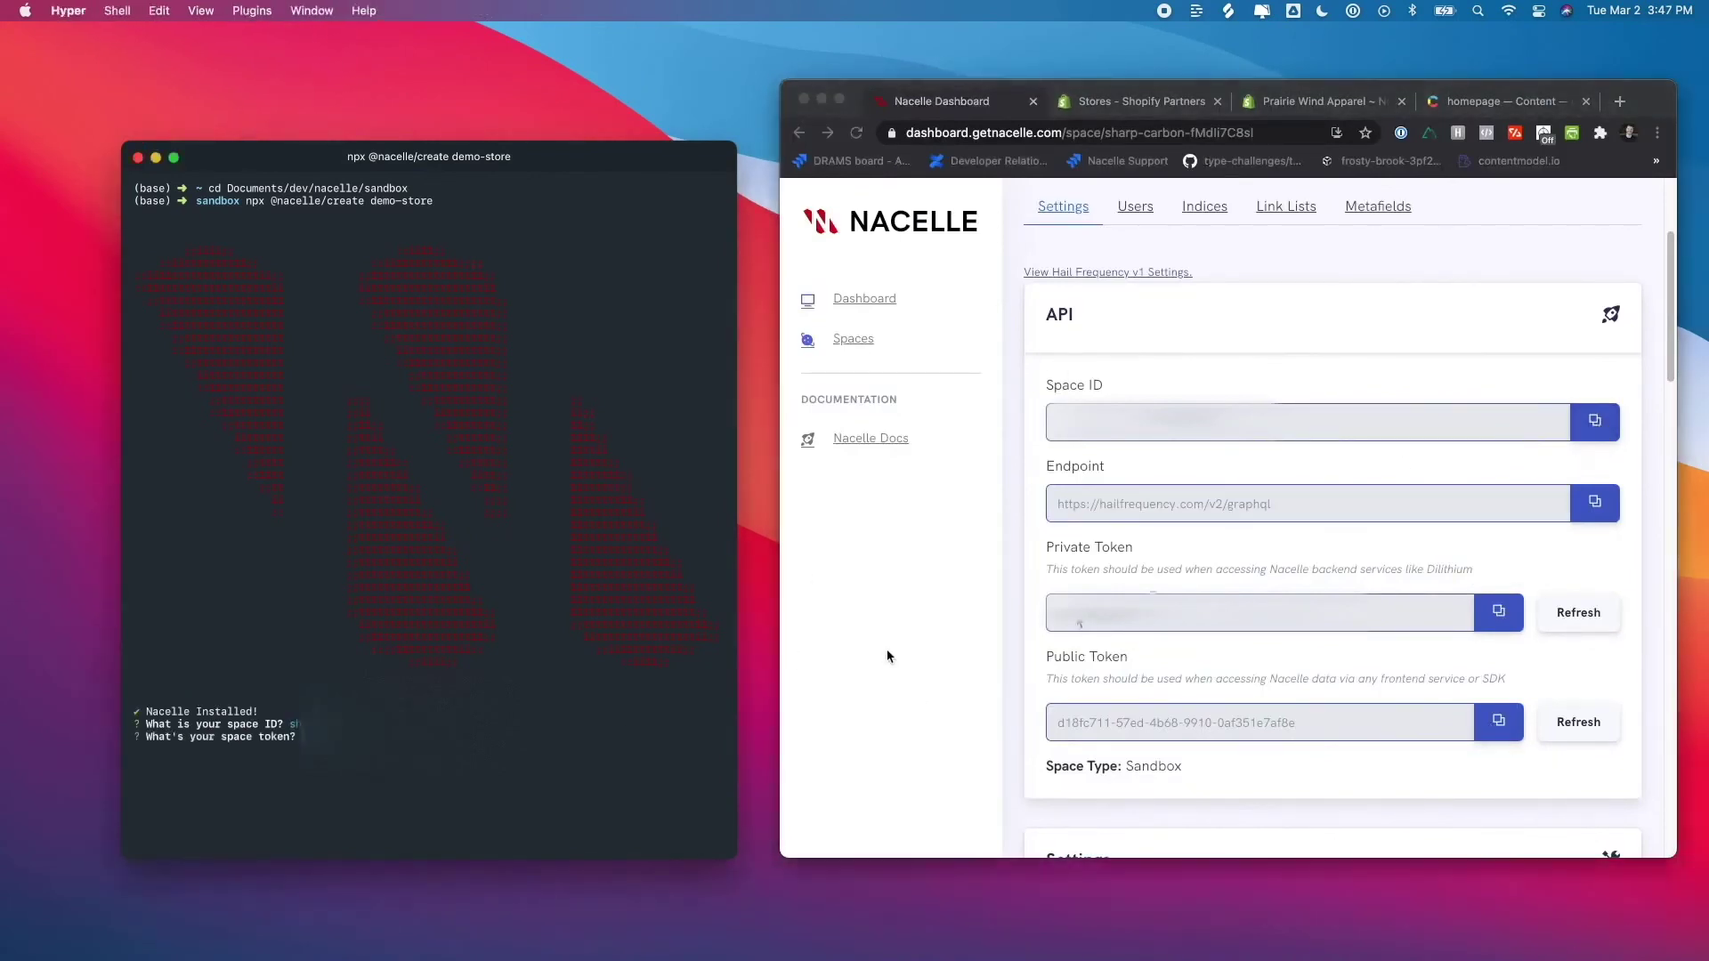
{"action": "left_click", "coordinate": [1499, 612]}
{"action": "key", "text": "super+Tab"}
{"action": "key", "text": "super+v"}
{"action": "key", "text": "Return"}
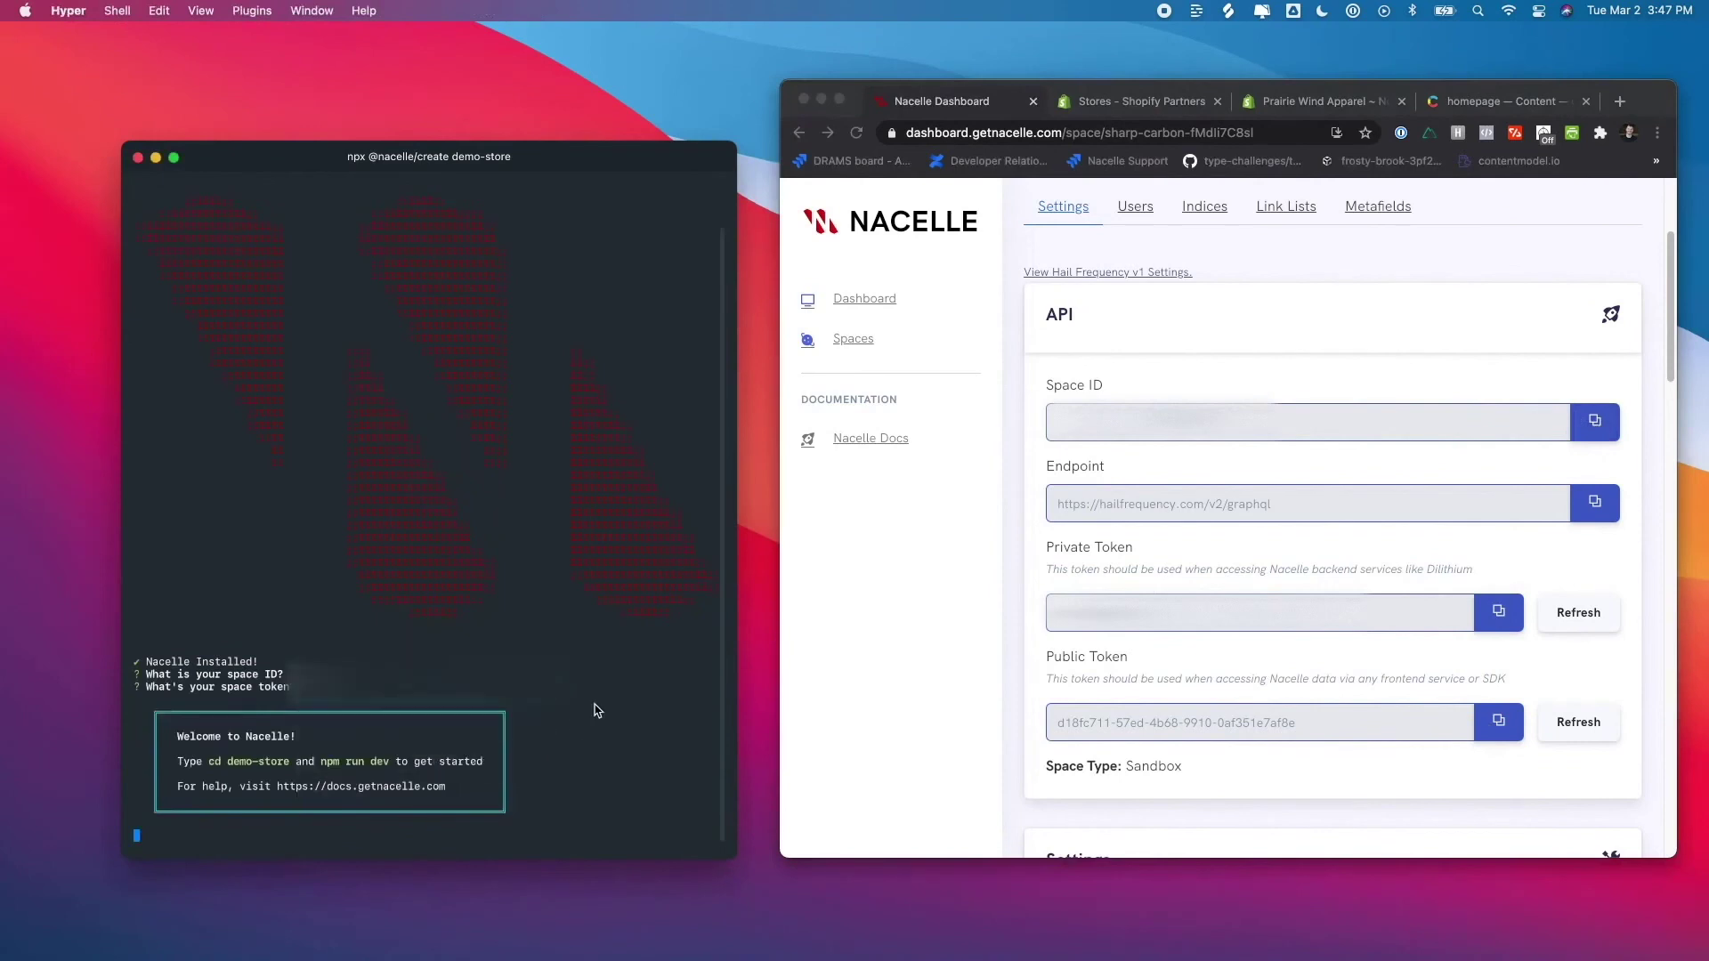
- Move into the demo-store folder and start the dev server with npm run dev
{"action": "type", "text": "cd demo-store"}
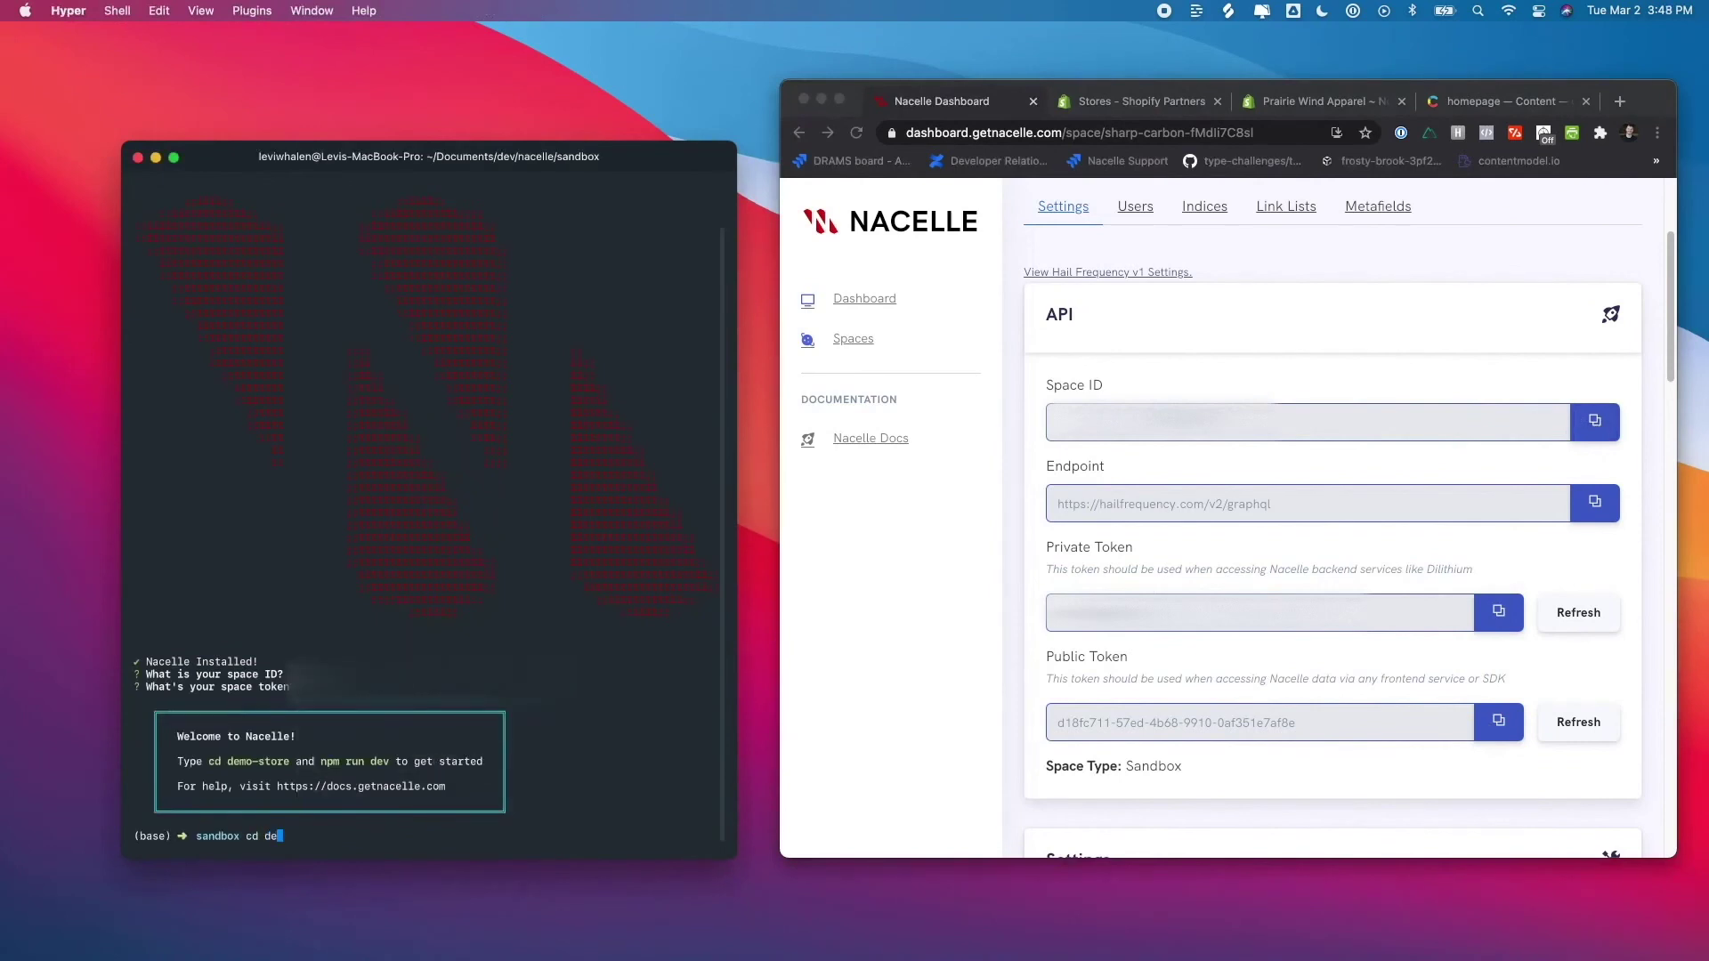
{"action": "key", "text": "Return"}
{"action": "type", "text": "npm run dev"}
{"action": "key", "text": "Return"}
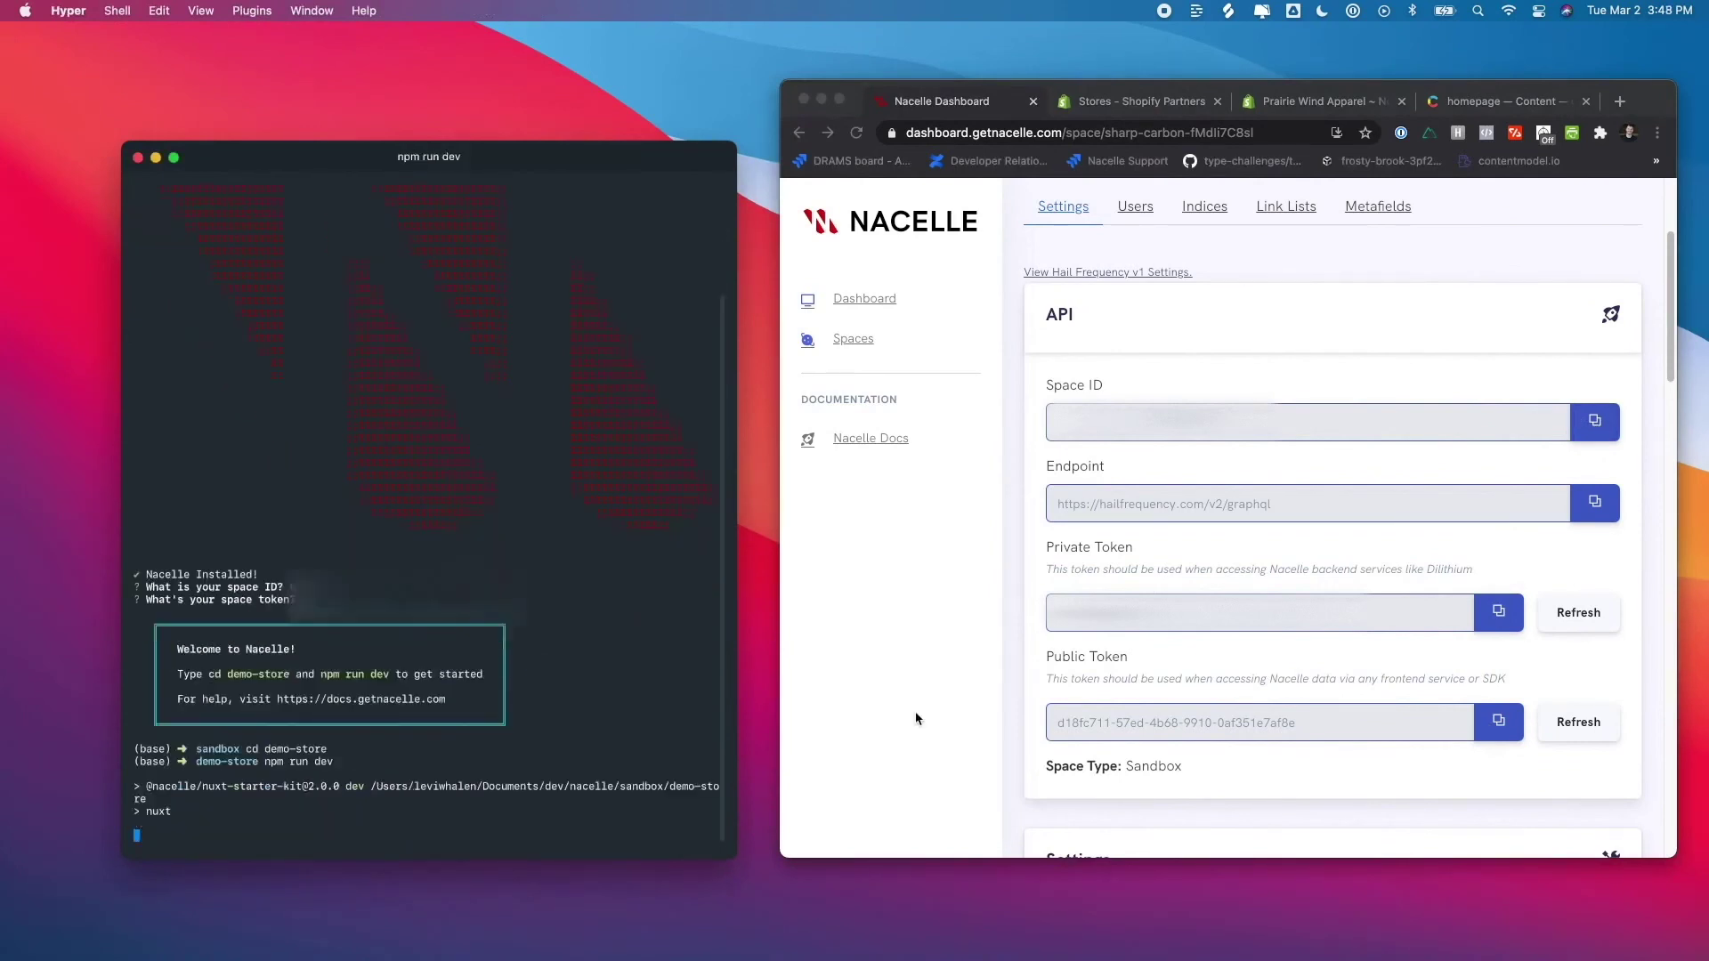